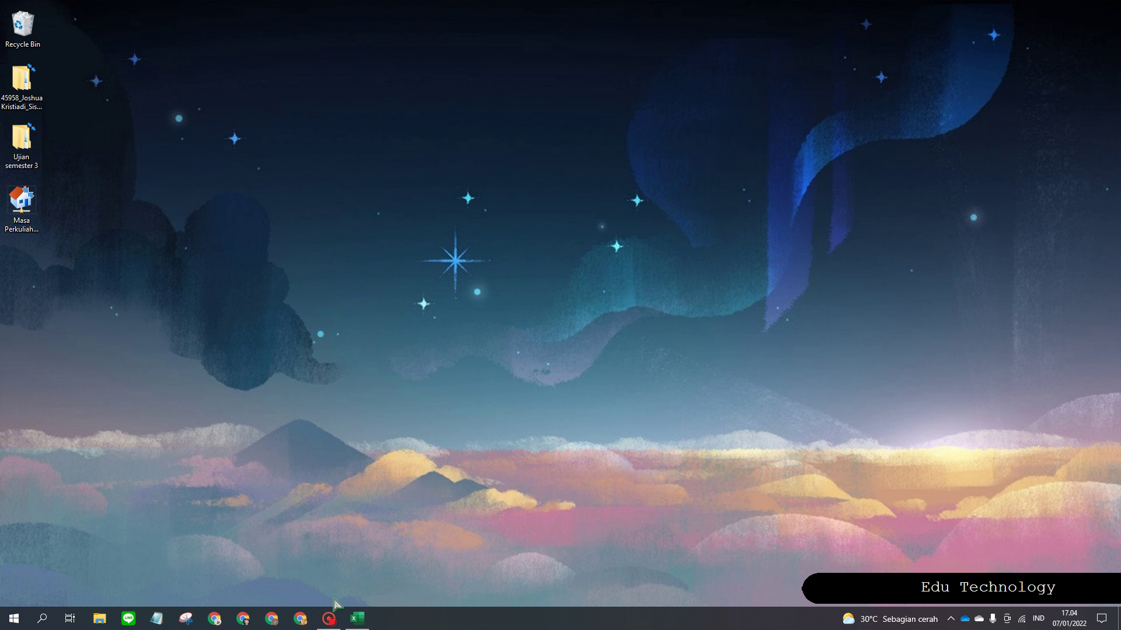
Step: Switch to the open Excel workbook "Konversi nilai menjadi huruf" and show its "Cara 1 Menggunakan IF AND" sheet
left_click(358, 619)
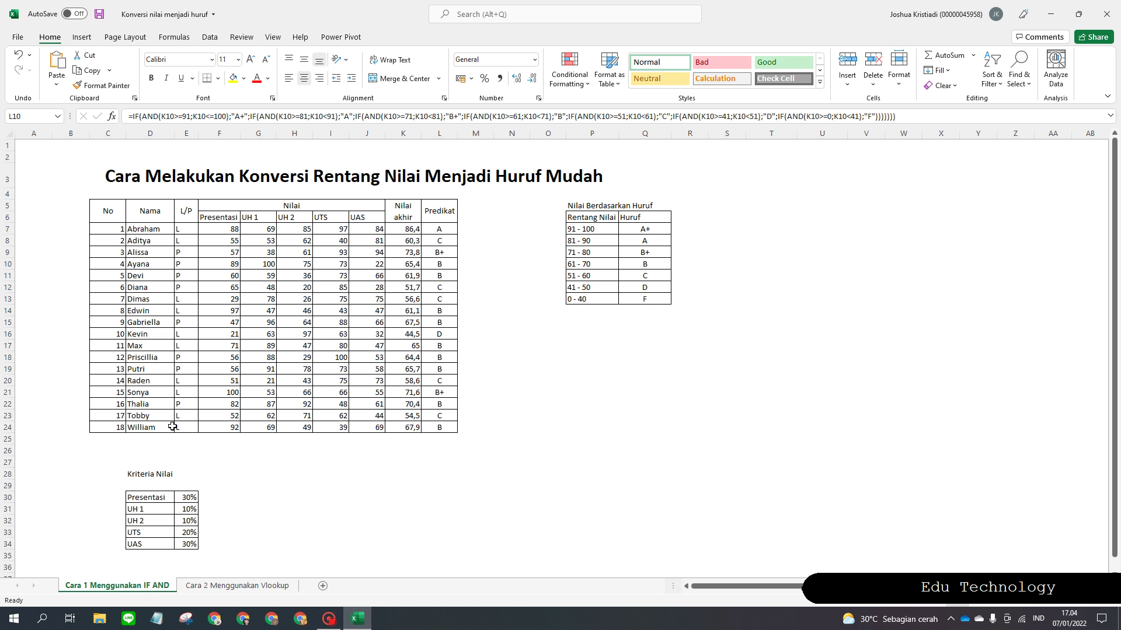
left_click(275, 585)
left_click(144, 590)
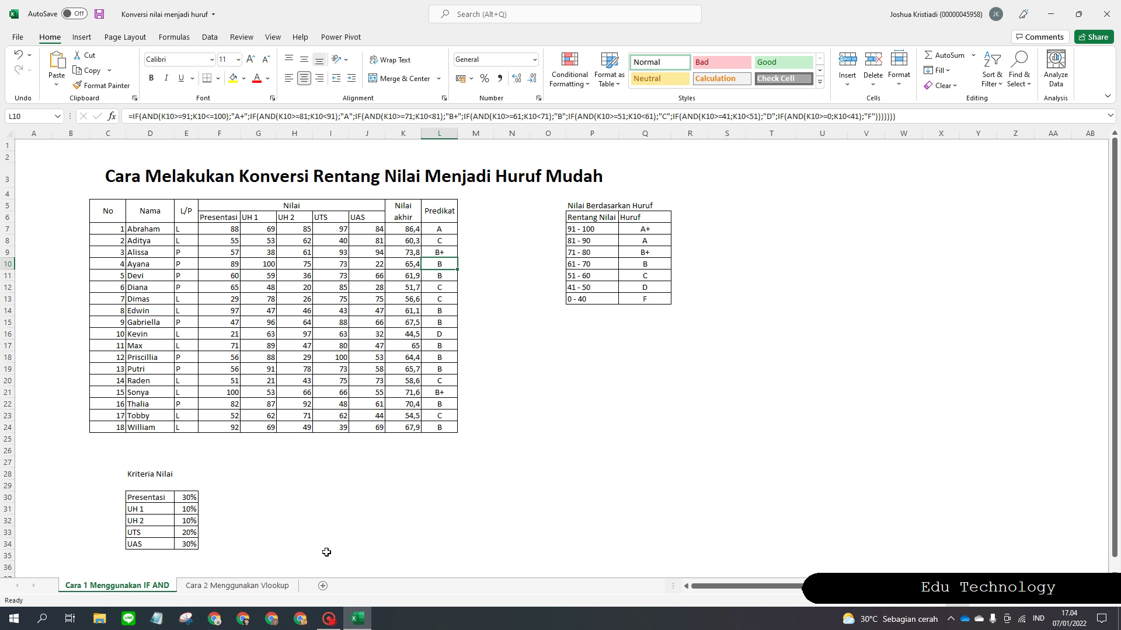
Step: Inspect the nested IF AND formula in the Predikat column of the completed grade table
left_click(479, 353)
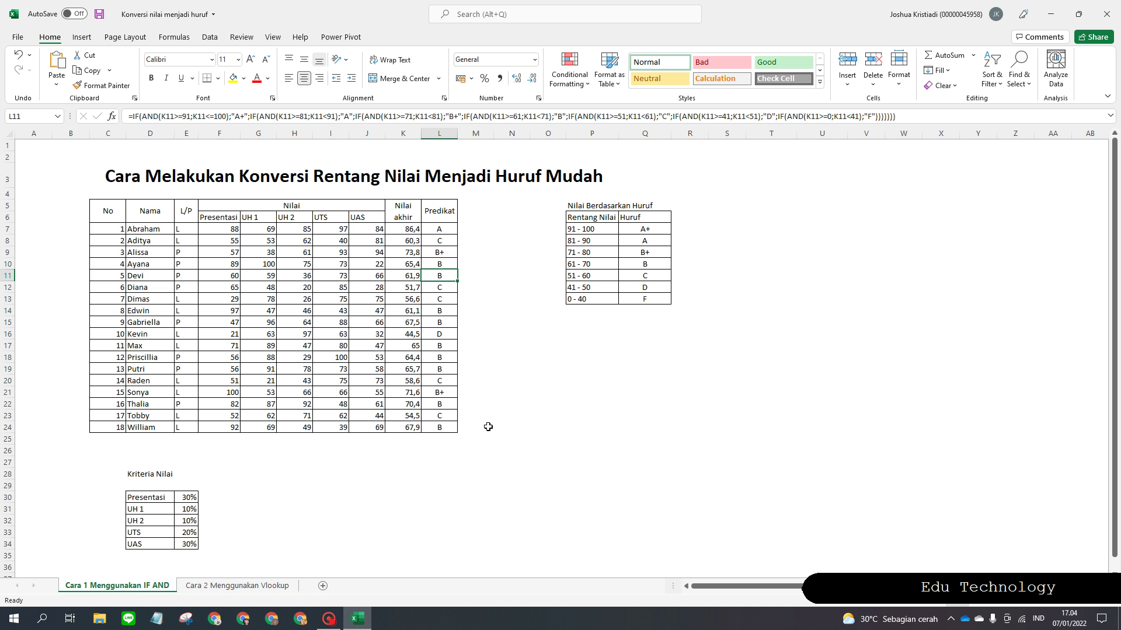
left_click(511, 392)
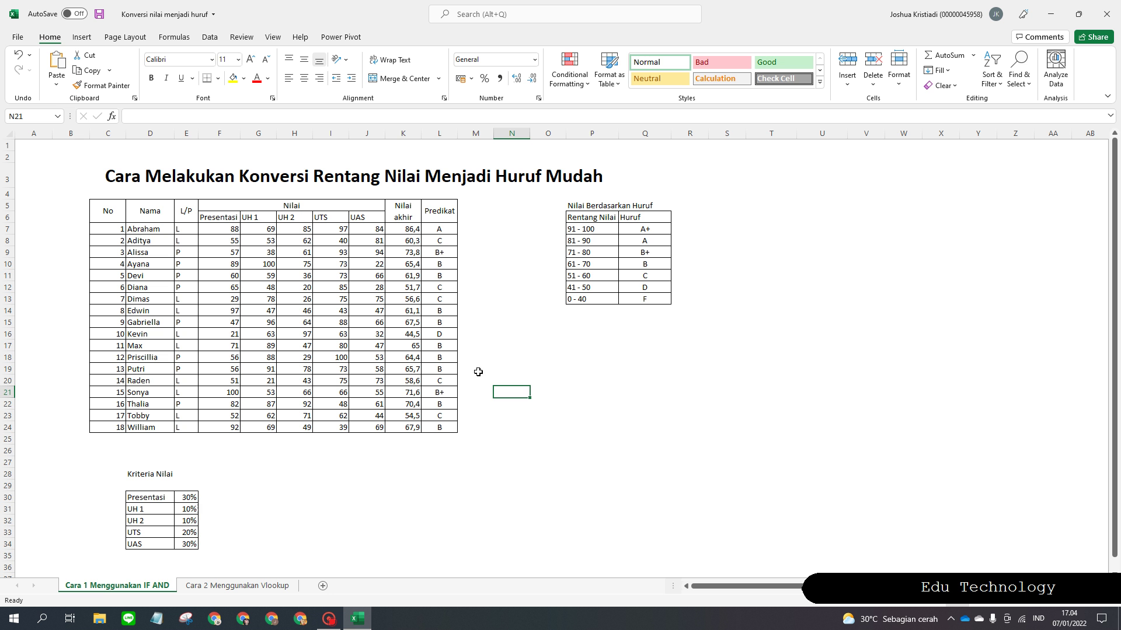
left_click(436, 239)
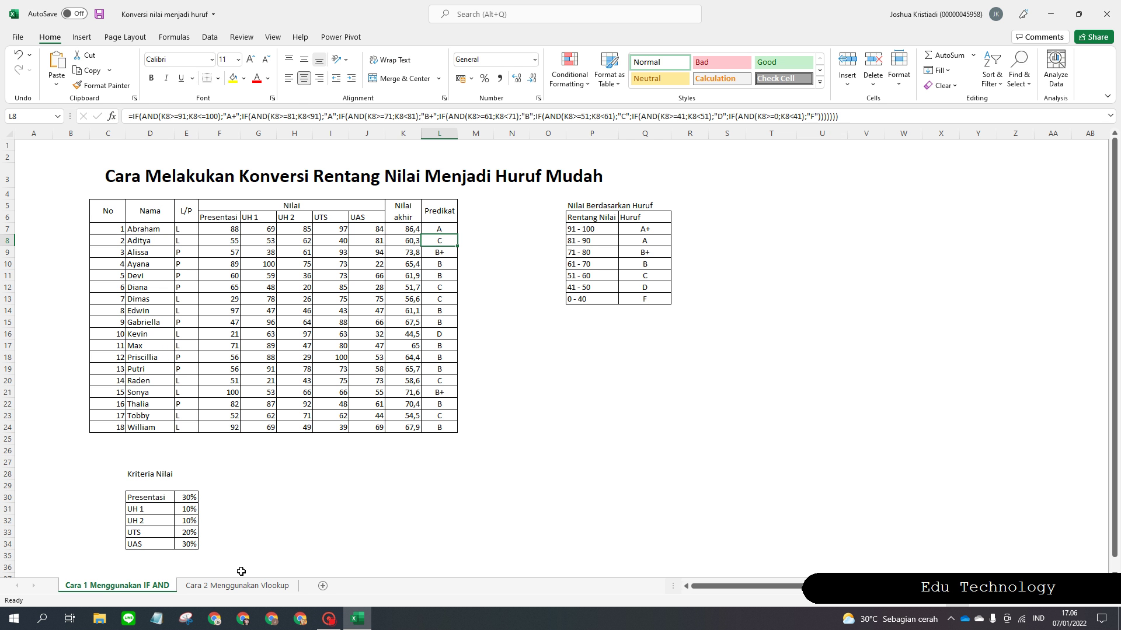
Step: Switch to the "Cara 2 Menggunakan Vlookup" sheet
left_click(245, 586)
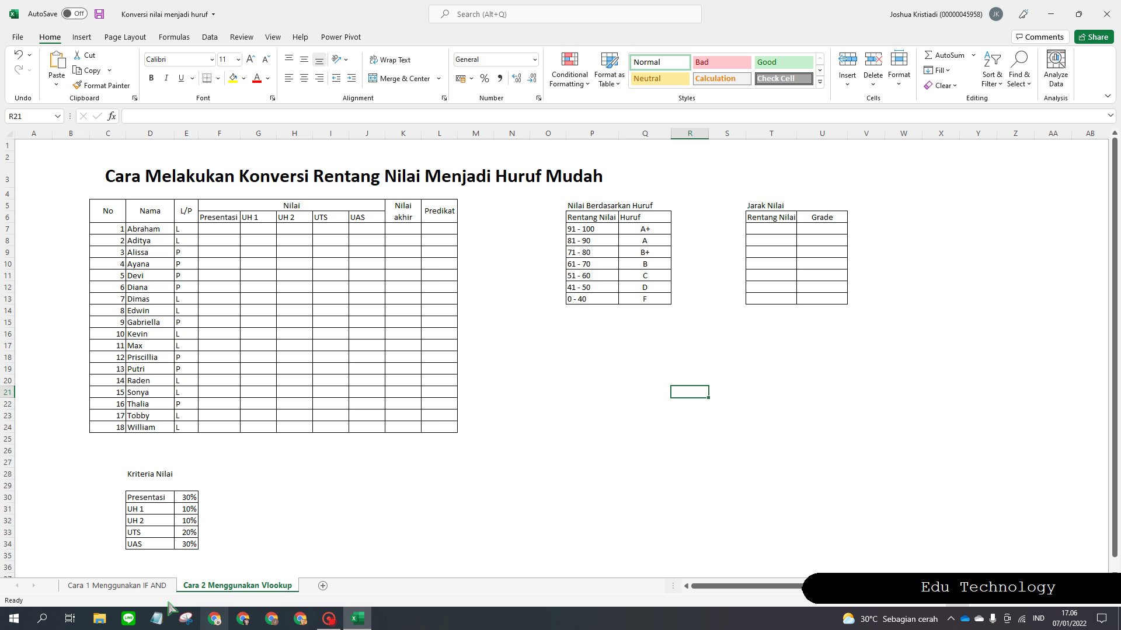
left_click(140, 586)
left_click(233, 586)
Step: Examine the empty score table, its Nilai akhir column and the Kriteria Nilai weights
left_click_drag(96, 213, 432, 430)
left_click(247, 272)
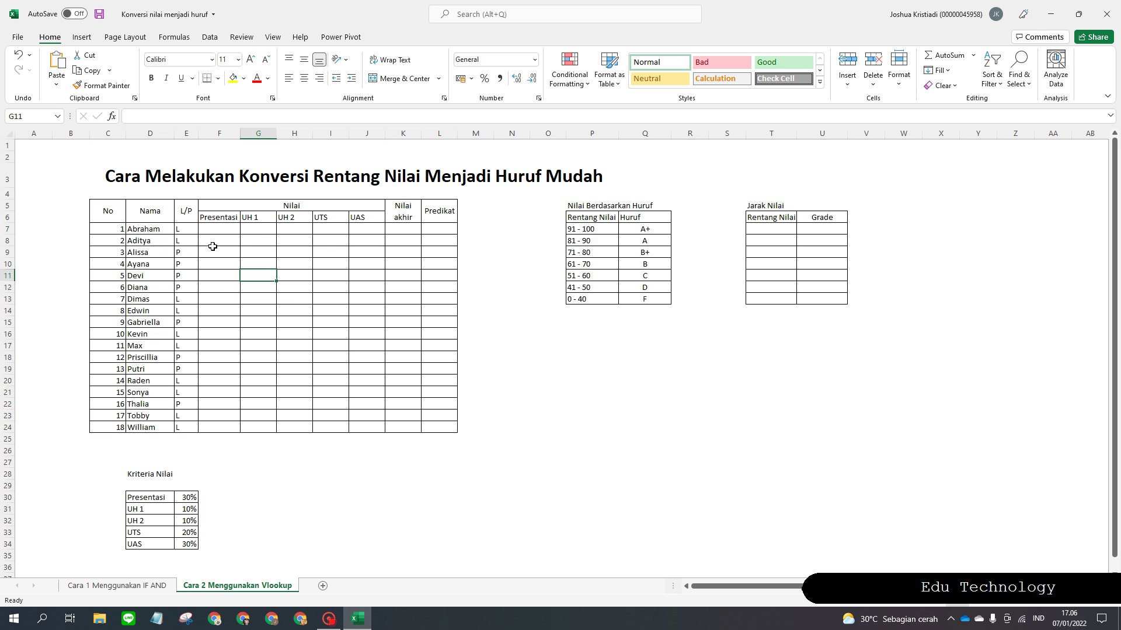
left_click(289, 240)
left_click(323, 232)
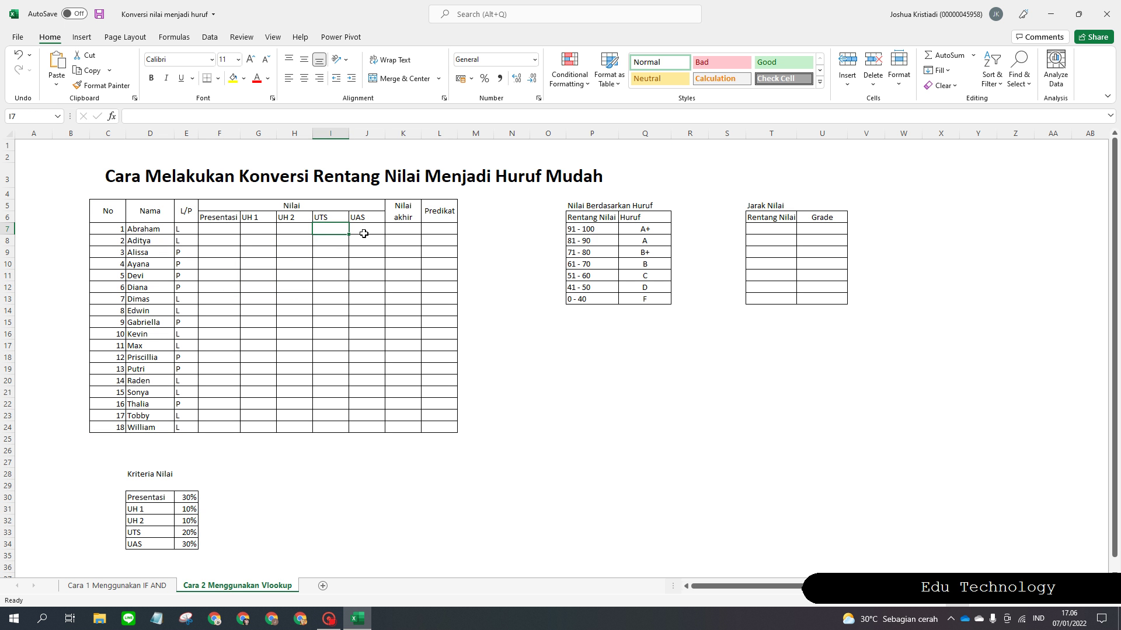
left_click(364, 231)
left_click_drag(400, 229, 403, 430)
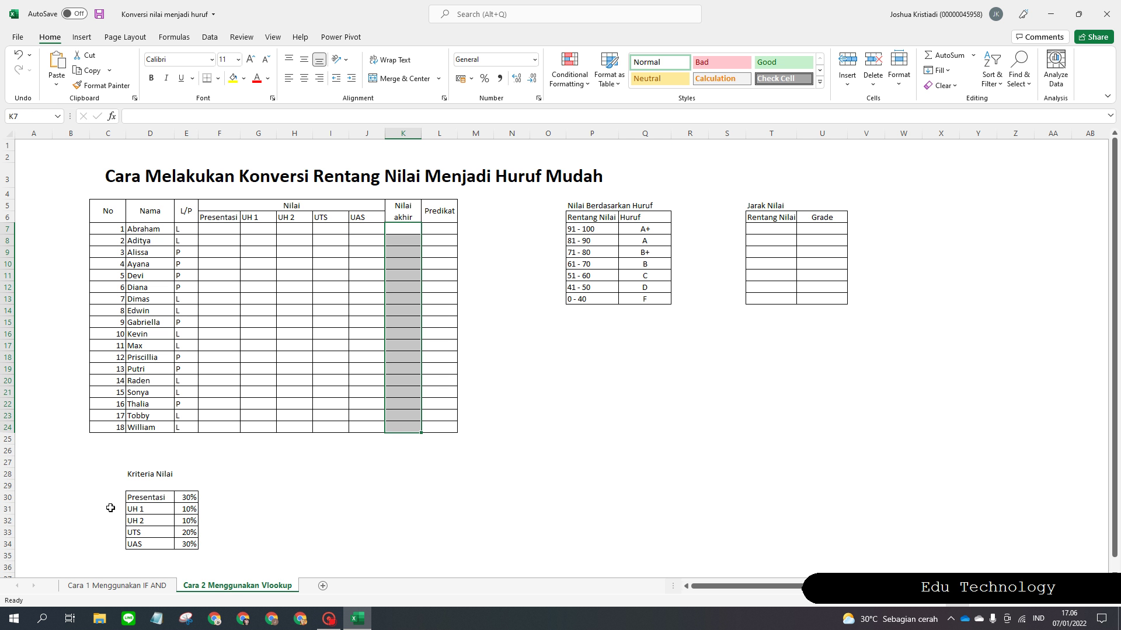
left_click_drag(95, 461, 209, 551)
left_click(211, 554)
left_click(400, 445)
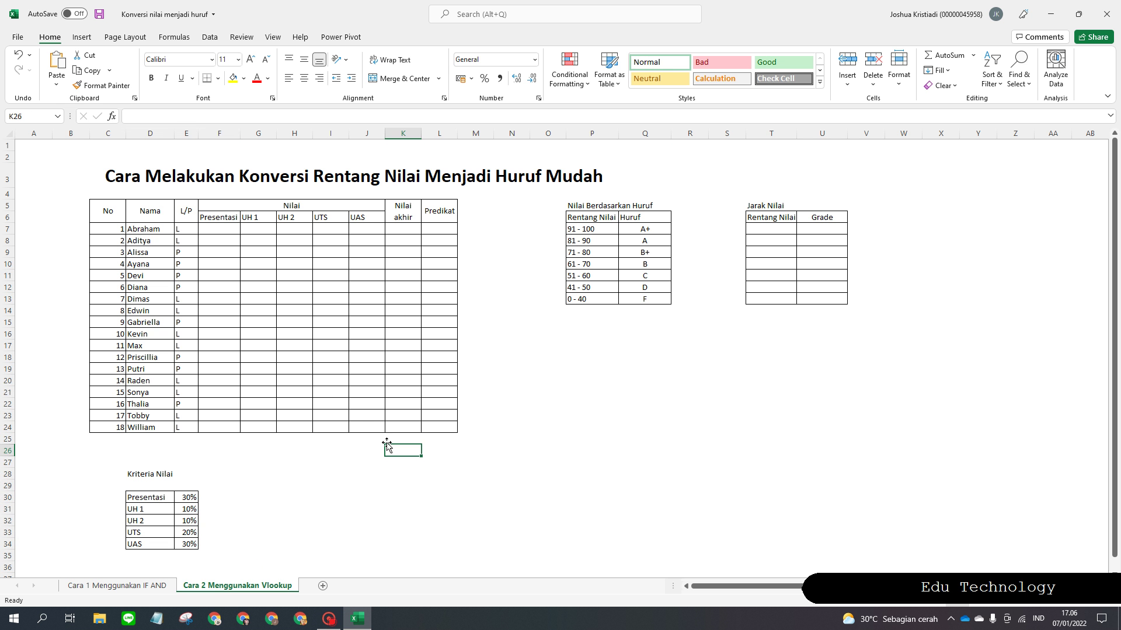
Step: Enter =RANDBETWEEN(40;100) in F7 and fill it down the Presentasi column to F24
double_click(211, 228)
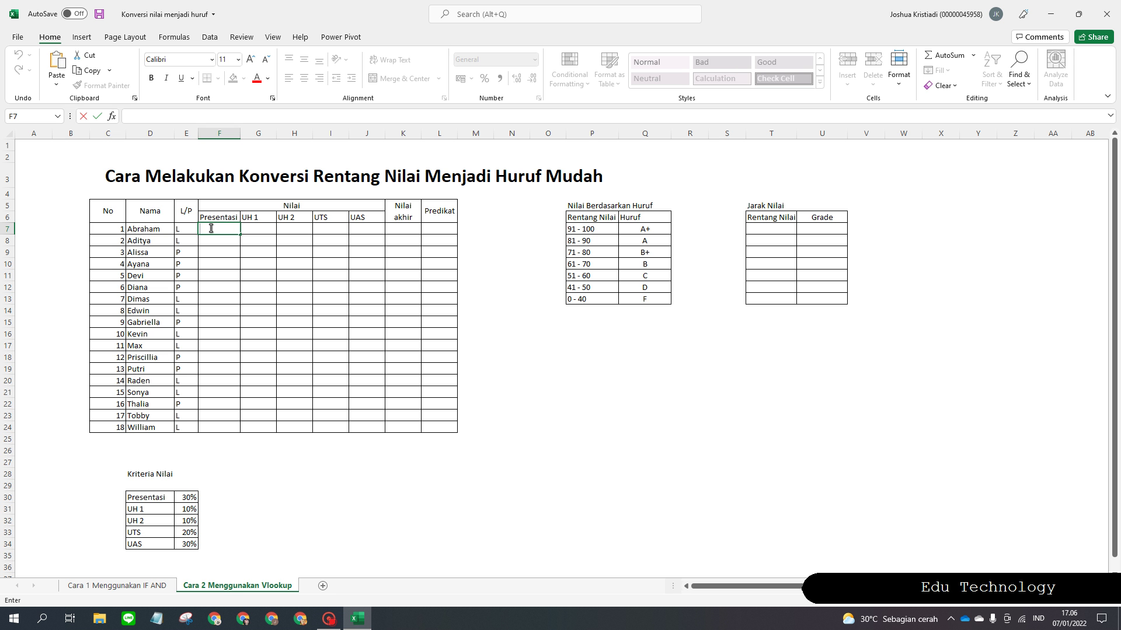
type("=")
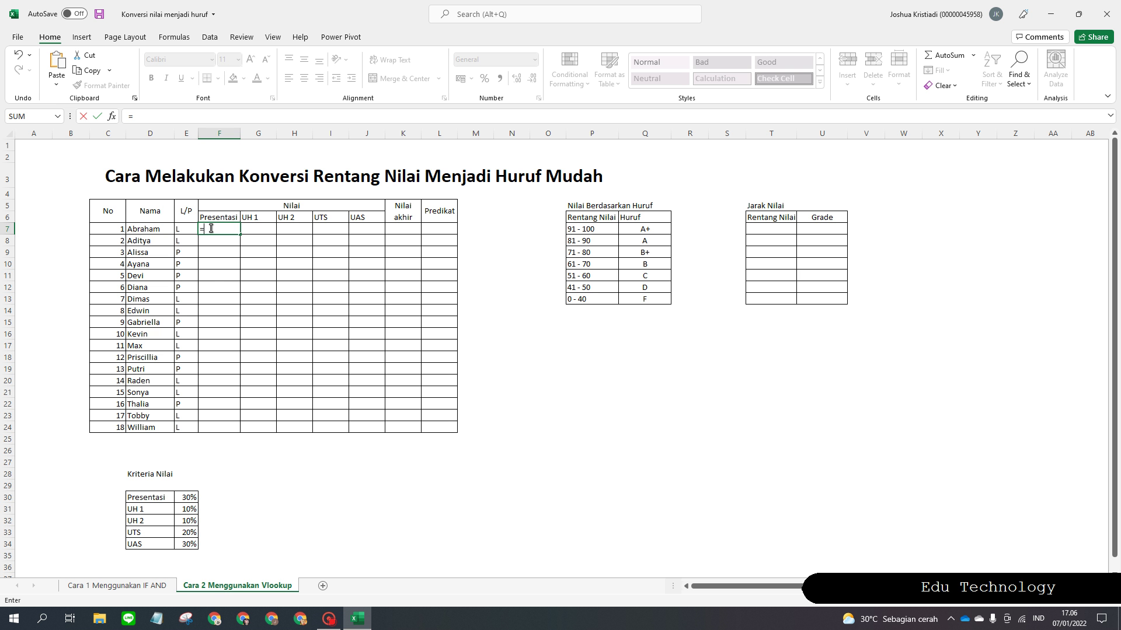
type("rand")
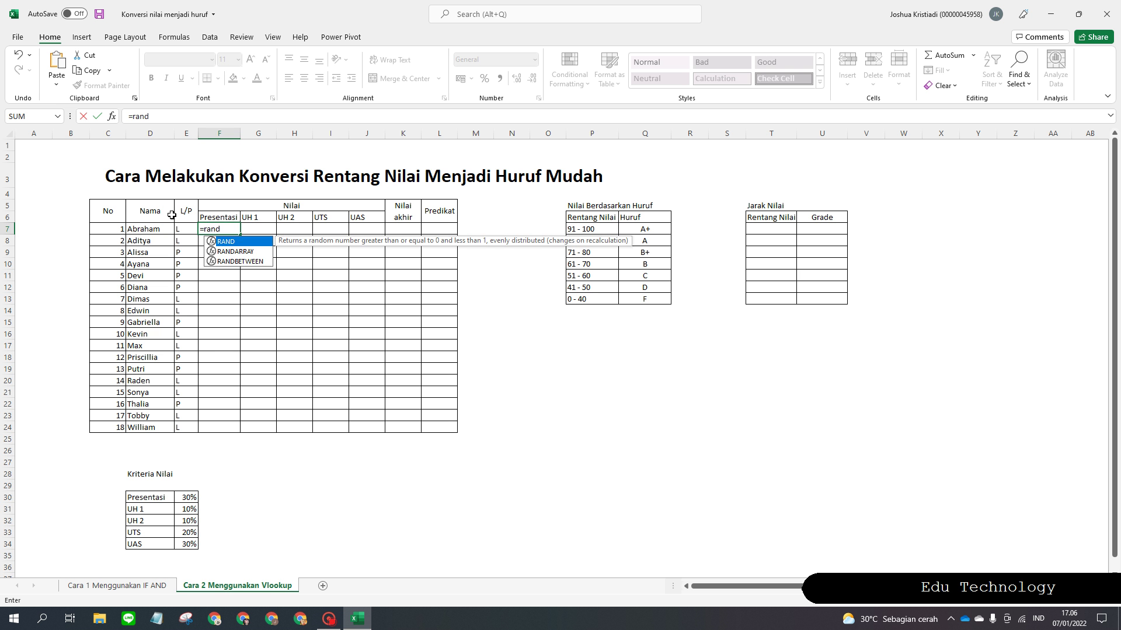
left_click(246, 261)
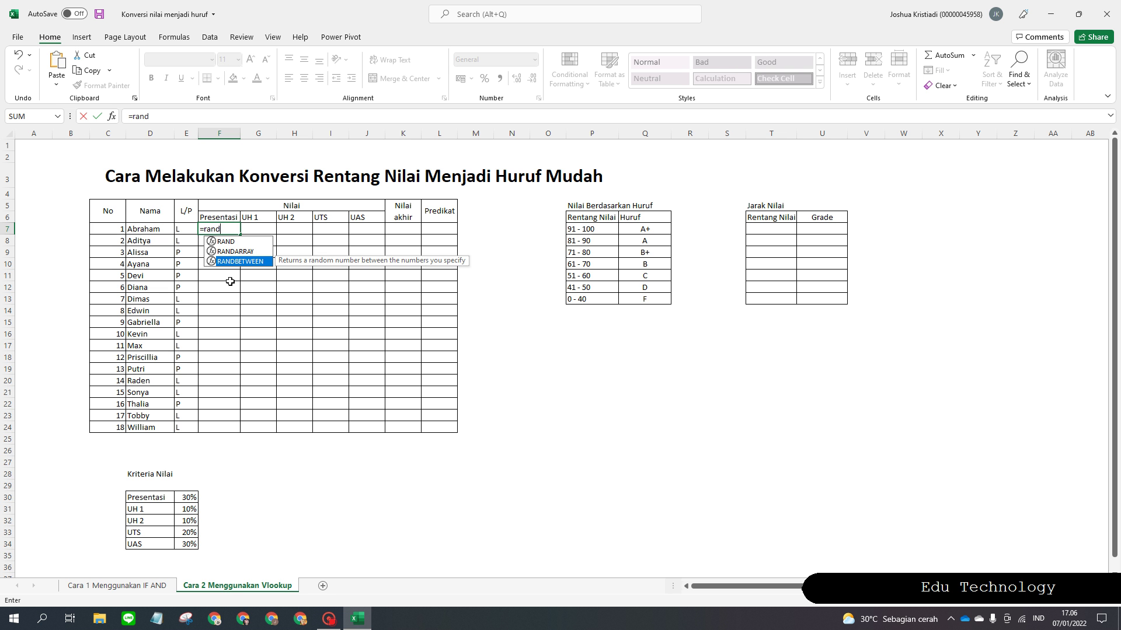
key("Tab")
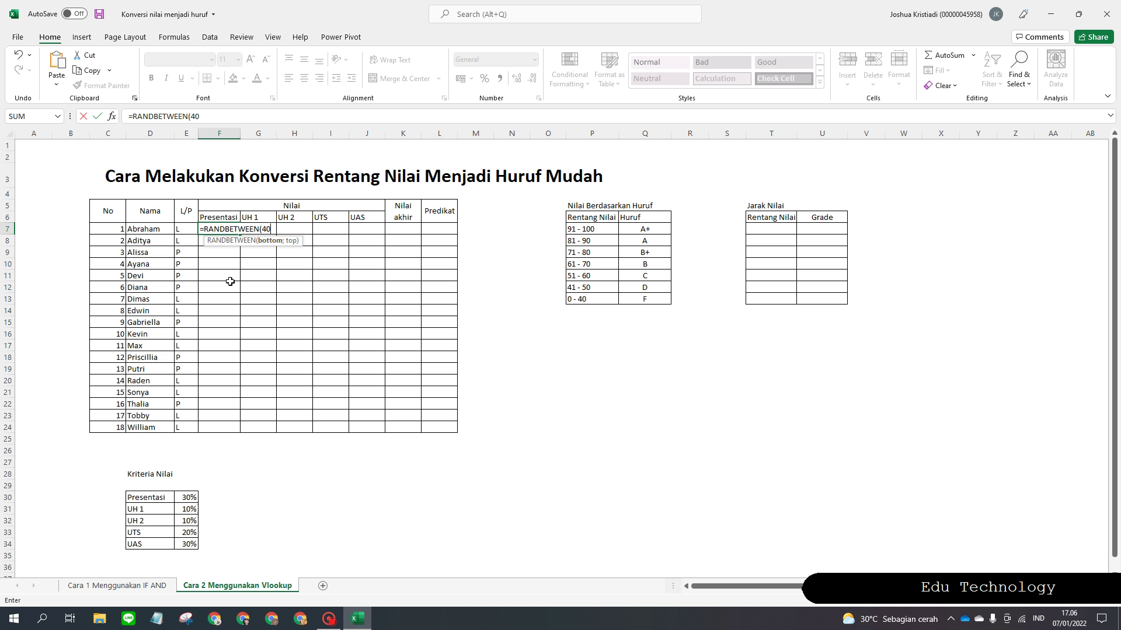
type("40;100)")
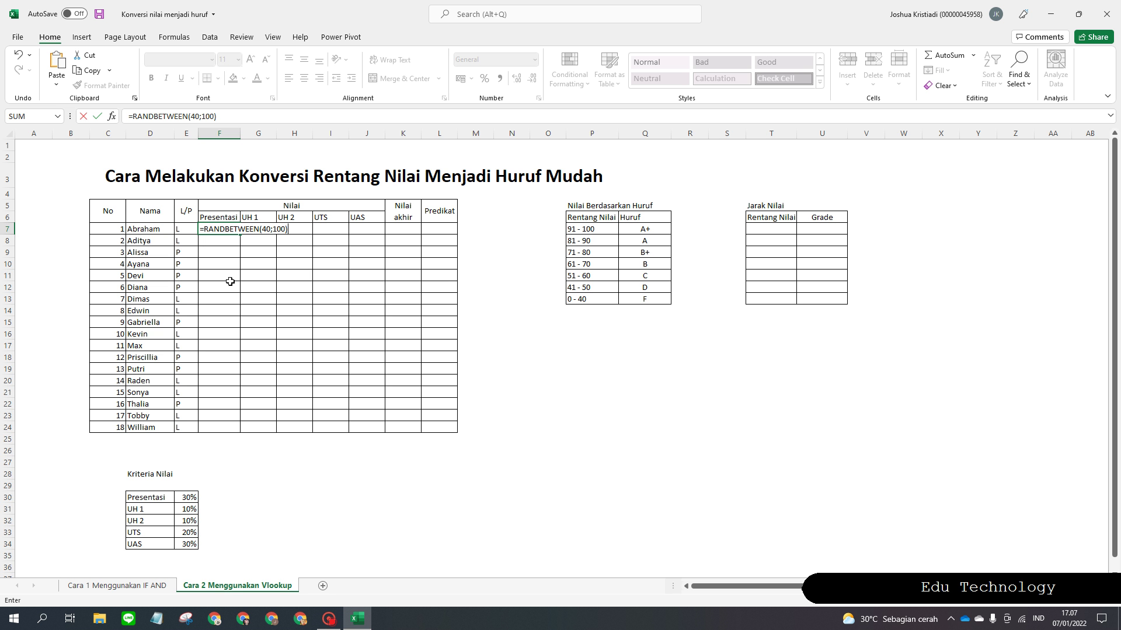
key("Return")
left_click(206, 228)
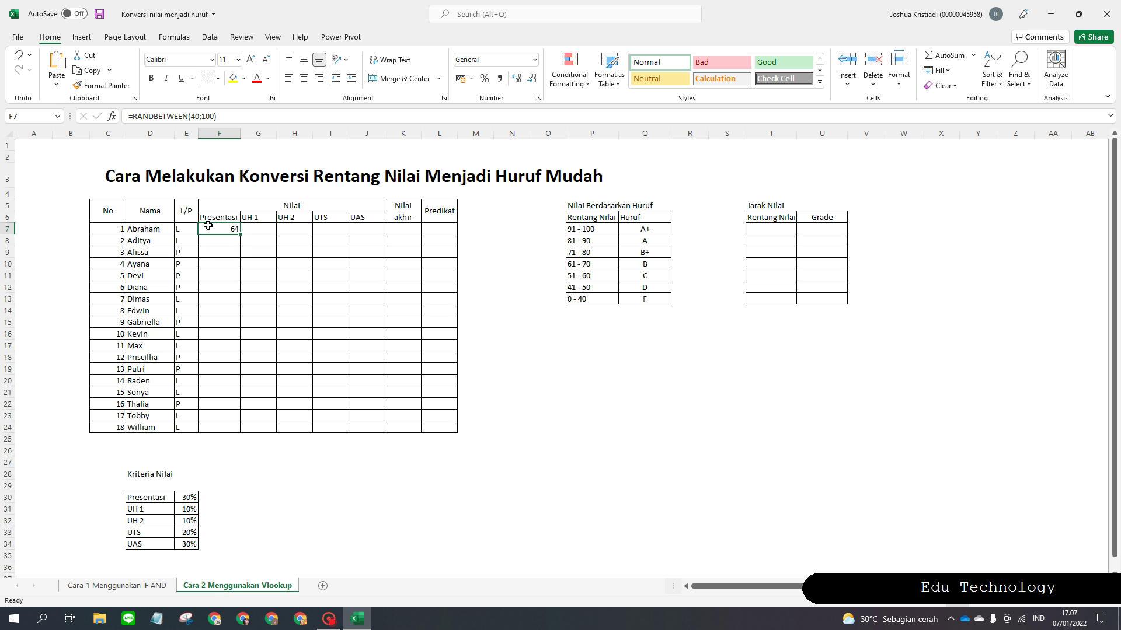
left_click_drag(238, 231, 240, 433)
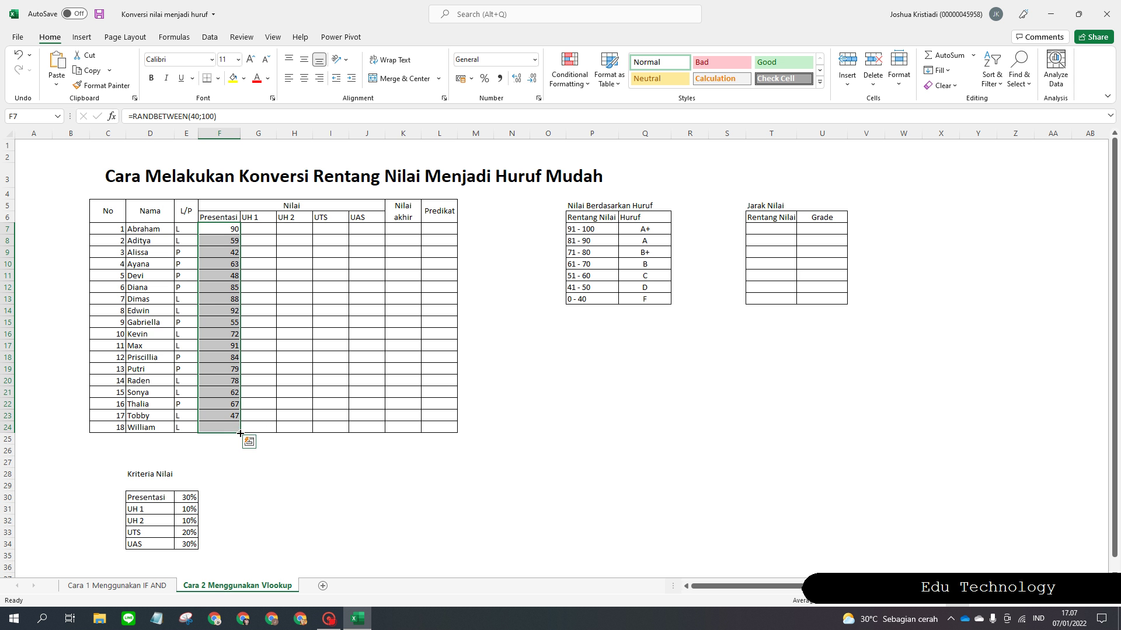
Step: Replace the Presentasi formulas in F7:F24 with fixed values using Paste Special Values, and save the workbook
right_click(219, 299)
key("Escape")
right_click(218, 315)
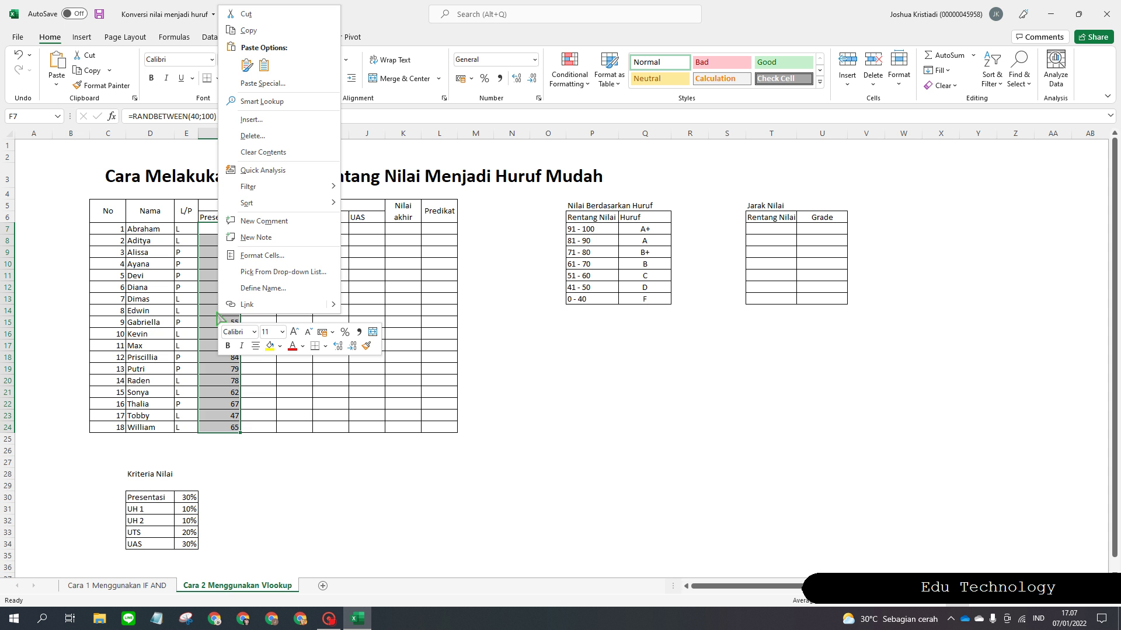
left_click(255, 37)
right_click(225, 287)
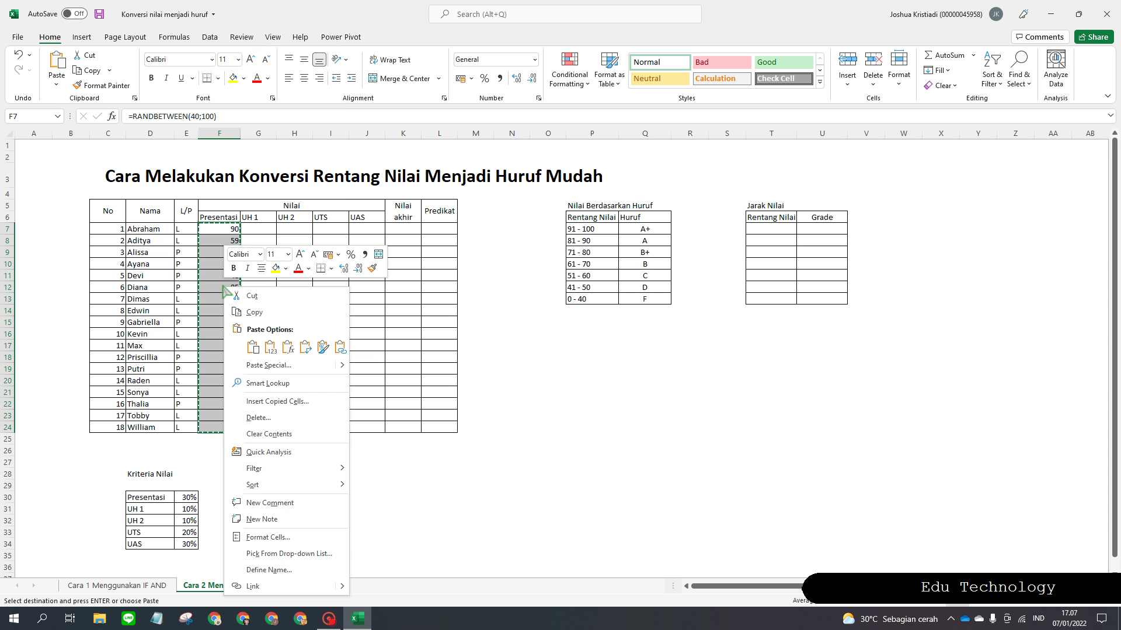
left_click(273, 366)
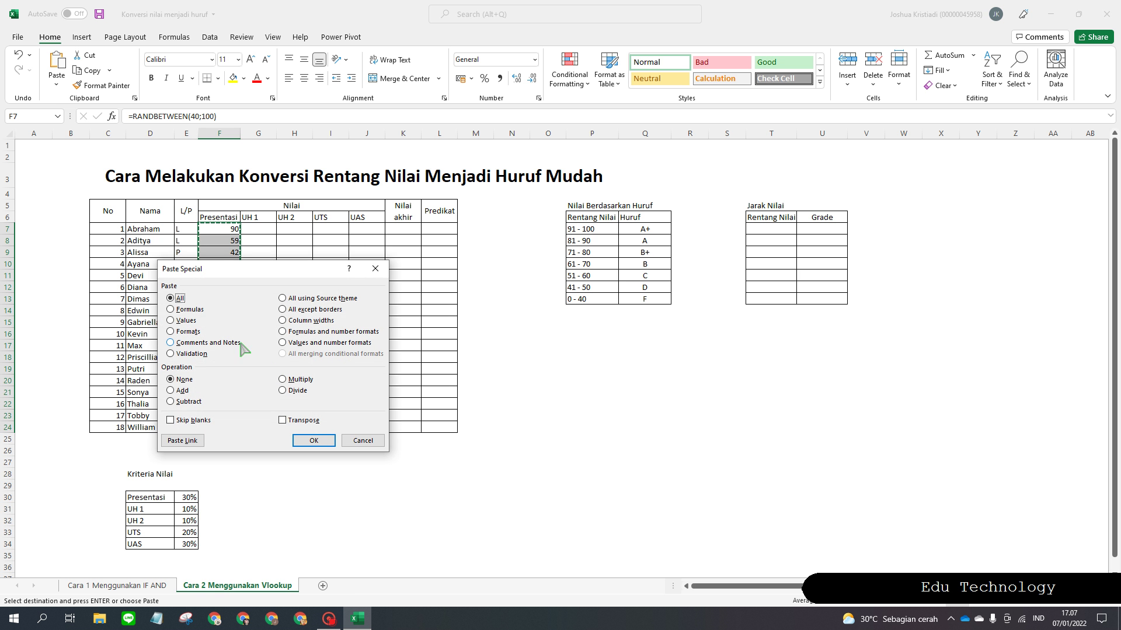
left_click_drag(273, 268, 511, 212)
left_click(409, 263)
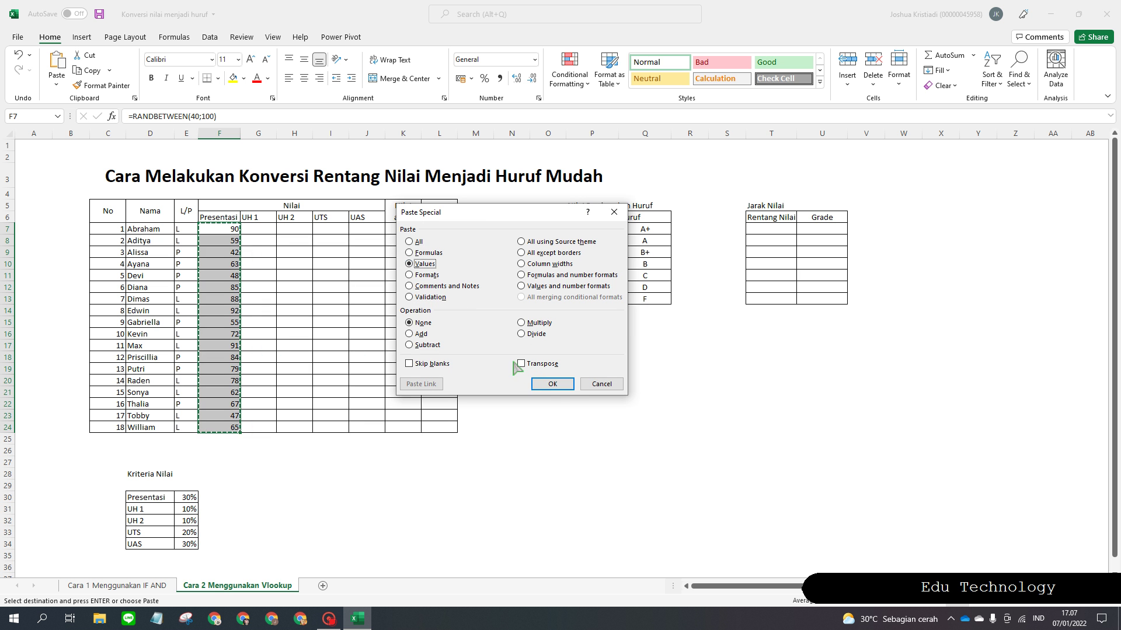
left_click(552, 384)
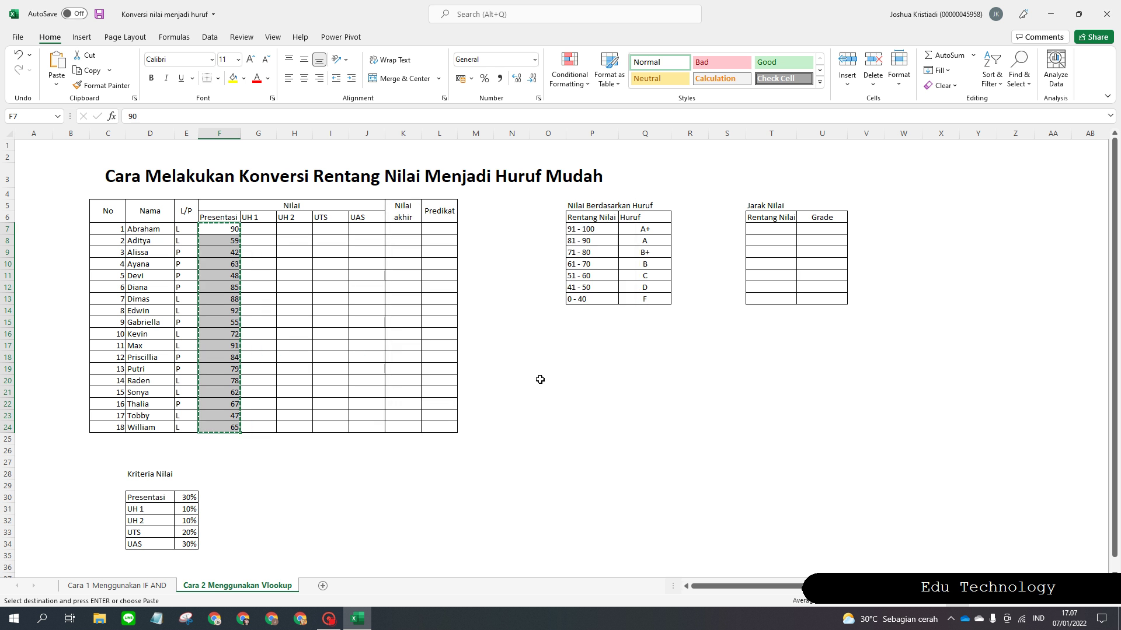
left_click(100, 14)
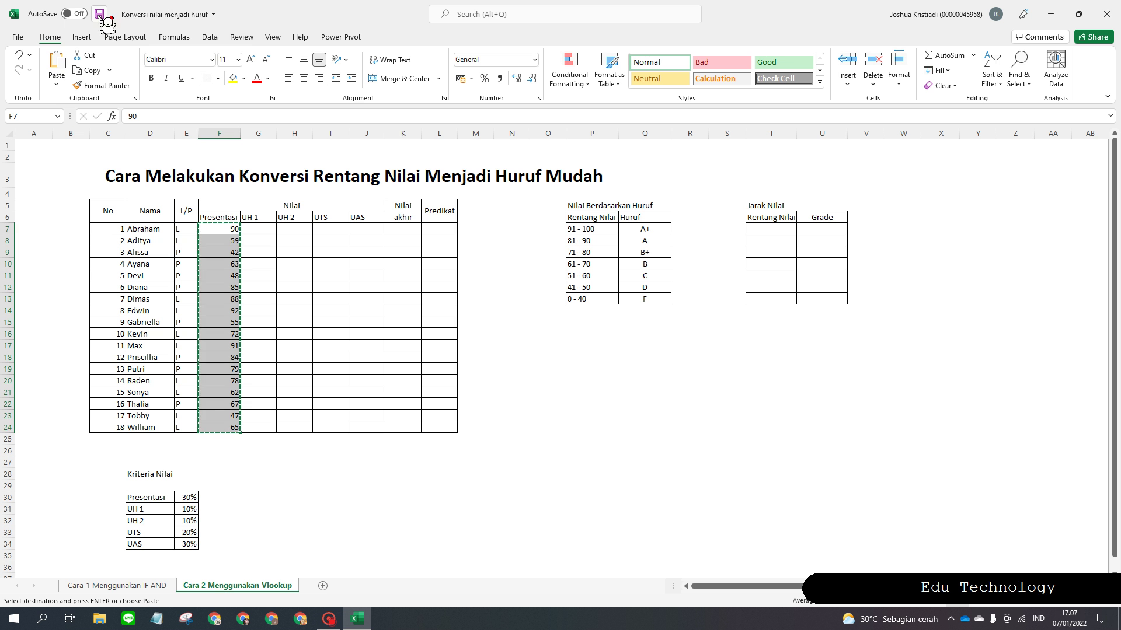
Step: Enter =RANDBETWEEN(20;100) in G7 and fill it down the UH 1 column to G24
left_click(257, 229)
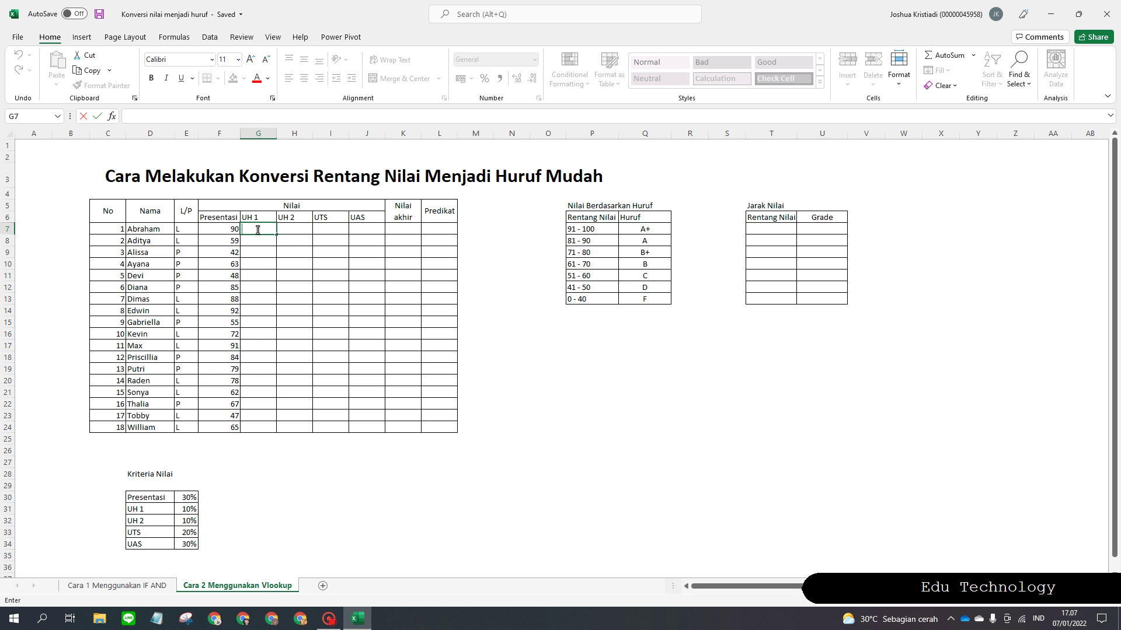
type("=rand")
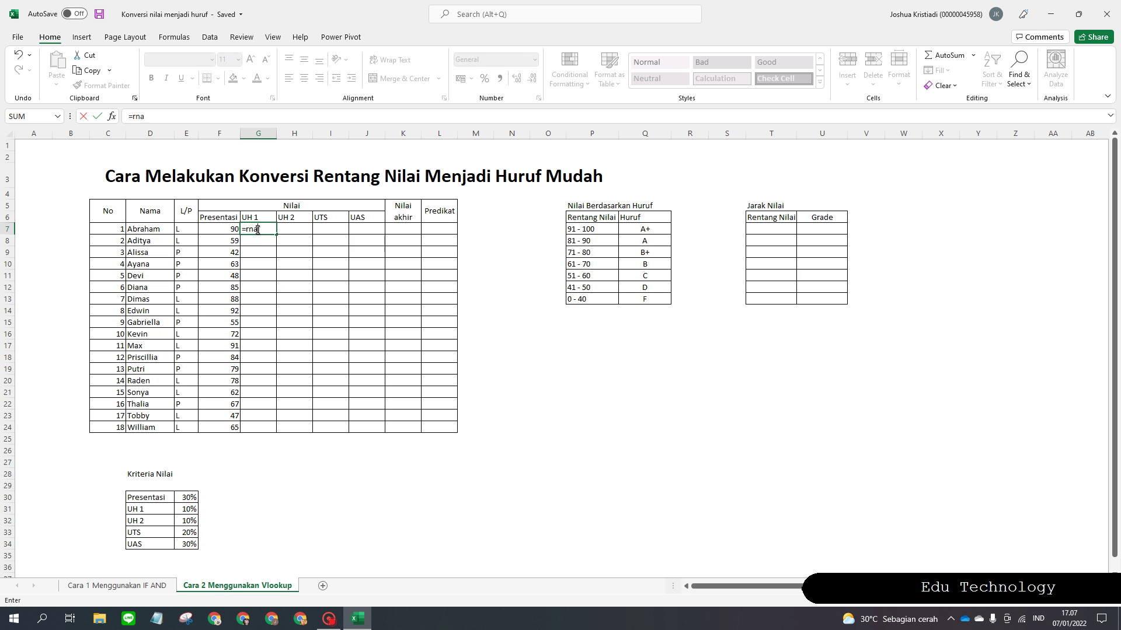
key("Down")
key("Down")
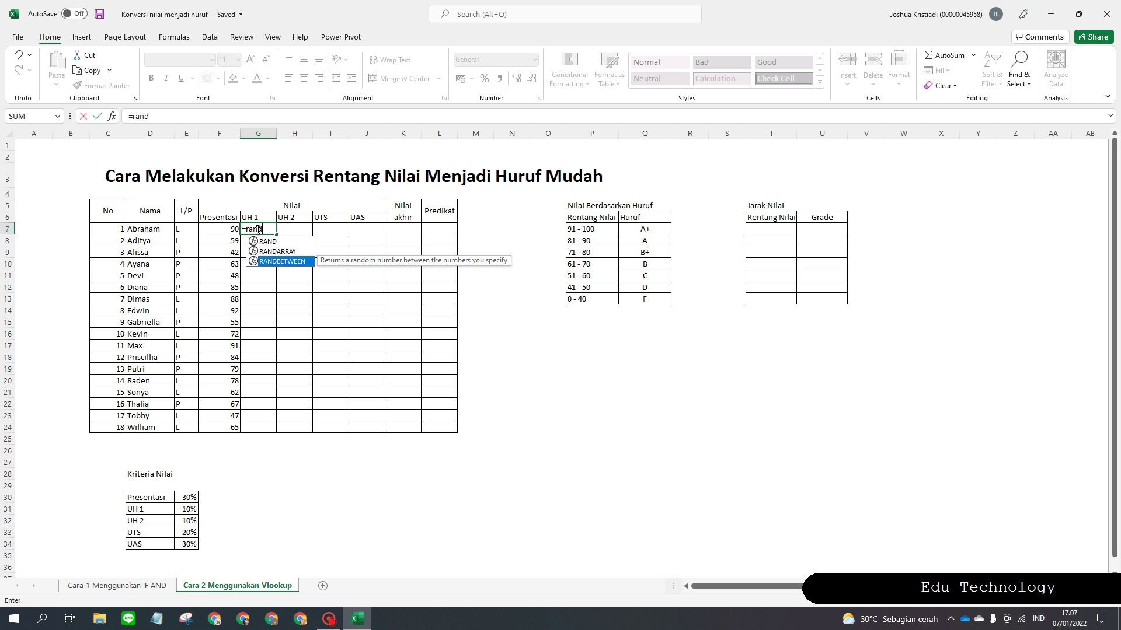
key("Tab")
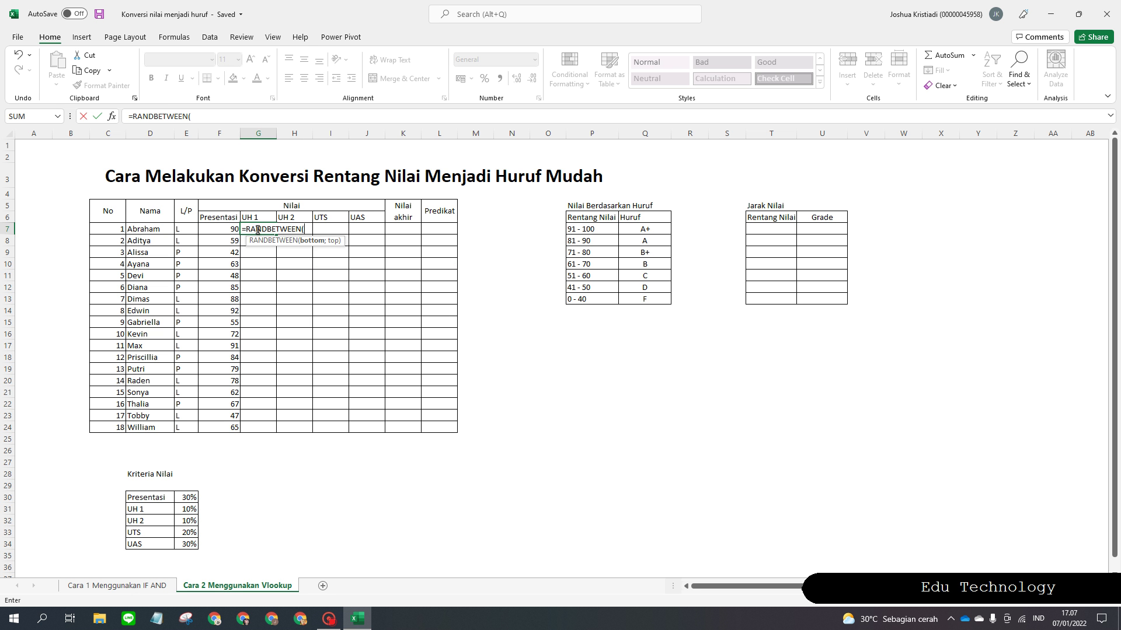
type("20;100)")
key("Return")
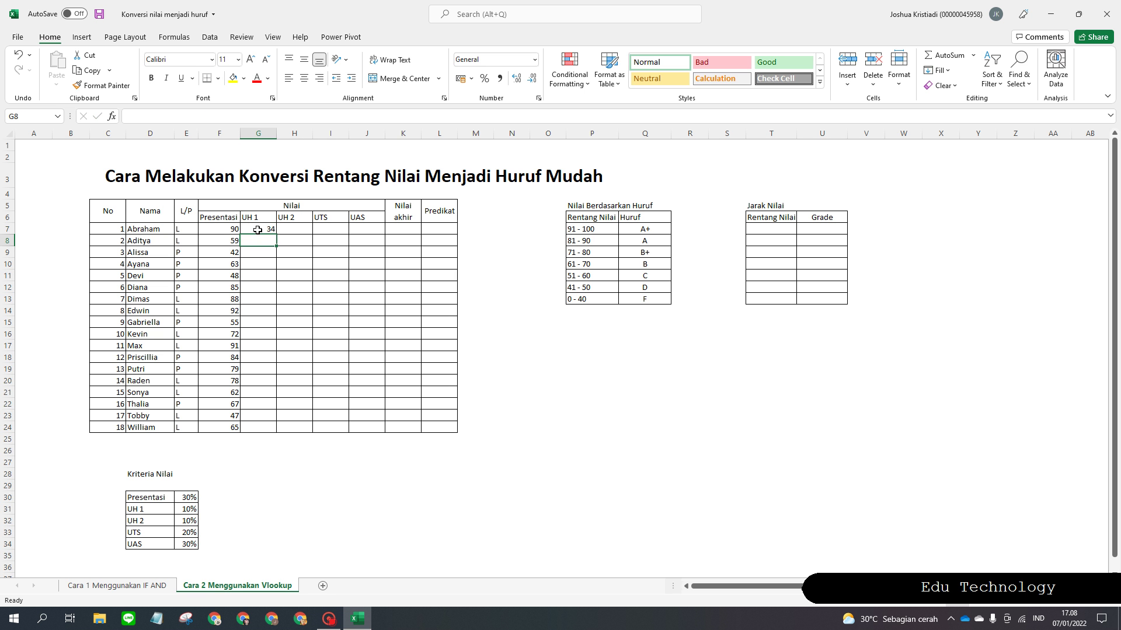
left_click(258, 230)
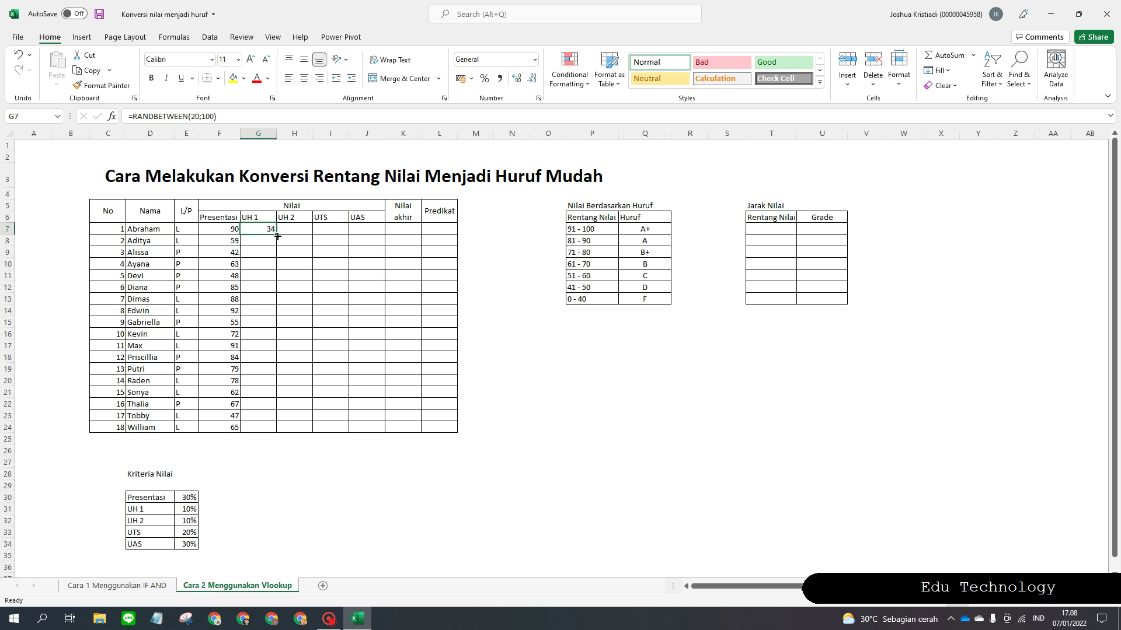
left_click_drag(276, 235, 279, 429)
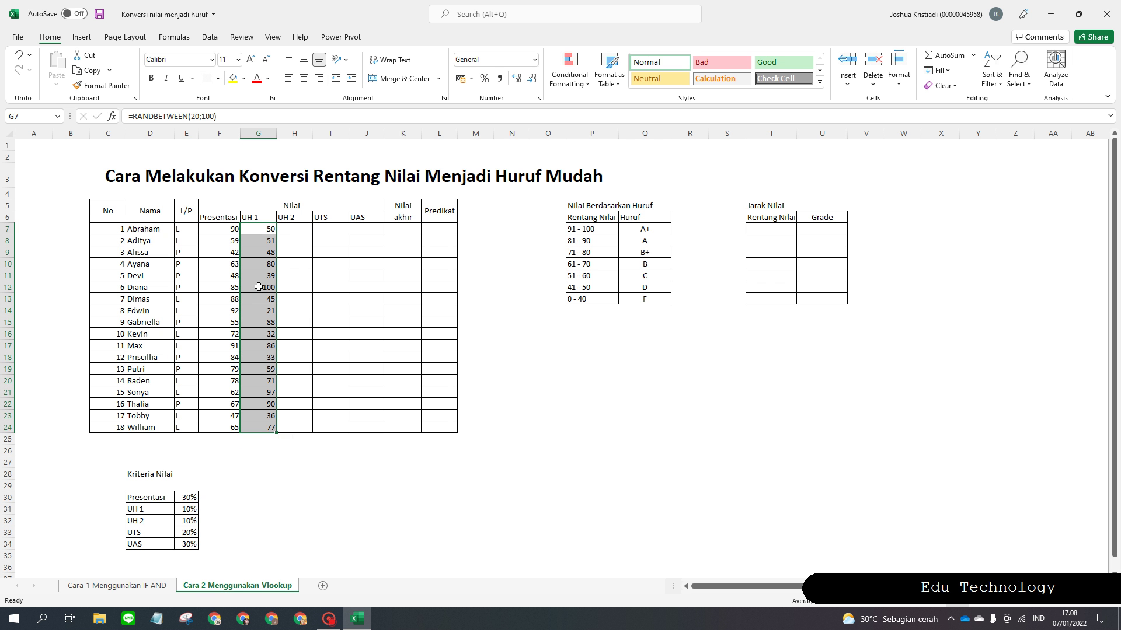
Step: Replace the UH 1 formulas in G7:G24 with fixed values using Paste Special Values
right_click(260, 287)
left_click(280, 313)
right_click(266, 287)
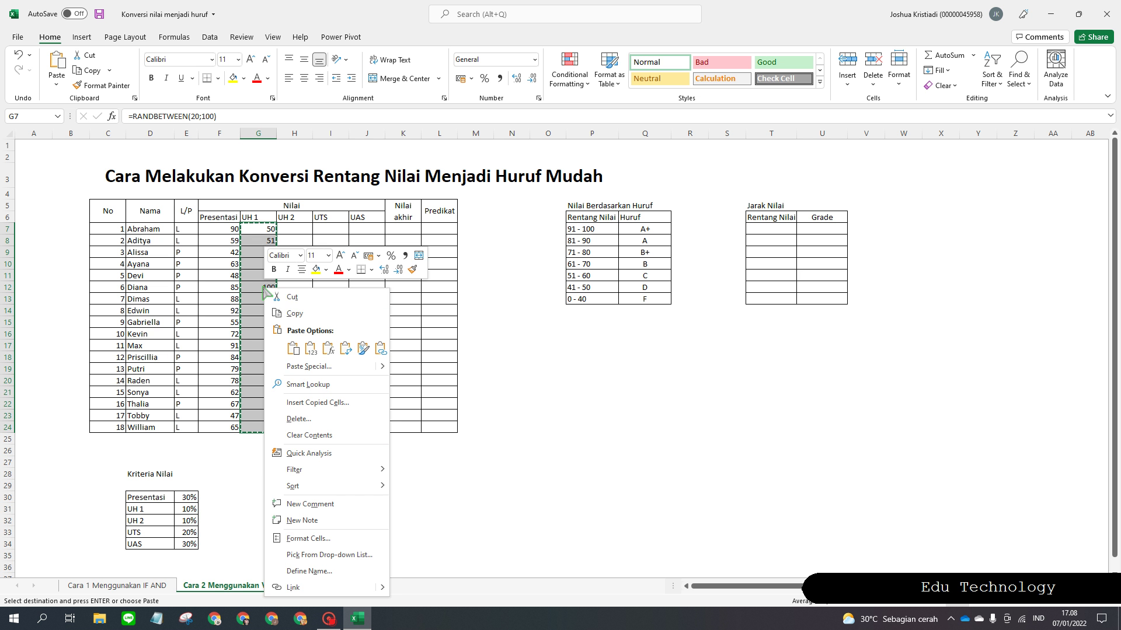
left_click(321, 369)
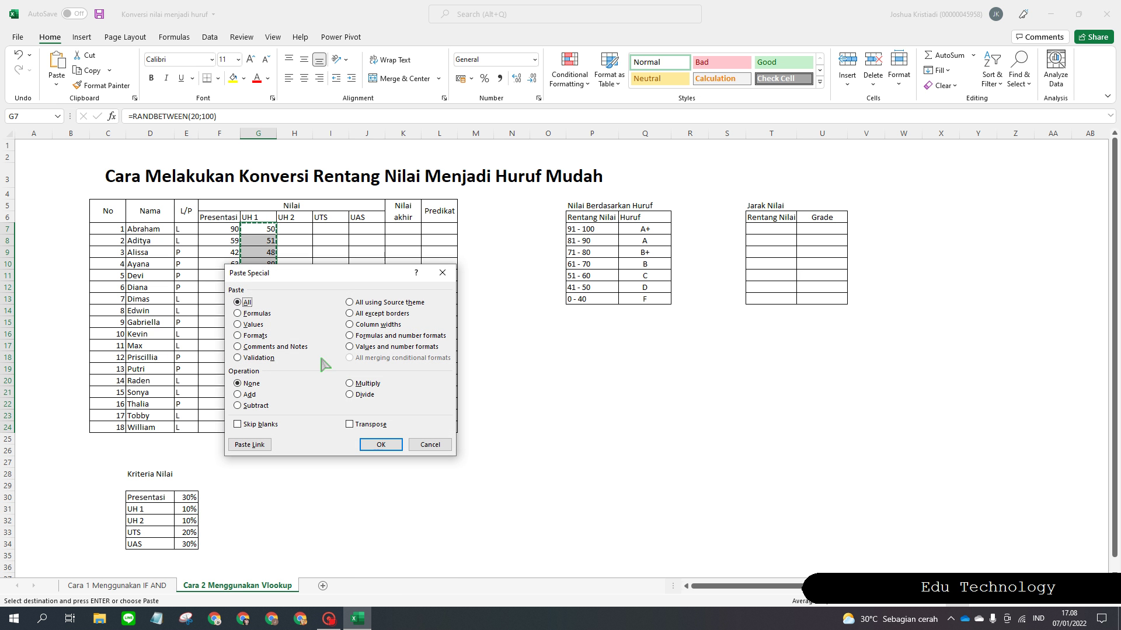
left_click(251, 324)
left_click(380, 445)
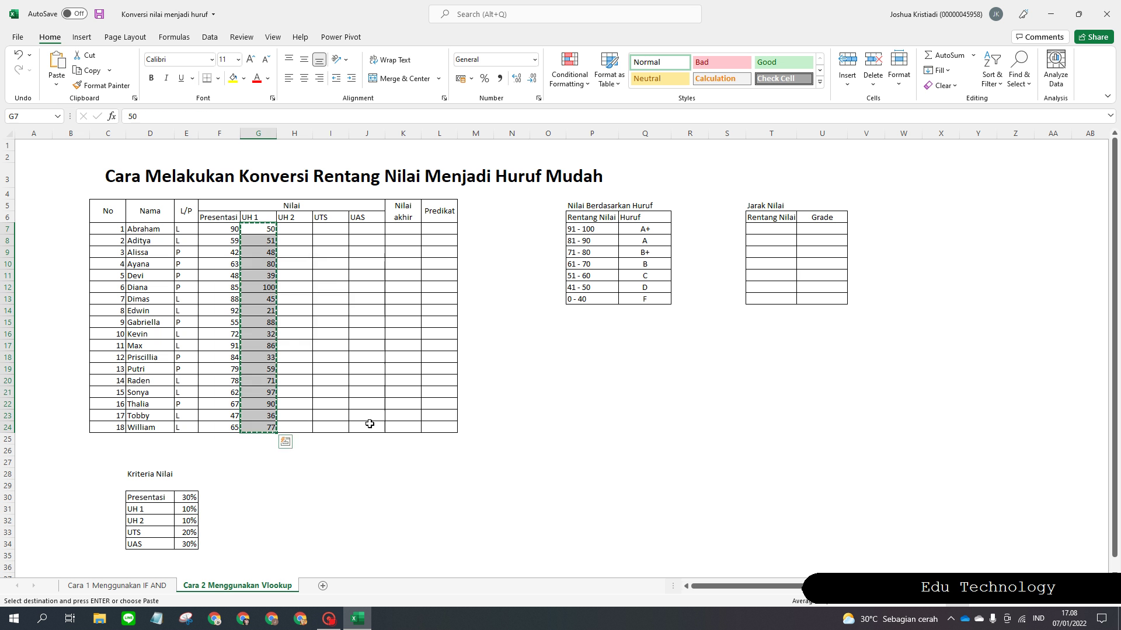
left_click(331, 297)
Step: Enter =RANDBETWEEN(30;100) in H7 and fill it down the UH 2 column to H24
left_click(297, 229)
double_click(297, 230)
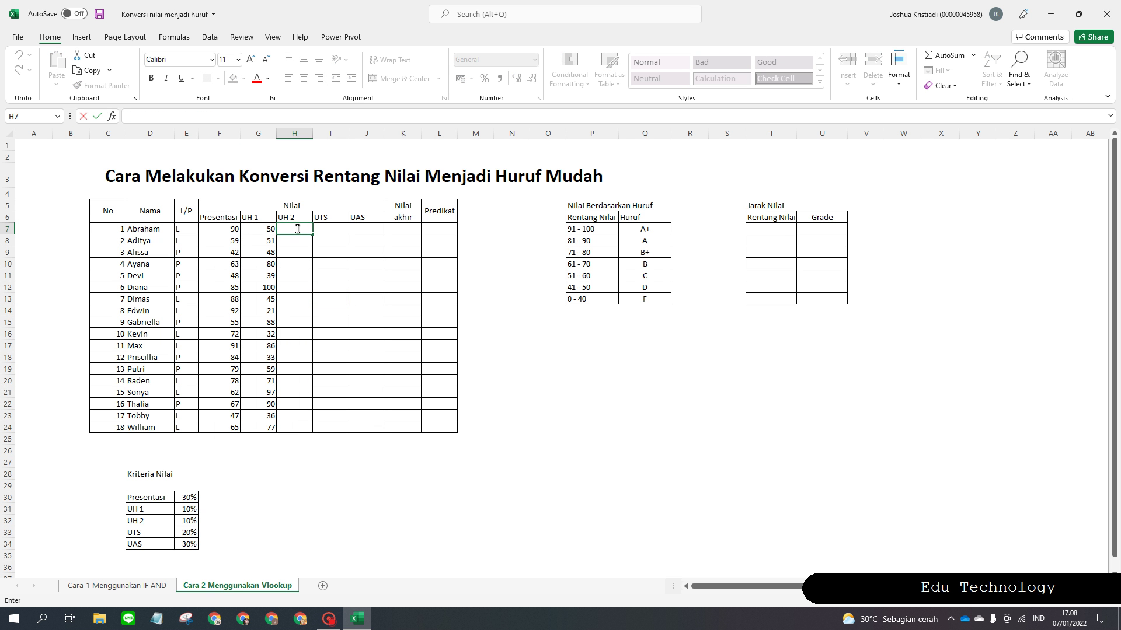
type("=rand")
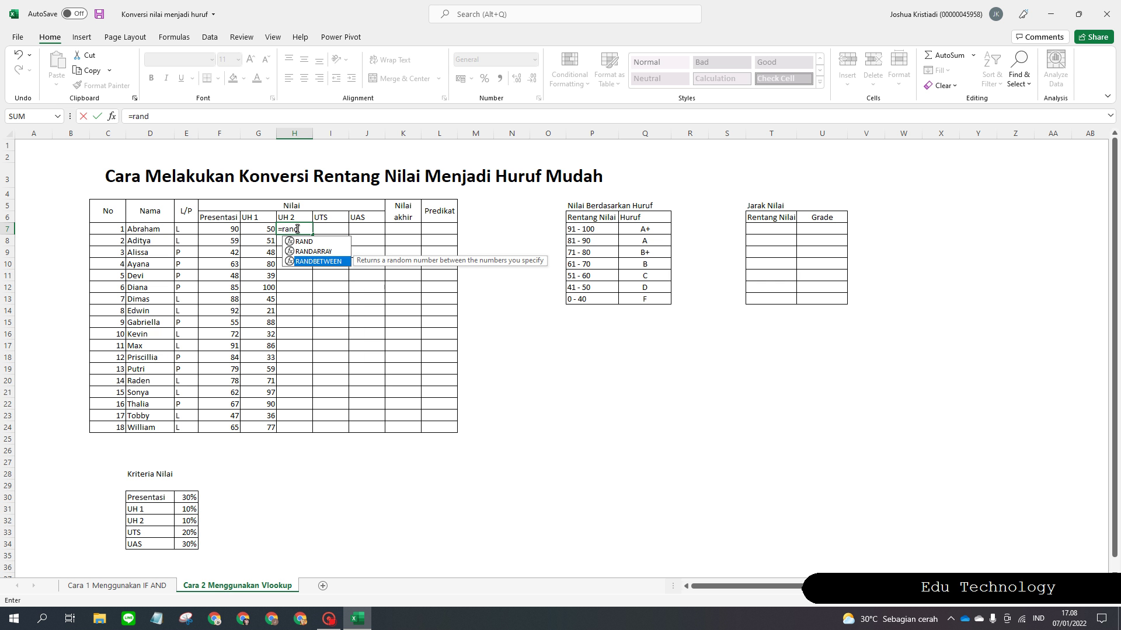
key("Tab")
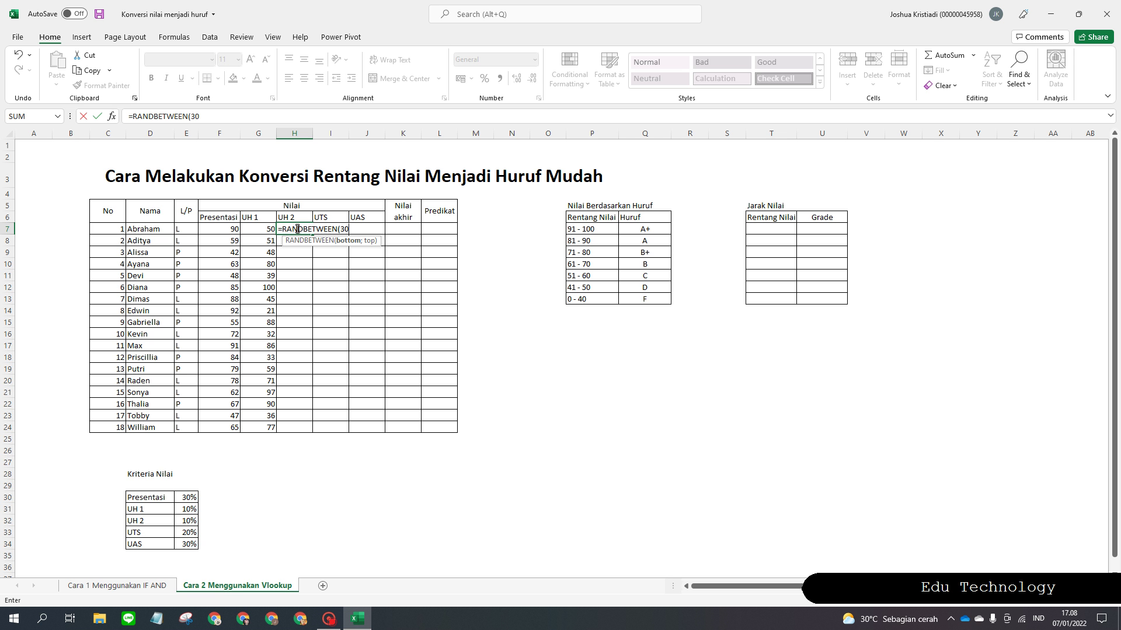
type("30;100")
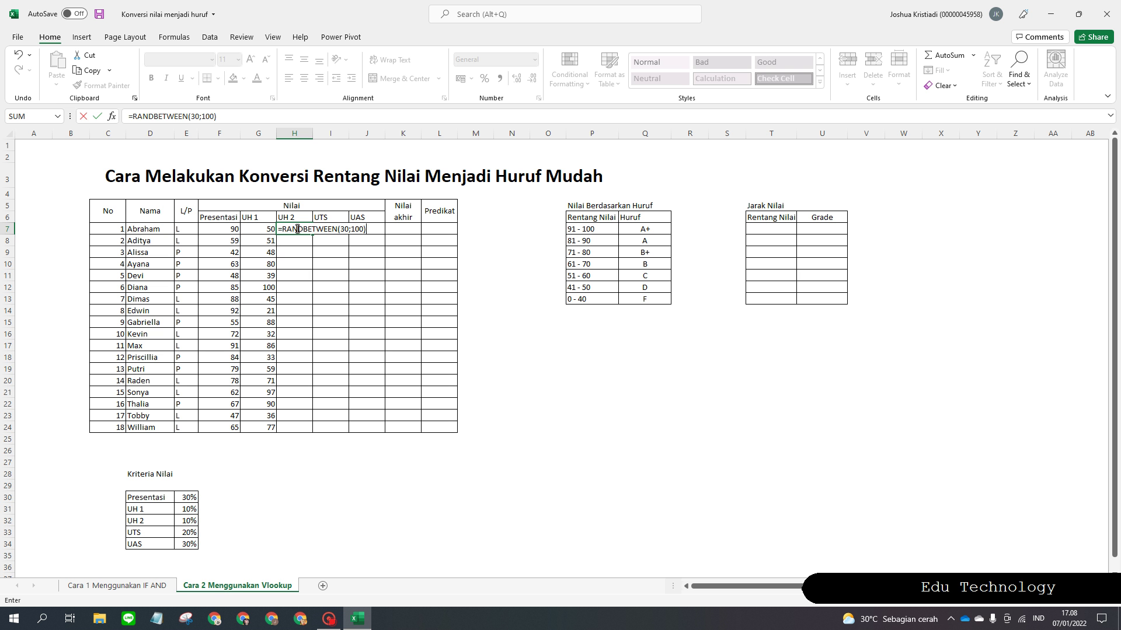
key("Return")
key("Up")
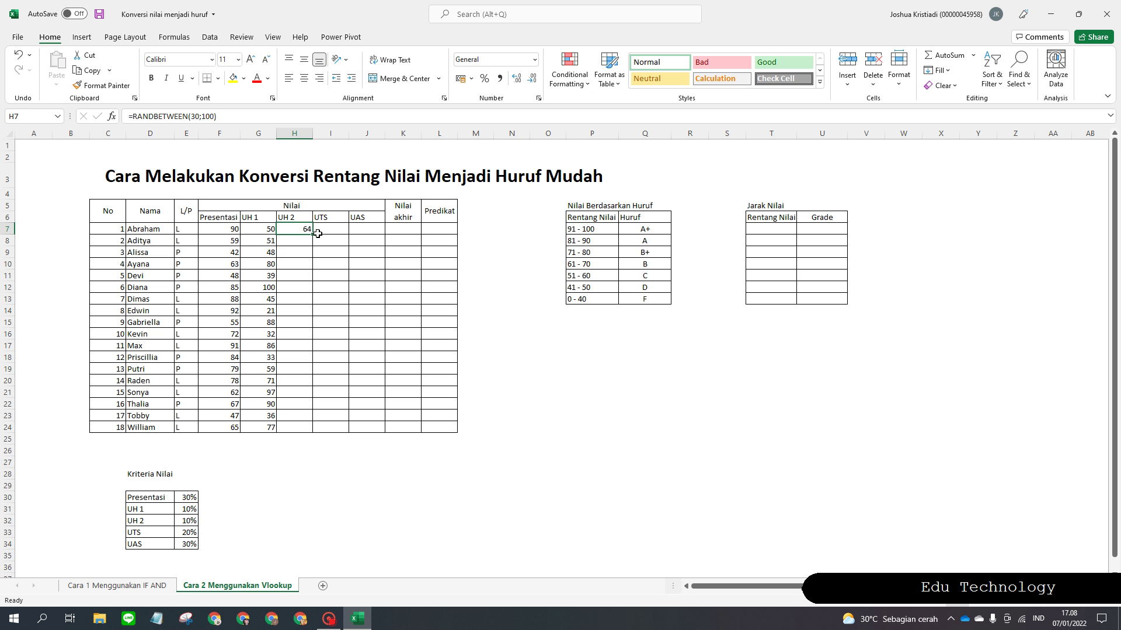
left_click_drag(311, 234, 309, 431)
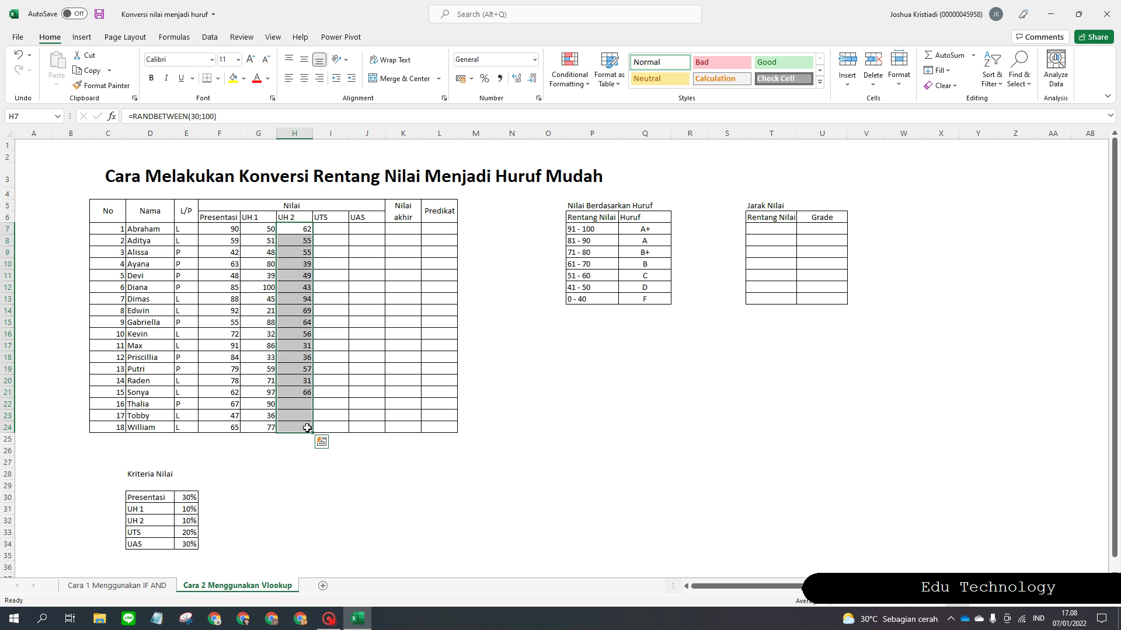
Step: Replace the UH 2 formulas in H7:H24 with fixed values using Paste Special Values
right_click(290, 325)
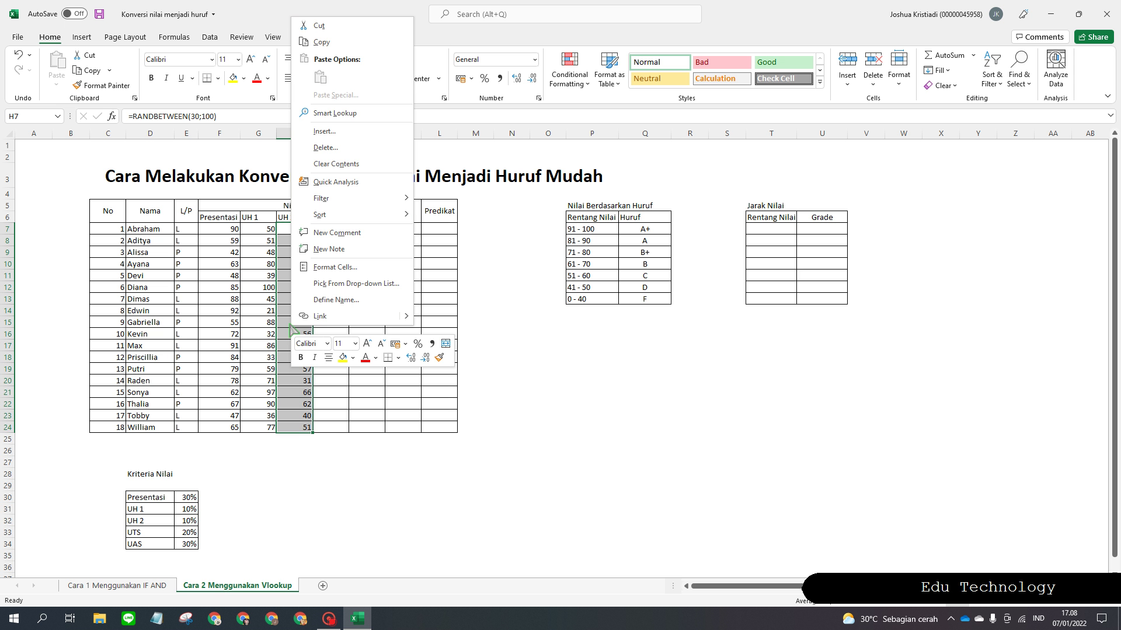
left_click(320, 42)
right_click(291, 295)
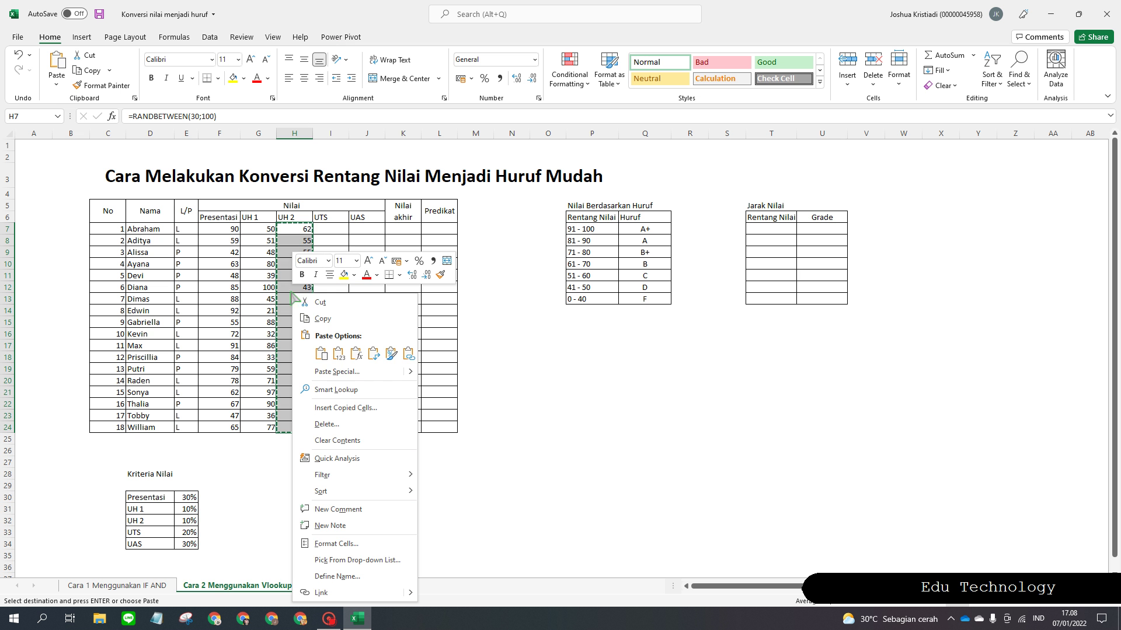
left_click(337, 372)
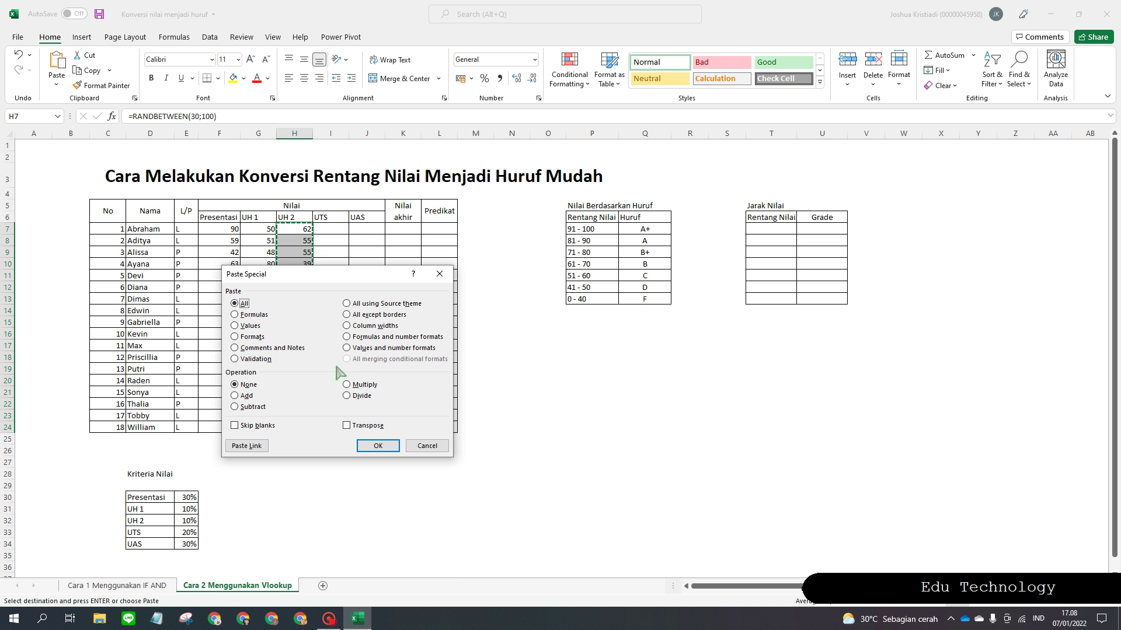
left_click(251, 325)
left_click(364, 445)
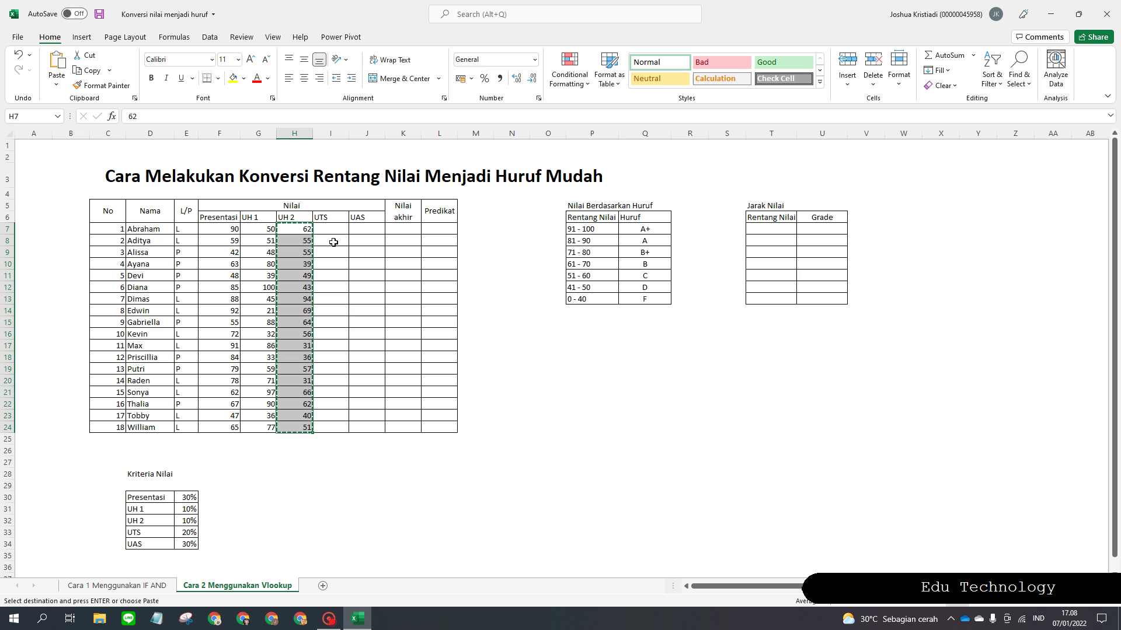
Step: Enter =RANDBETWEEN(30;100) in I7 and fill it down the UTS column to I24
double_click(332, 229)
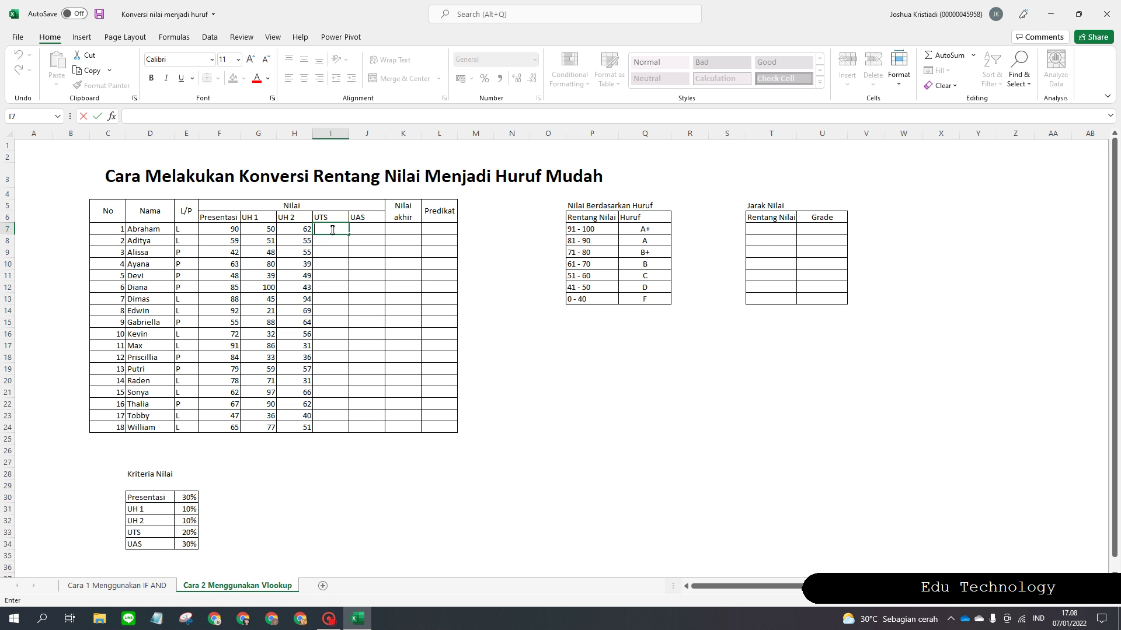
type("=rand")
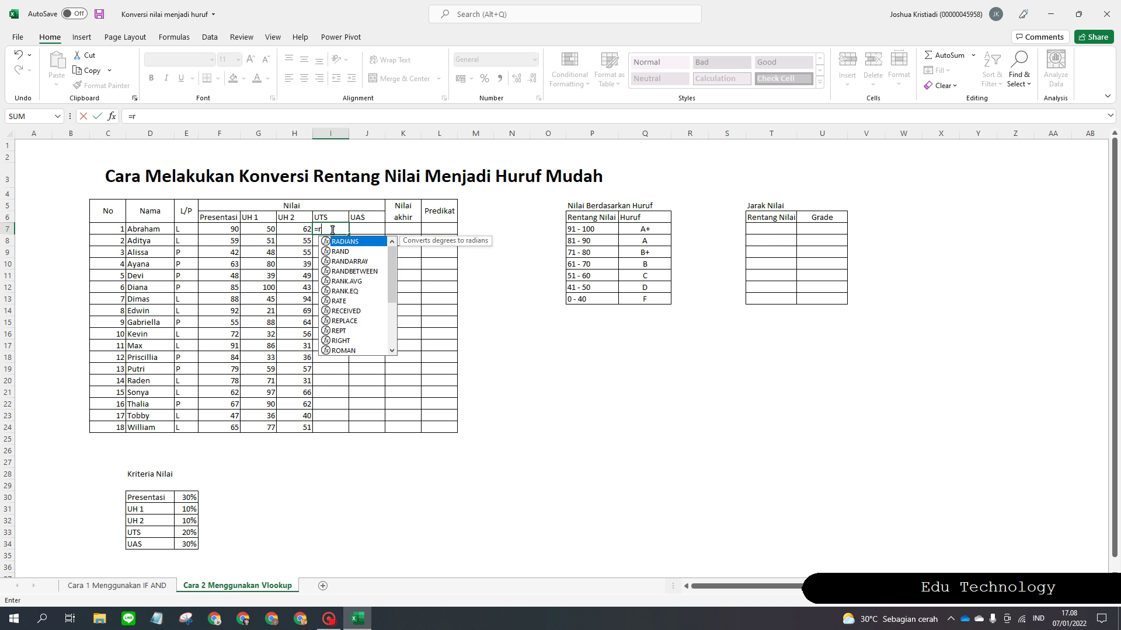
key("Down")
key("Down")
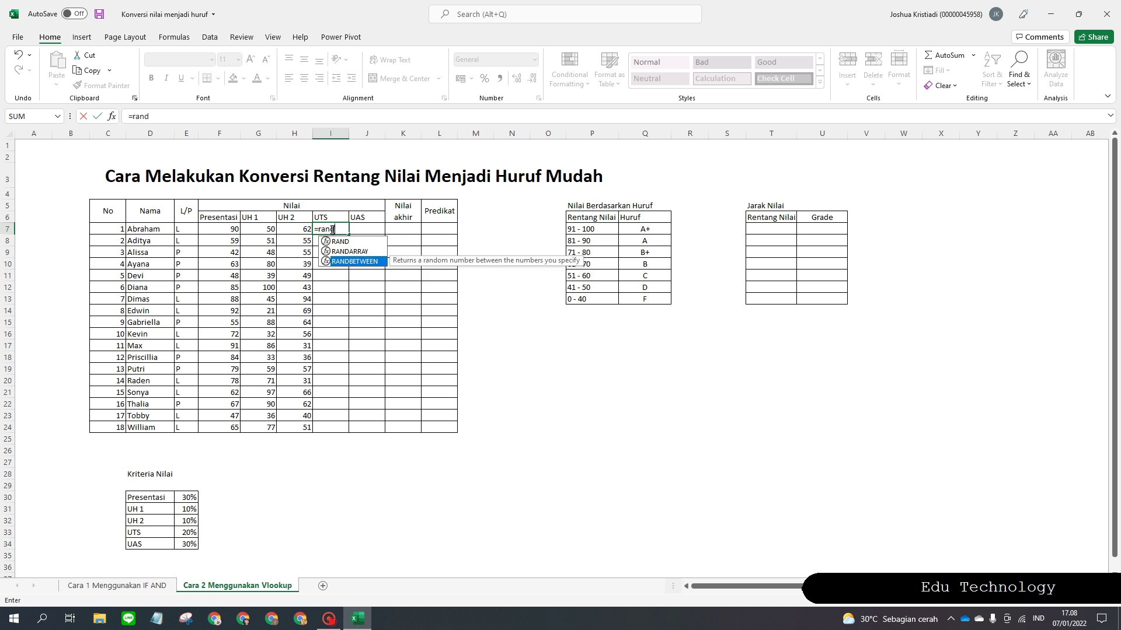
key("Tab")
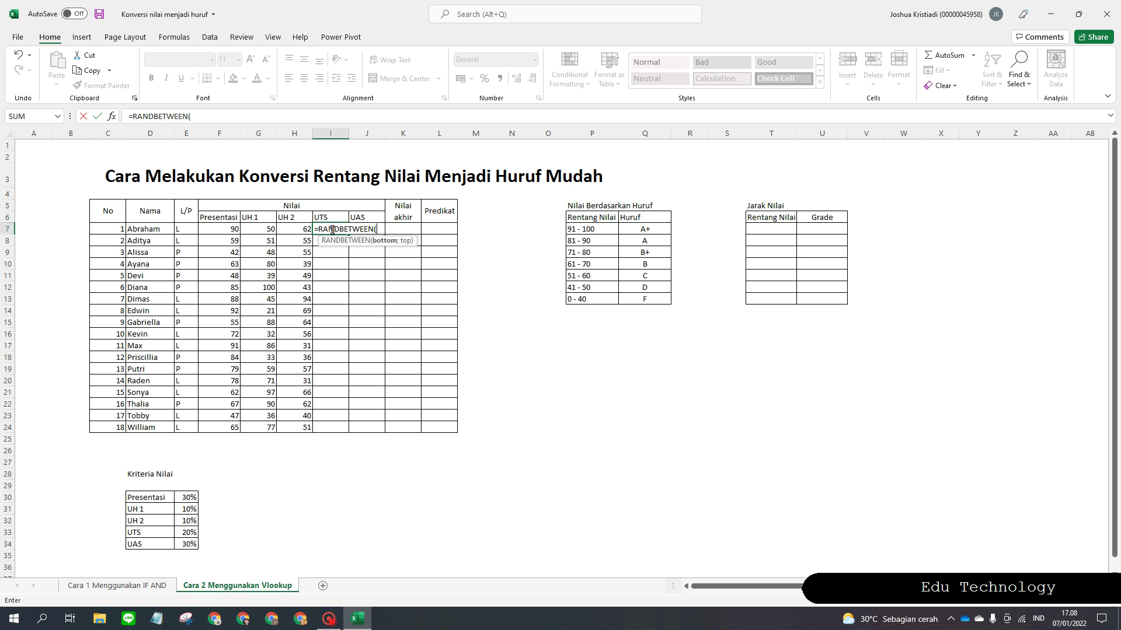
type("30;100")
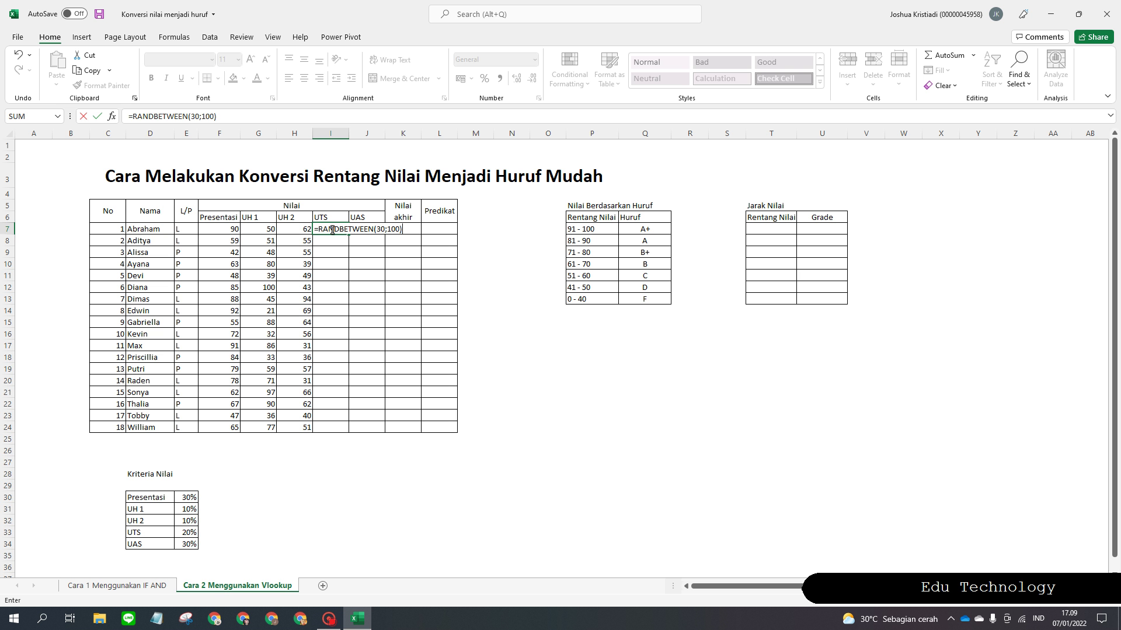
key("ctrl+Return")
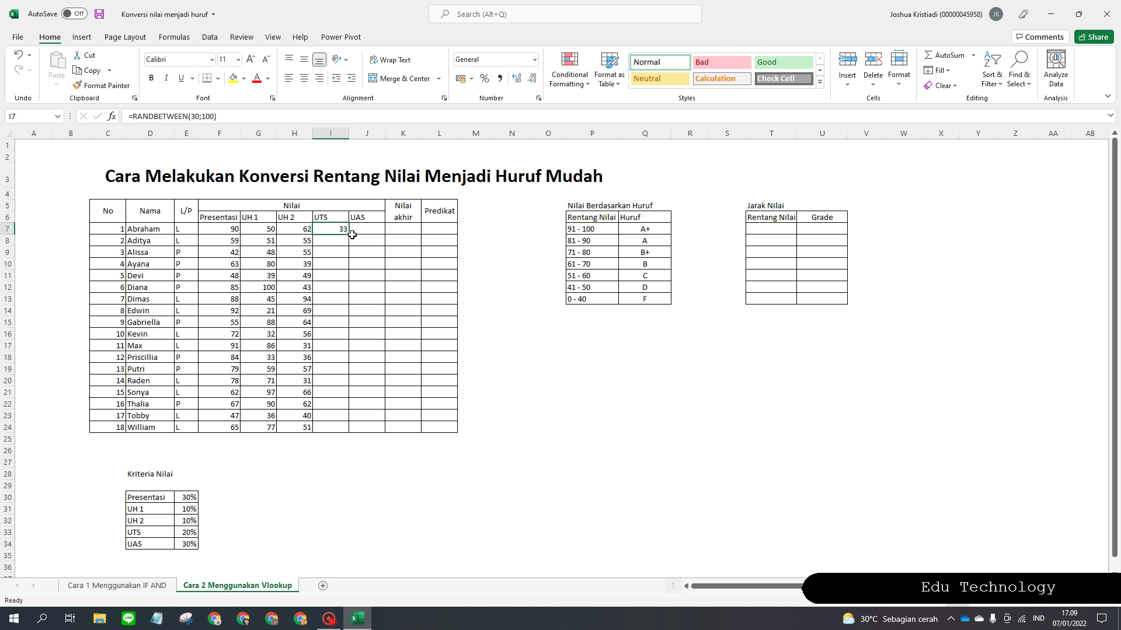
left_click_drag(349, 235, 349, 433)
Step: Enter =RANDBETWEEN(40;100) in J7, the first cell of the UAS column
double_click(374, 230)
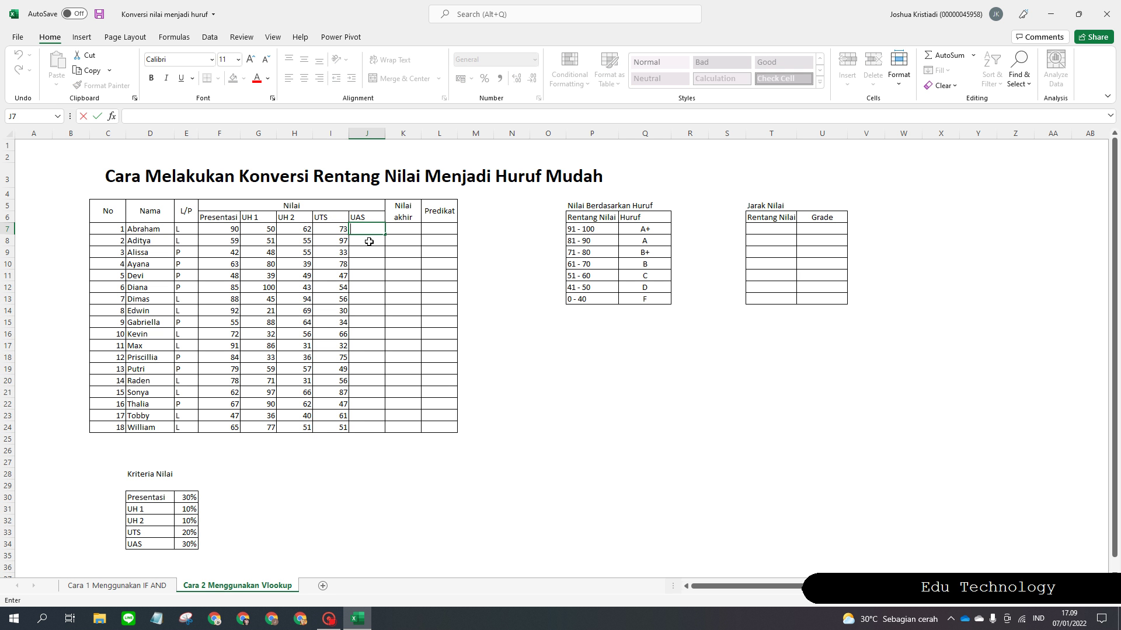
type("=")
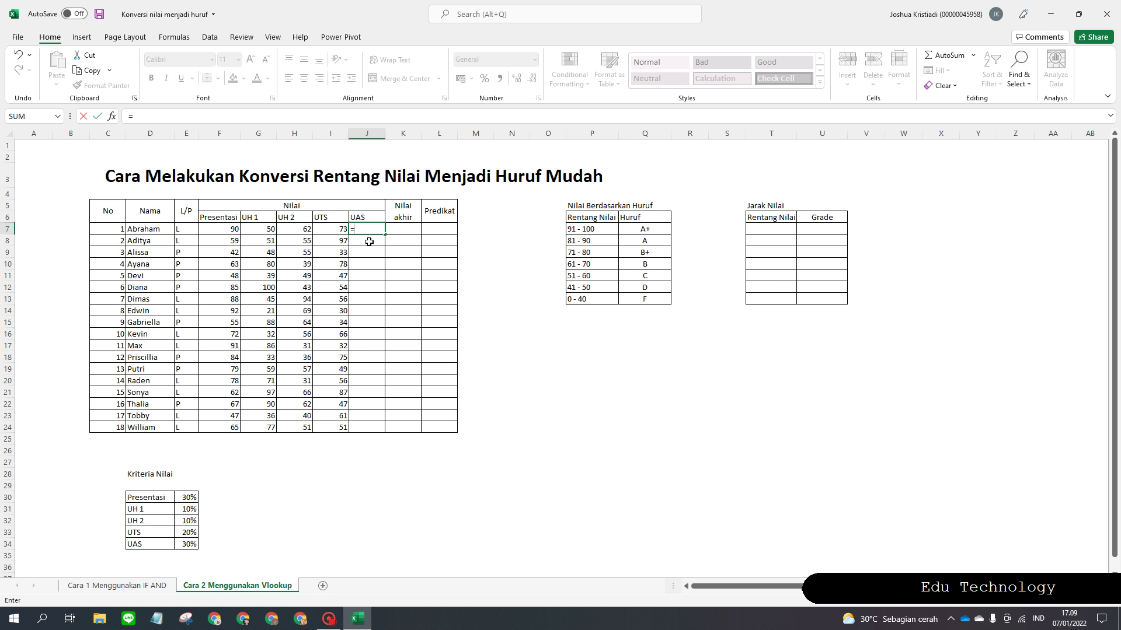
type("rand")
key("Down")
key("Down")
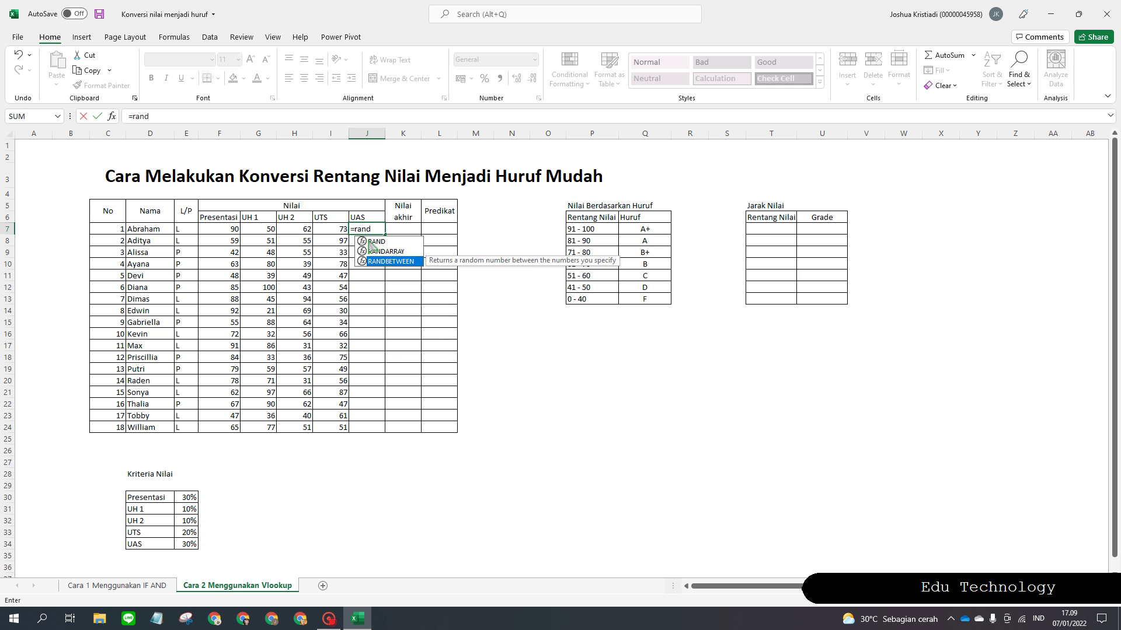
key("Tab")
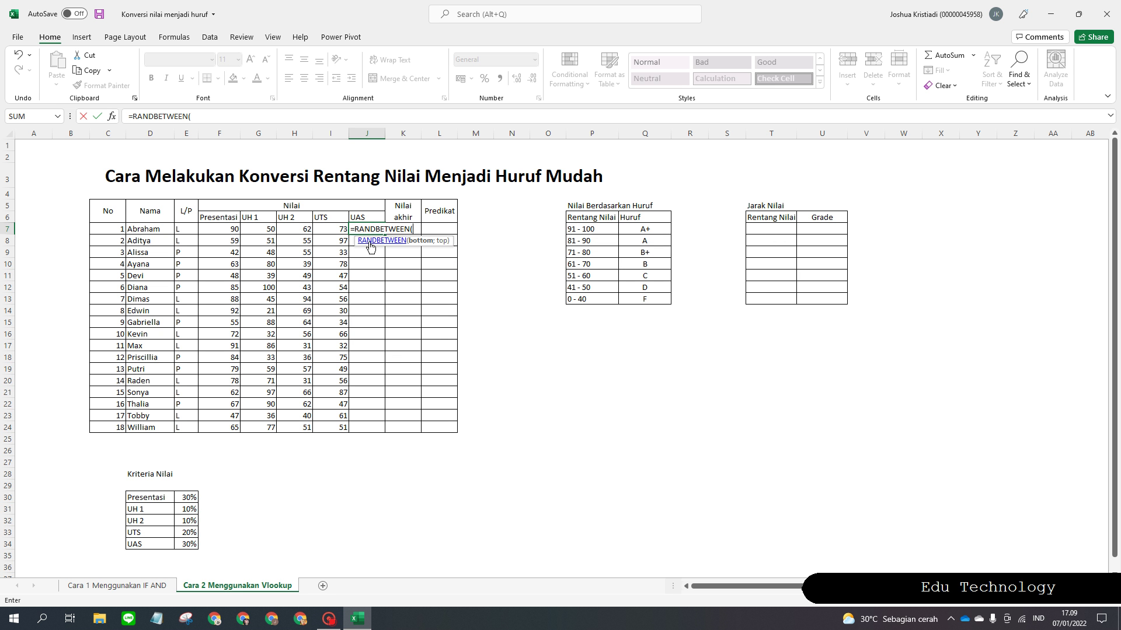
type("40;100)")
key("Return")
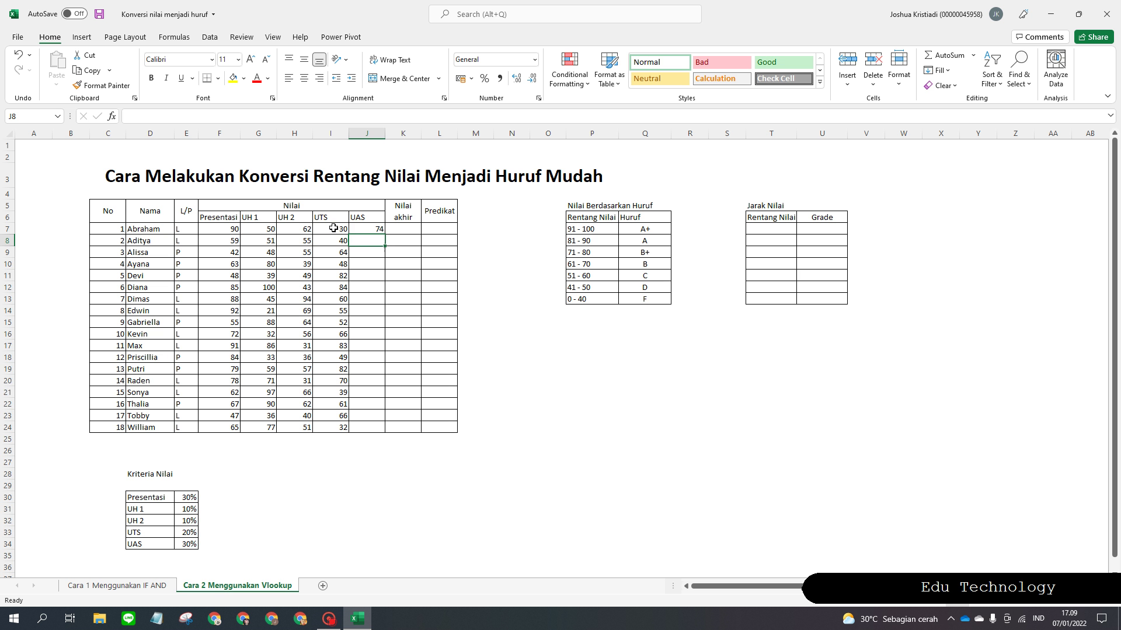
Step: Replace the UTS formulas in I7:I24 with fixed values using Paste Special Values
left_click_drag(331, 229, 343, 428)
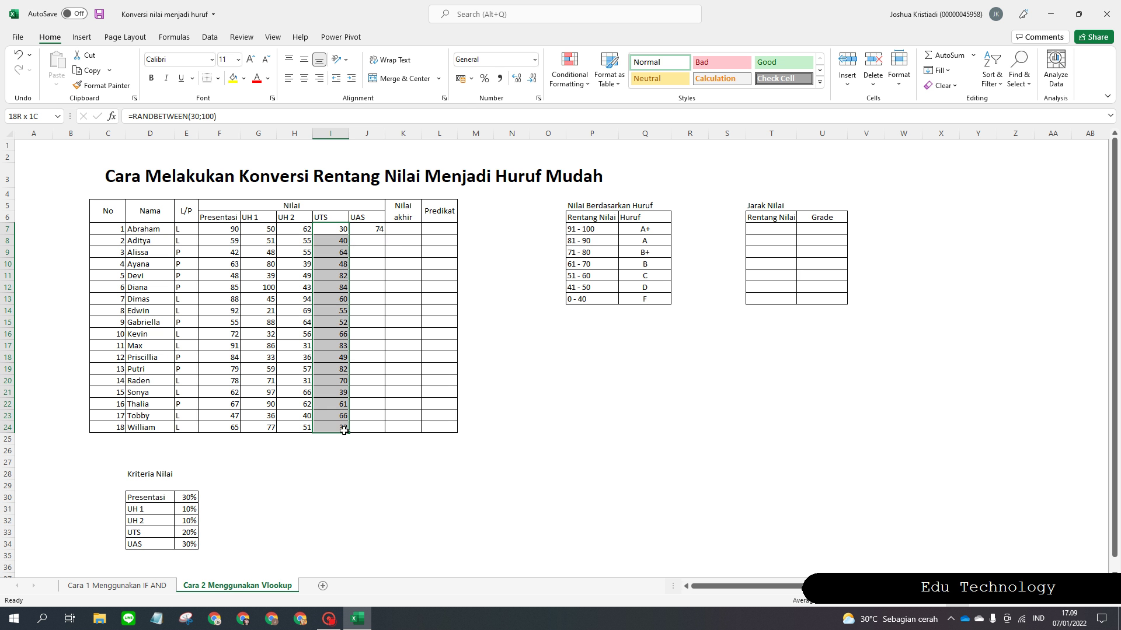
right_click(344, 313)
left_click(374, 31)
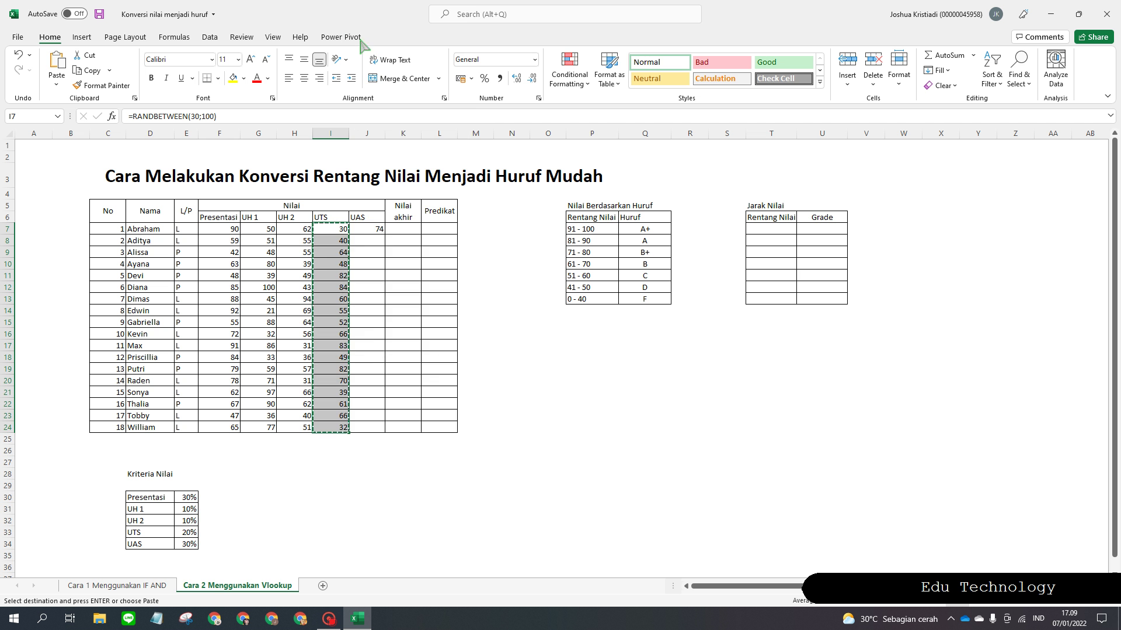
right_click(328, 267)
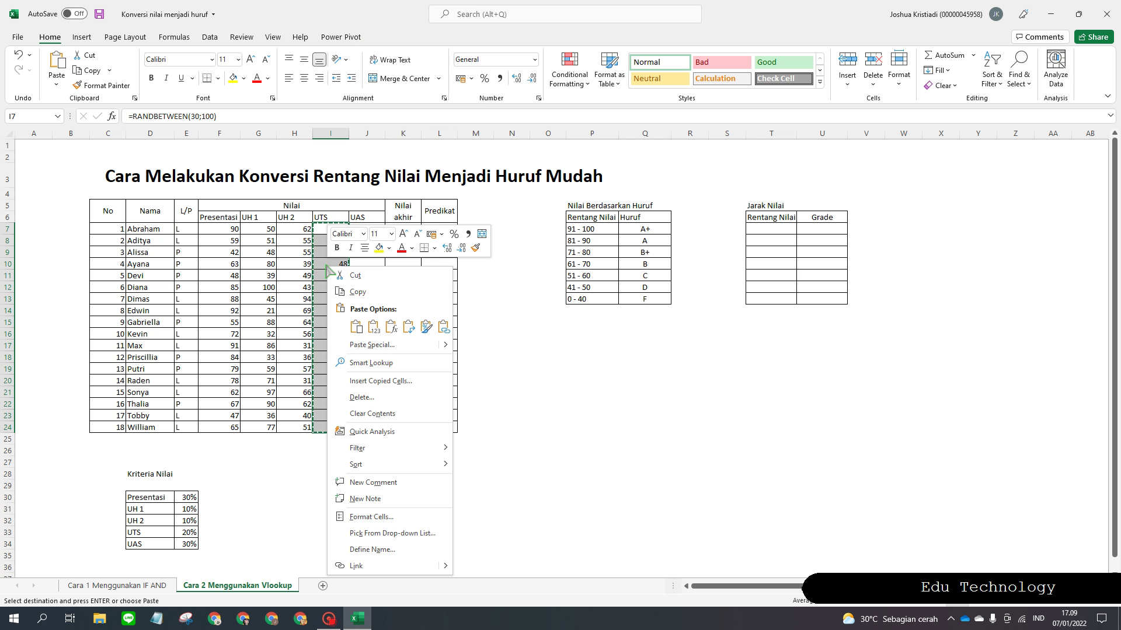
left_click(386, 345)
left_click(296, 299)
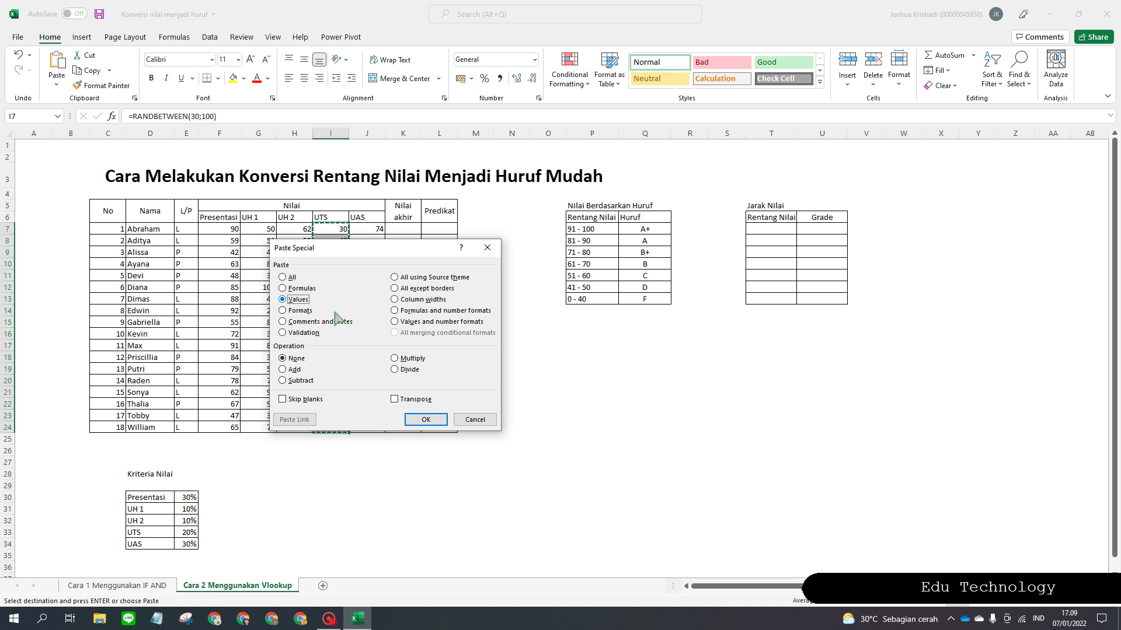
left_click(426, 419)
Step: Fill the J7 formula down the UAS column to J24 and replace the formulas with fixed values using Paste Special Values
left_click(376, 229)
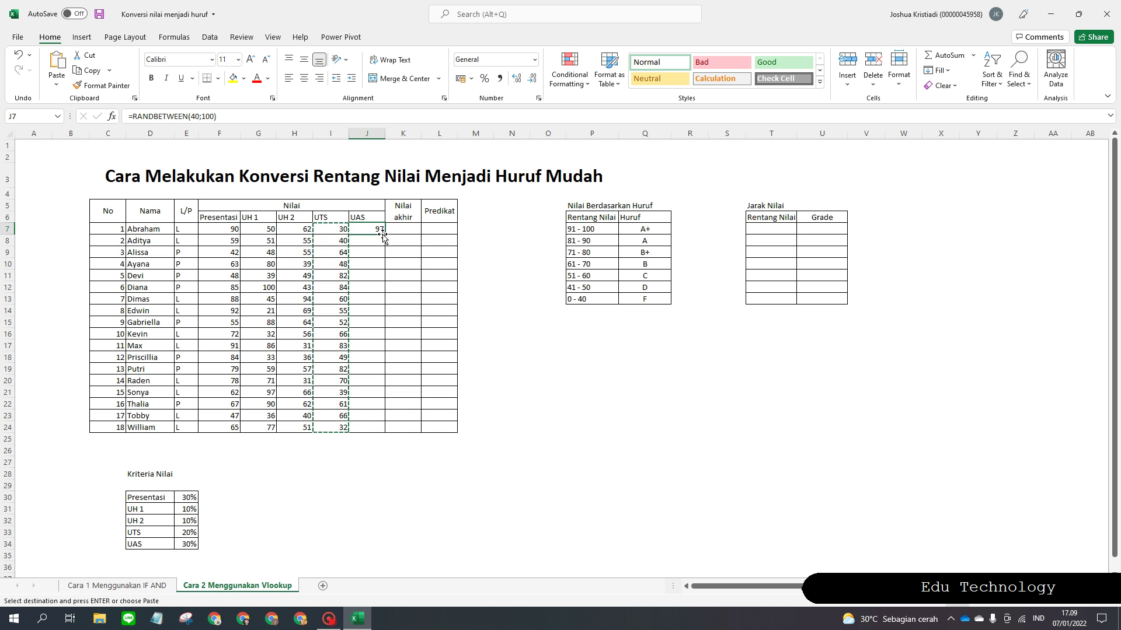
left_click_drag(385, 234, 384, 432)
right_click(371, 285)
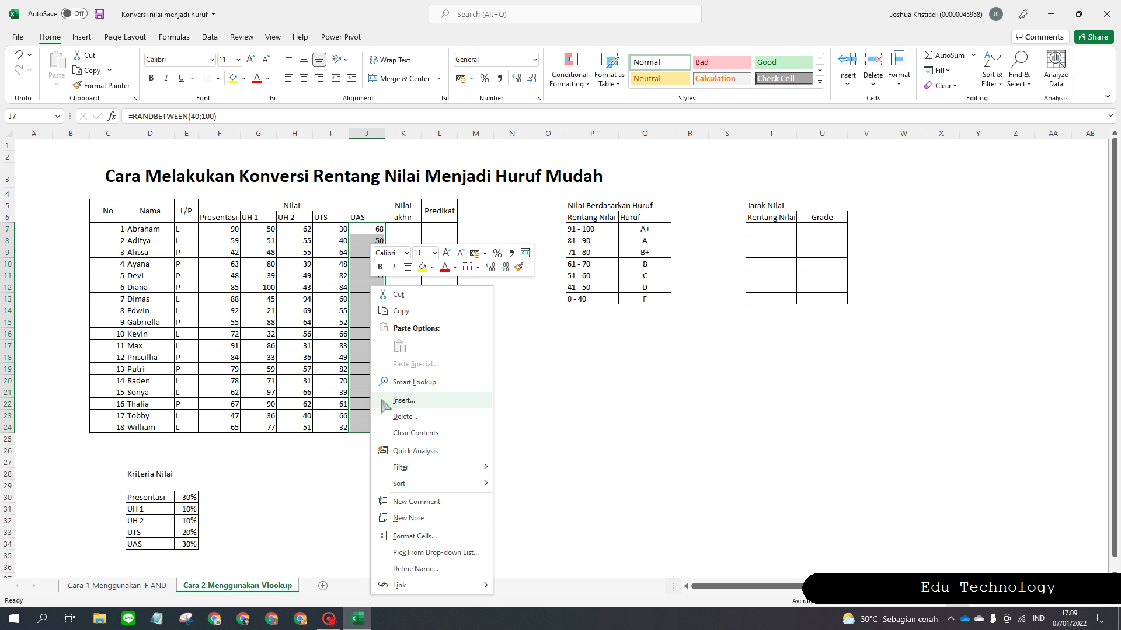
left_click(412, 312)
right_click(375, 286)
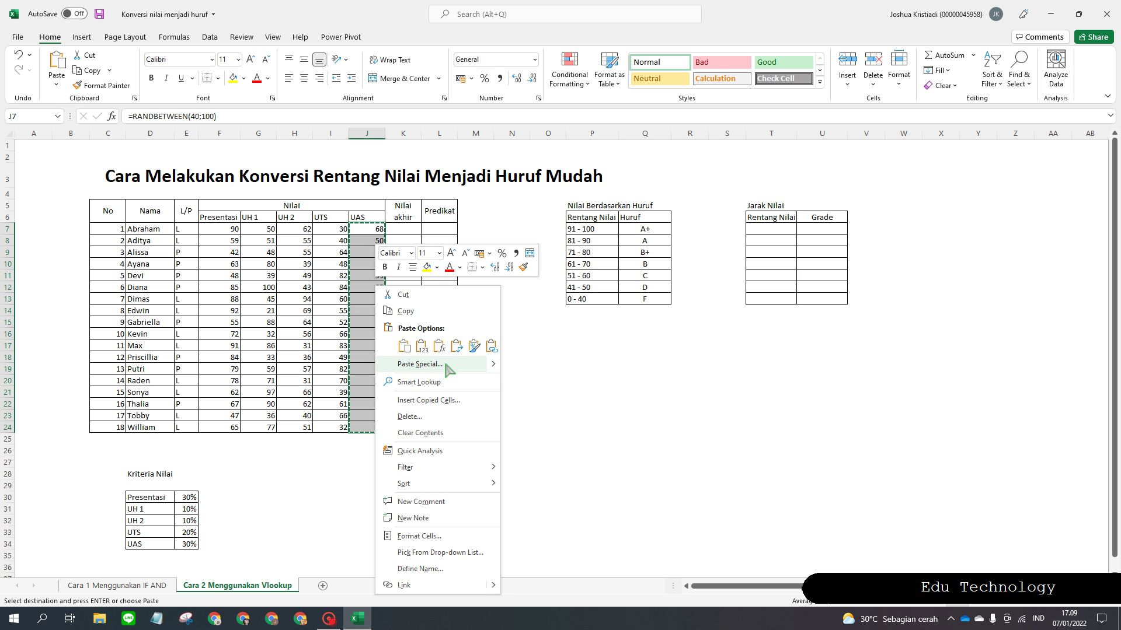
left_click(419, 365)
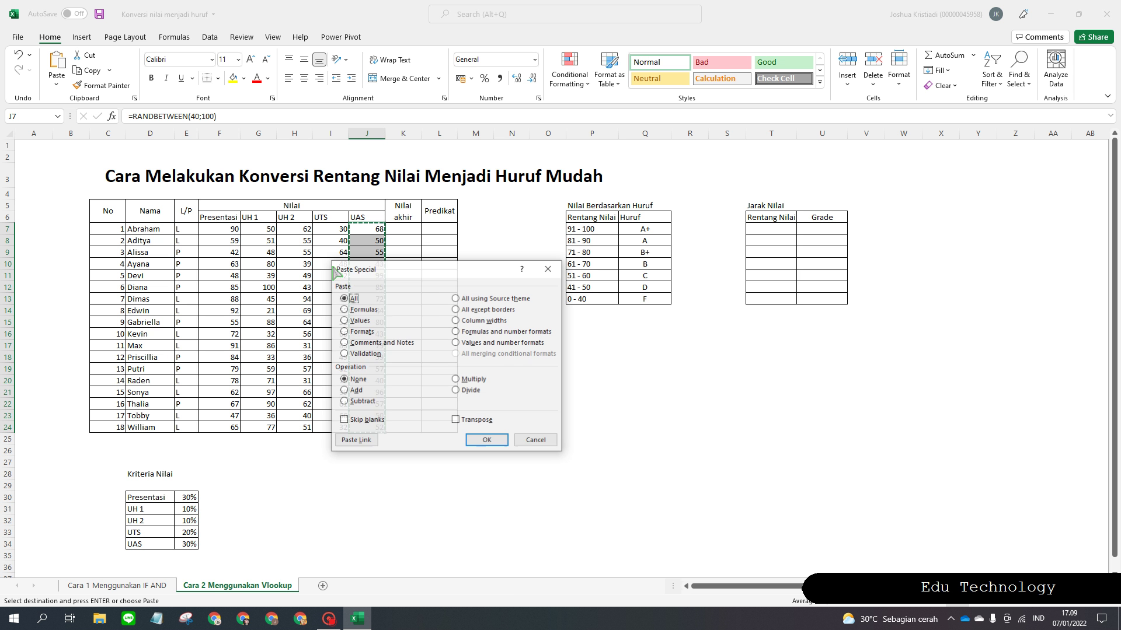
left_click(344, 320)
left_click(487, 440)
Step: Inspect the contents of several cells across the score columns to check whether they hold fixed values
left_click(409, 298)
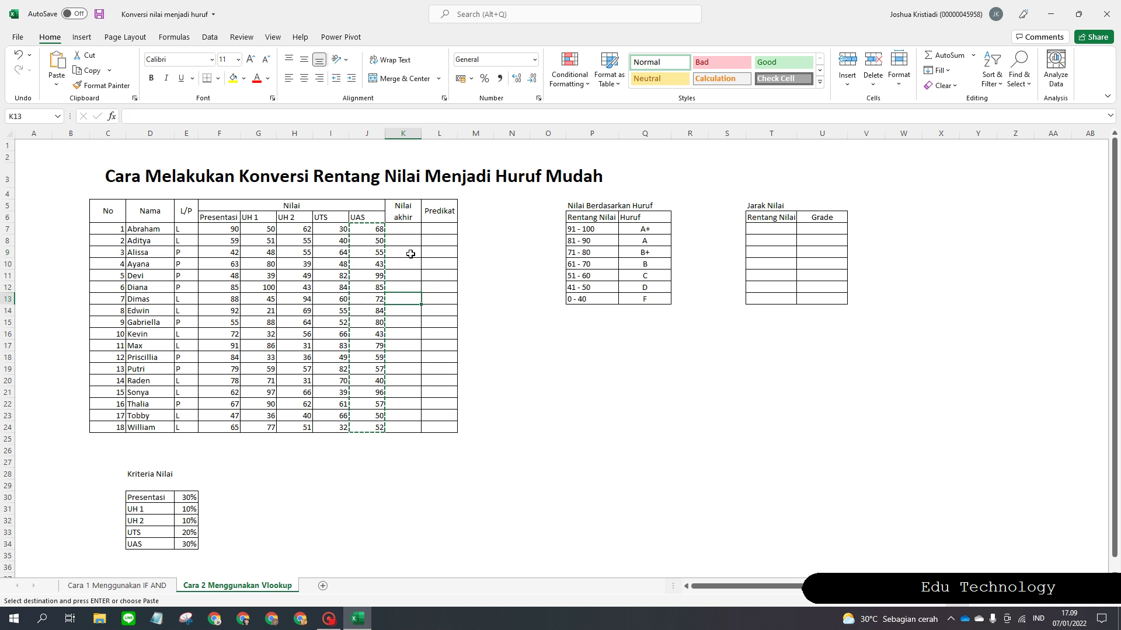
double_click(407, 253)
double_click(375, 251)
double_click(323, 262)
left_click(270, 272)
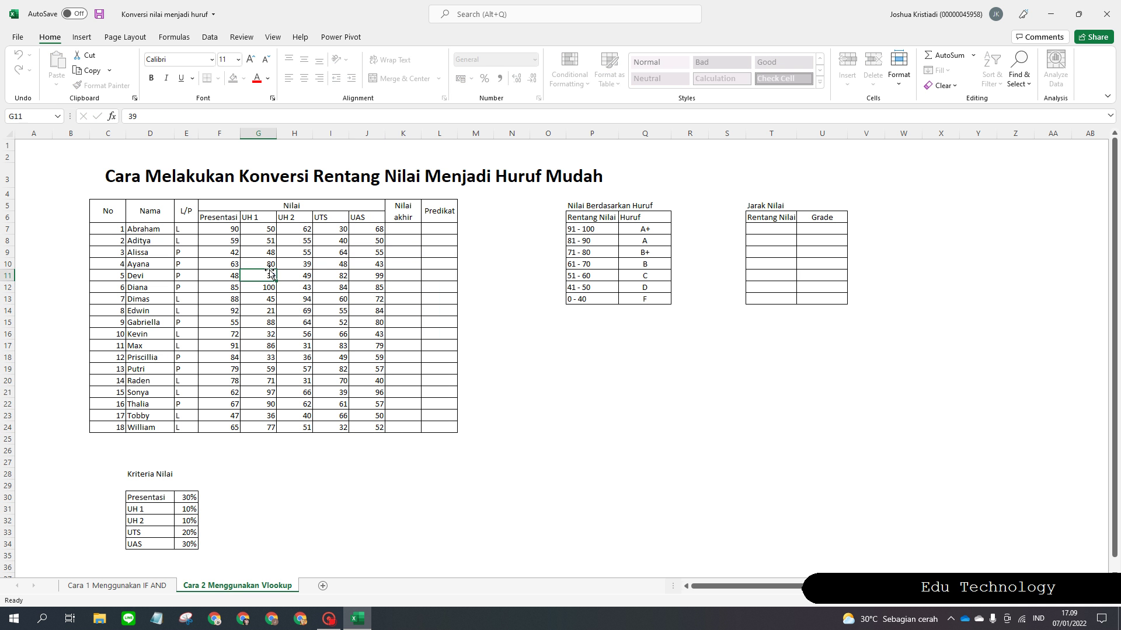
double_click(269, 271)
double_click(241, 271)
double_click(231, 265)
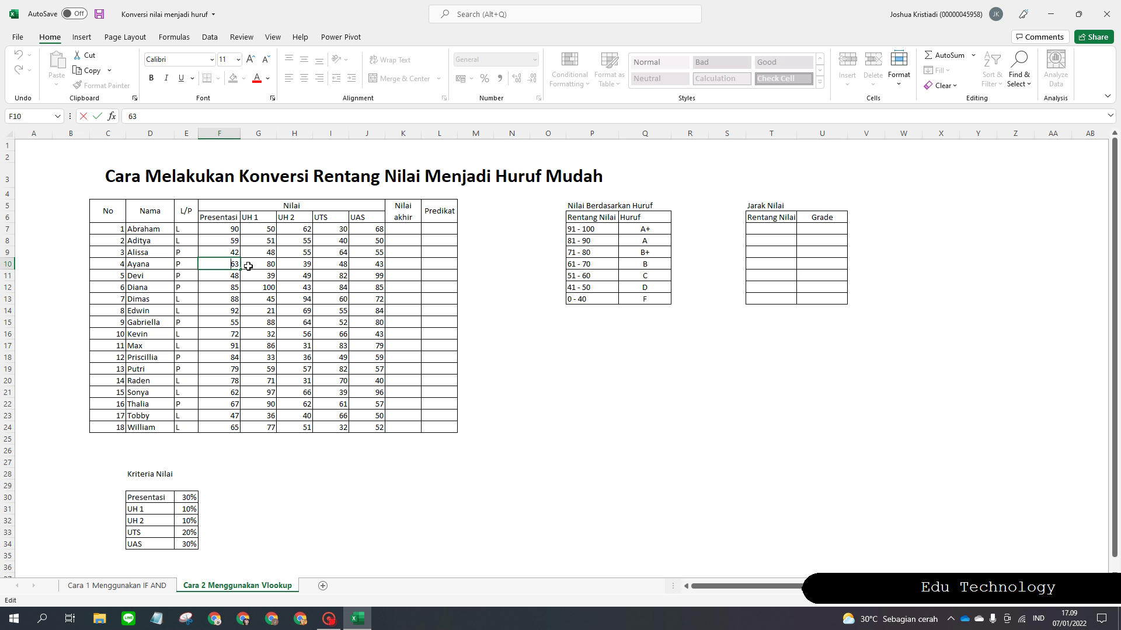
key("Escape")
Step: Examine the Kriteria Nilai weights in D30:E34 that apply to the Nilai akhir column
left_click(396, 229)
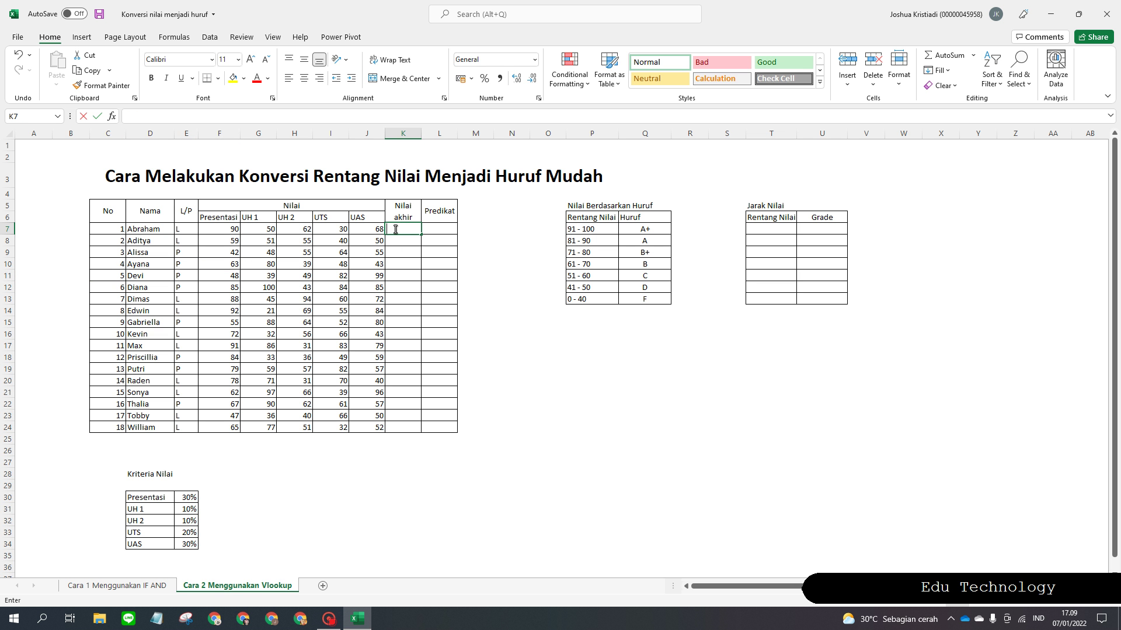
double_click(395, 230)
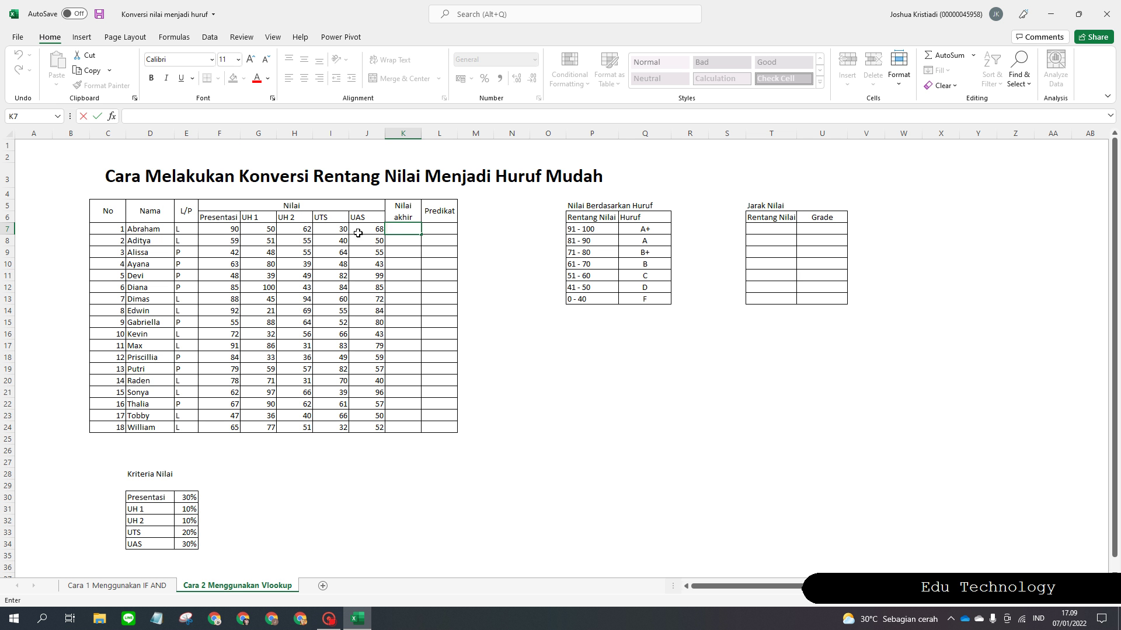
left_click_drag(100, 488, 272, 569)
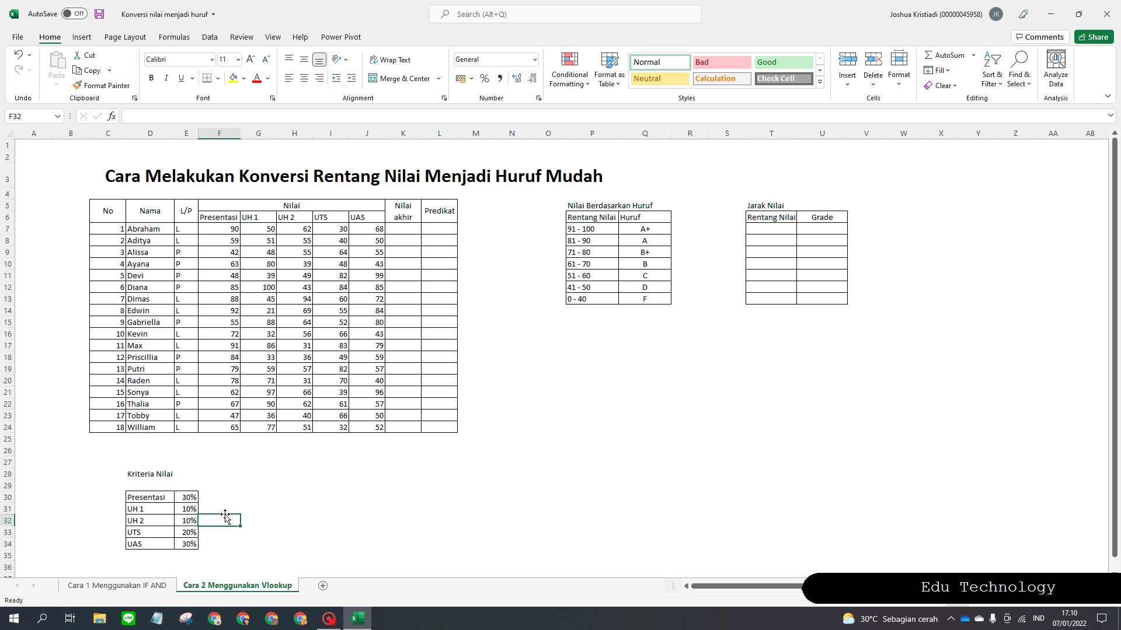
Step: Start the Nilai akhir formula in K7 with the weighted Presentasi and UH 1 scores: =F7*$E$30+G7*$E$31
left_click(206, 534)
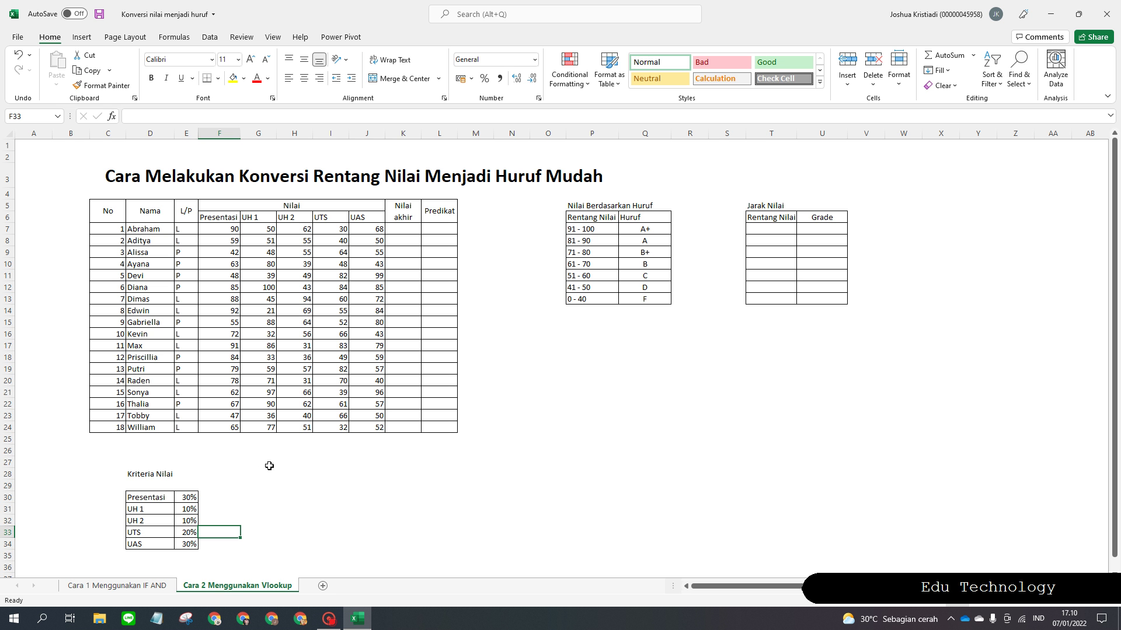
double_click(401, 231)
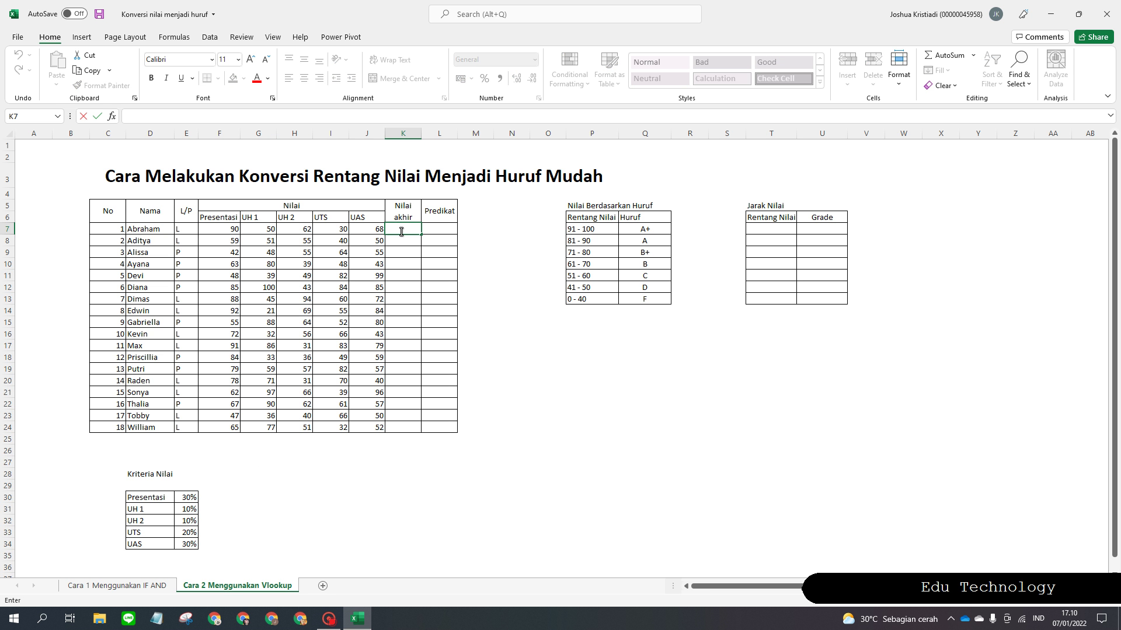
type("=")
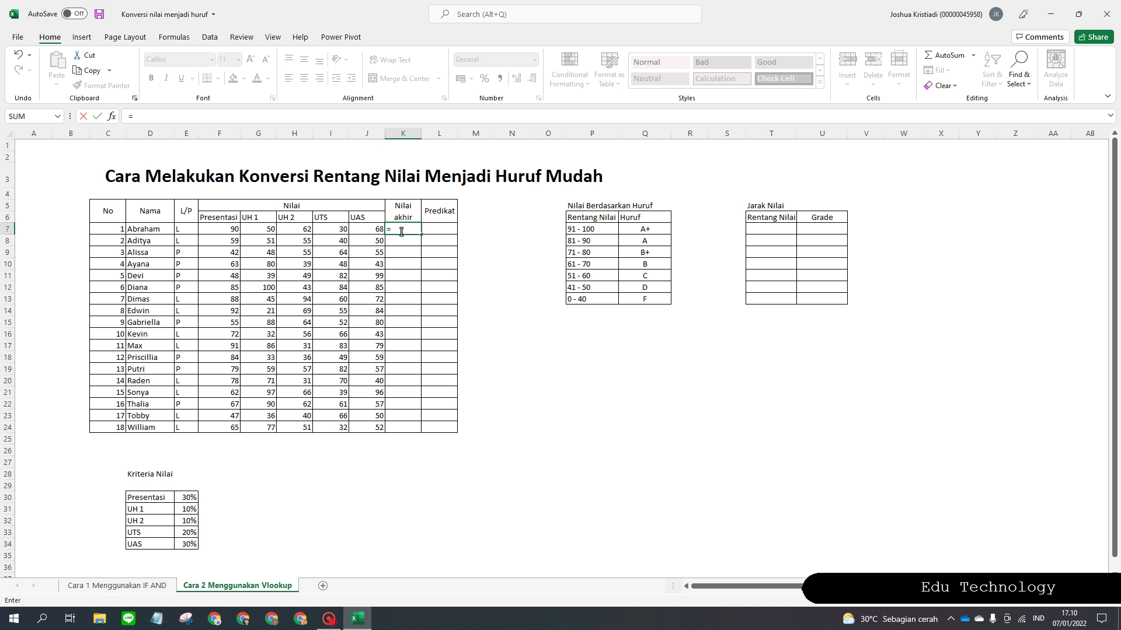
left_click(216, 230)
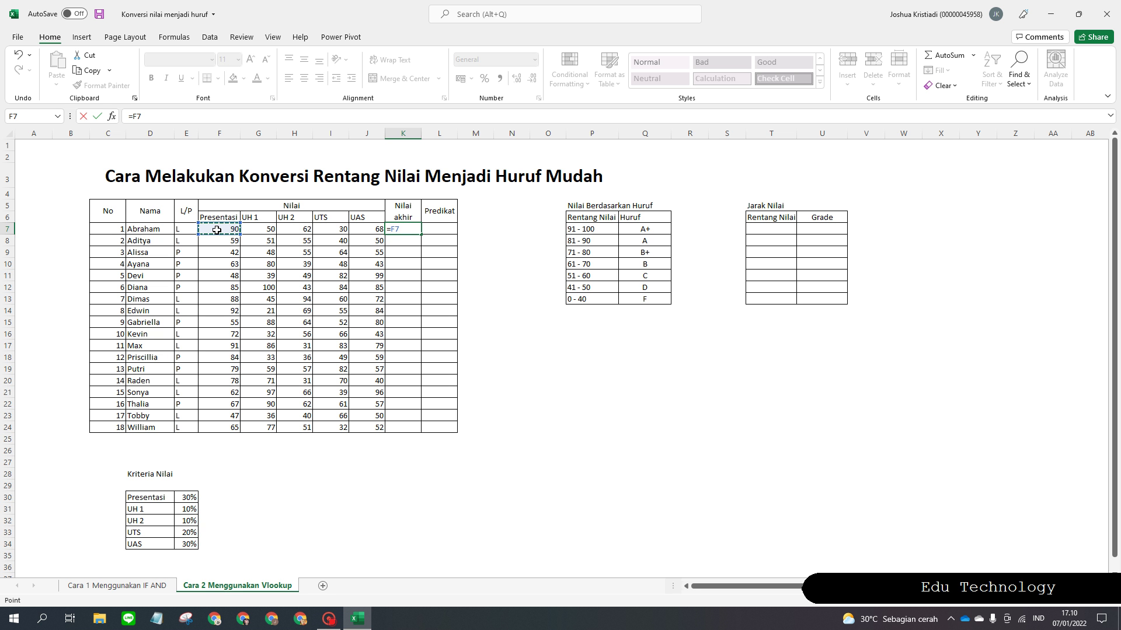
type("*")
left_click(183, 498)
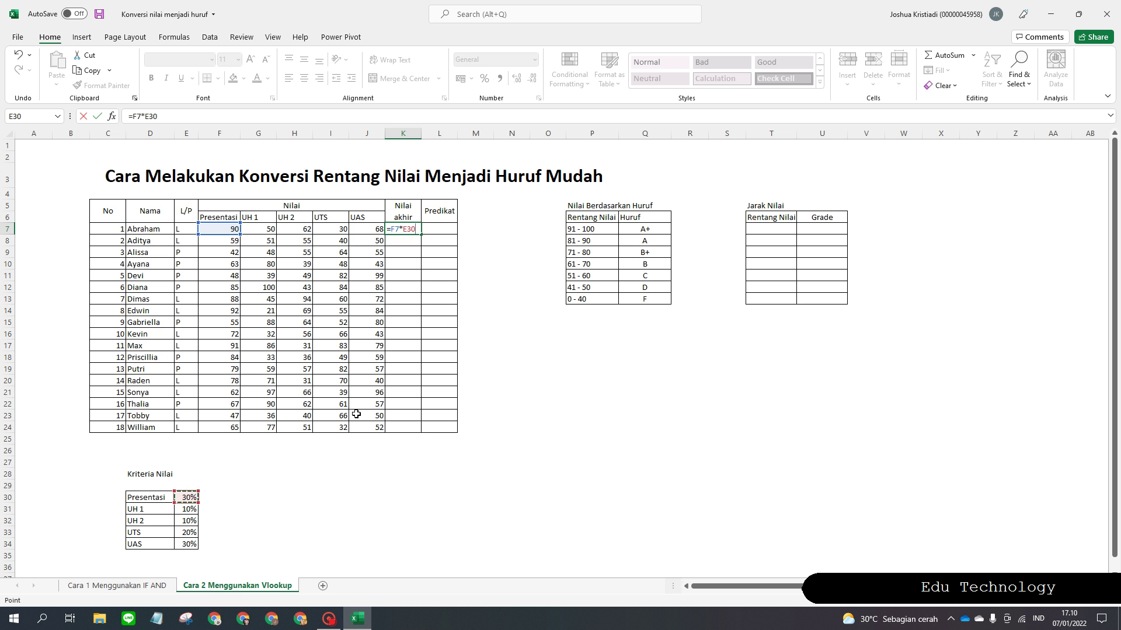
key("F4")
type("+")
left_click(258, 231)
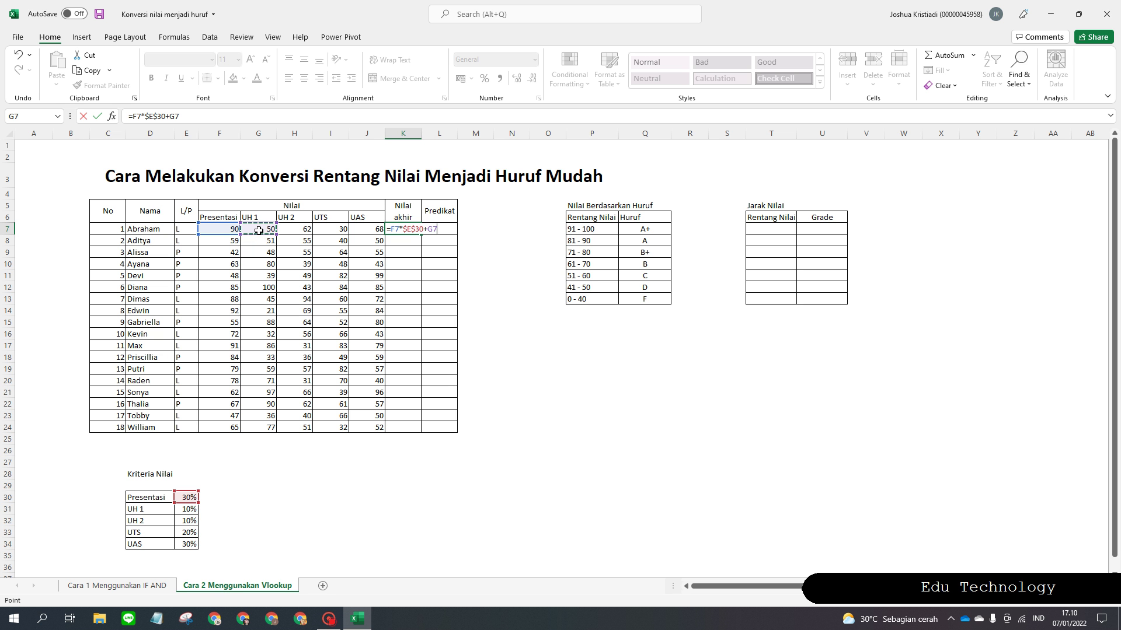
type("*")
left_click(192, 509)
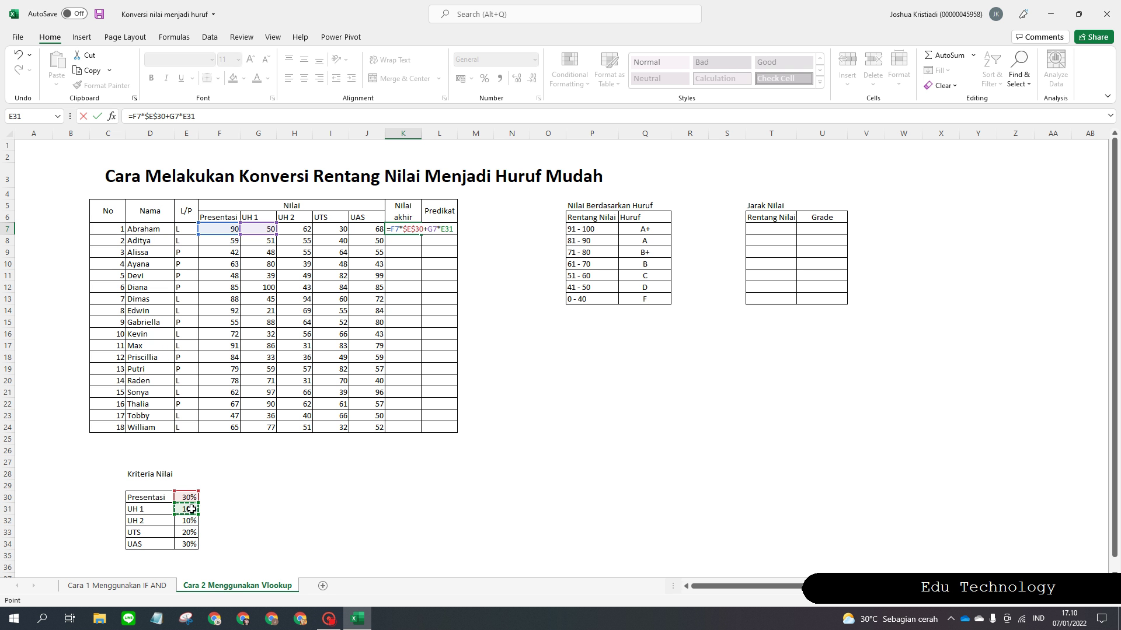
key("F4")
Step: Extend the K7 formula with the weighted UH 2 and UTS scores: +H7*$E$32+I7*$E$33
type("+")
left_click(300, 234)
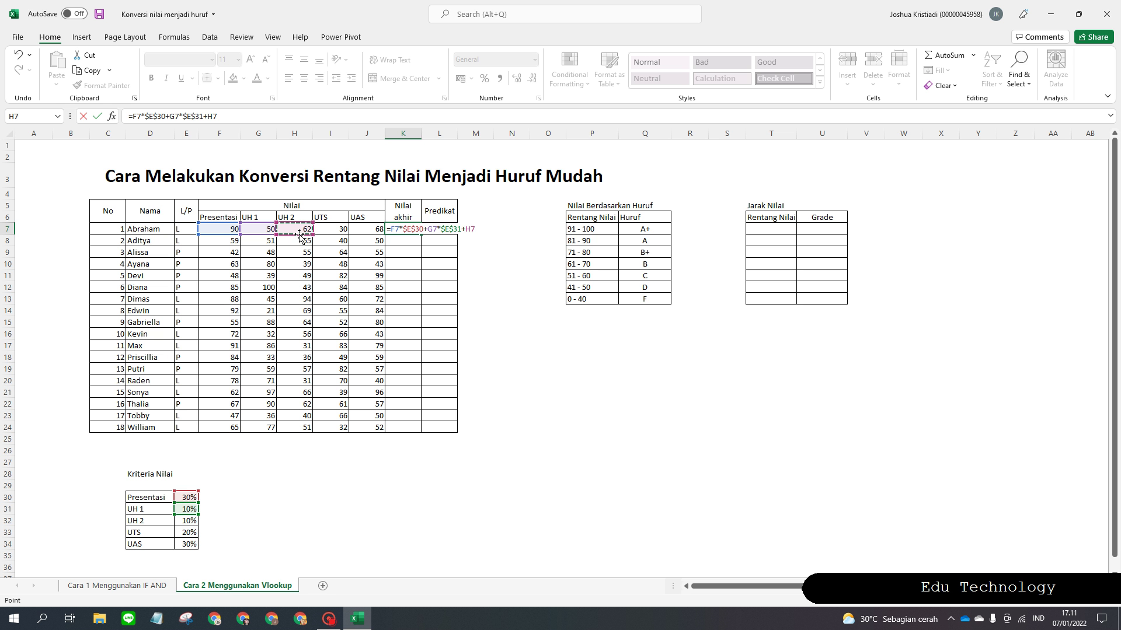
type("*")
left_click(185, 521)
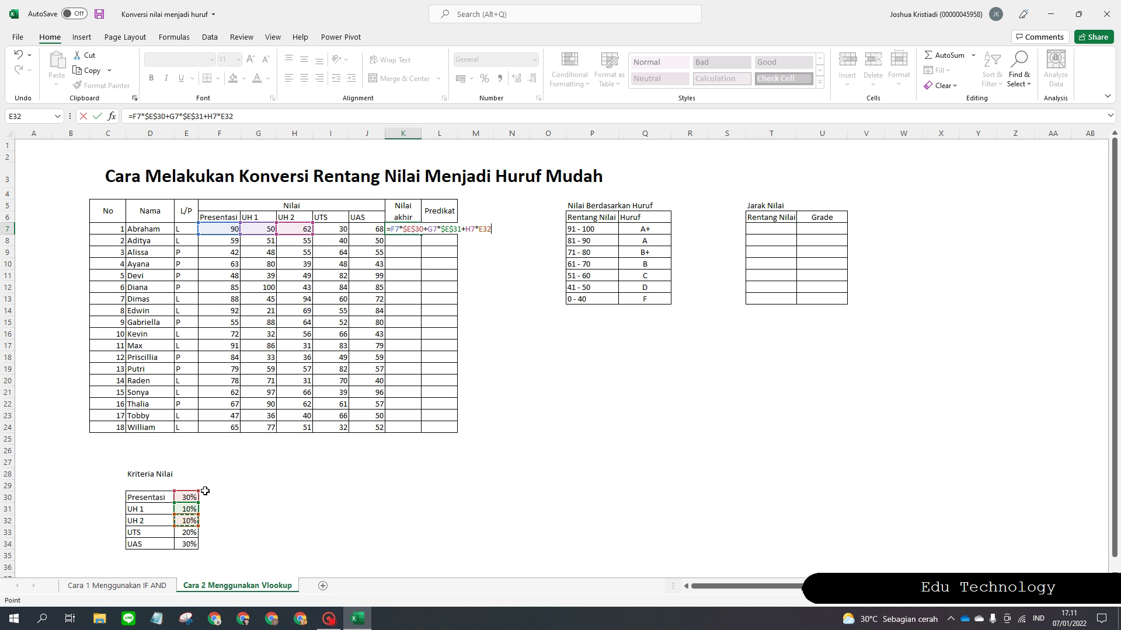
key("F4")
type("+")
left_click(328, 234)
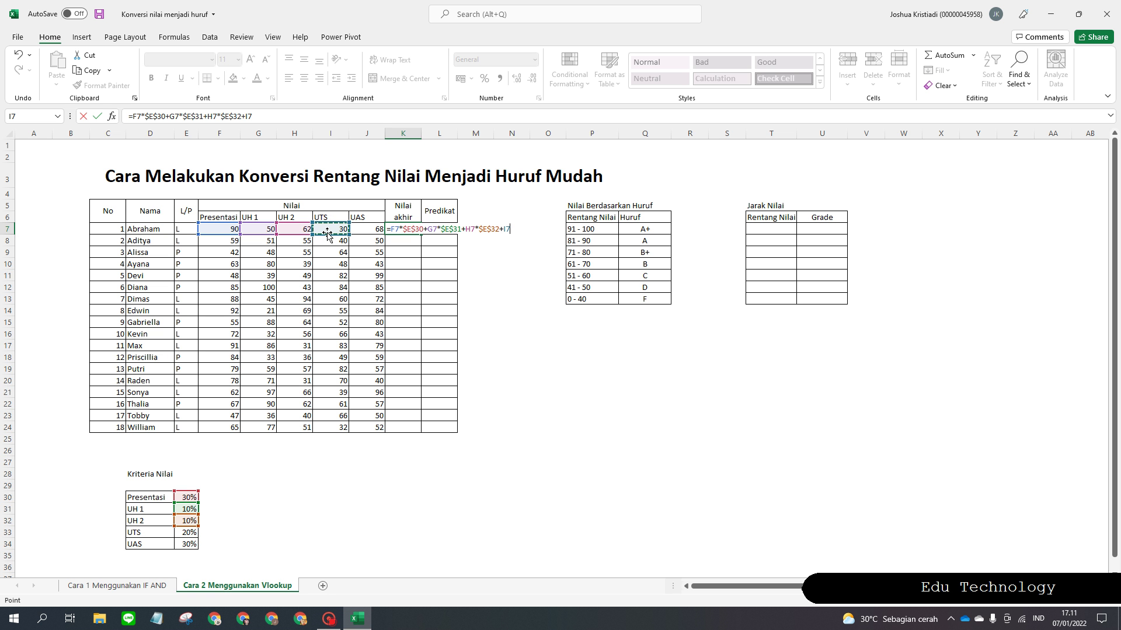
type("*")
left_click(186, 533)
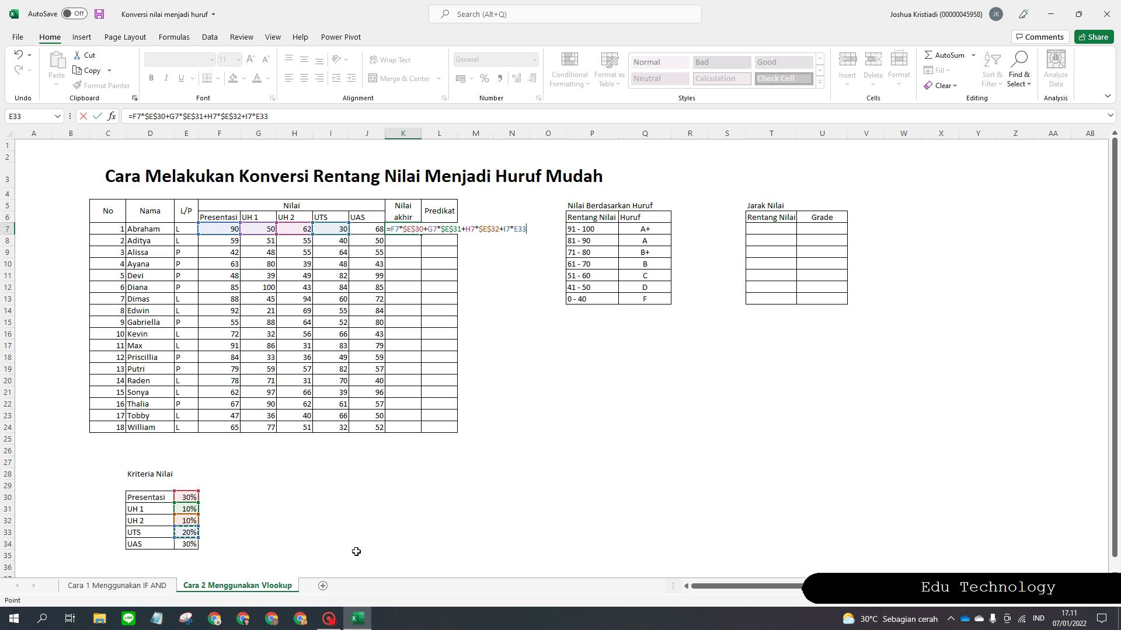
key("F4")
Step: Complete the K7 formula with the weighted UAS score, +J7*$E$34, and commit it
type("+")
left_click(375, 231)
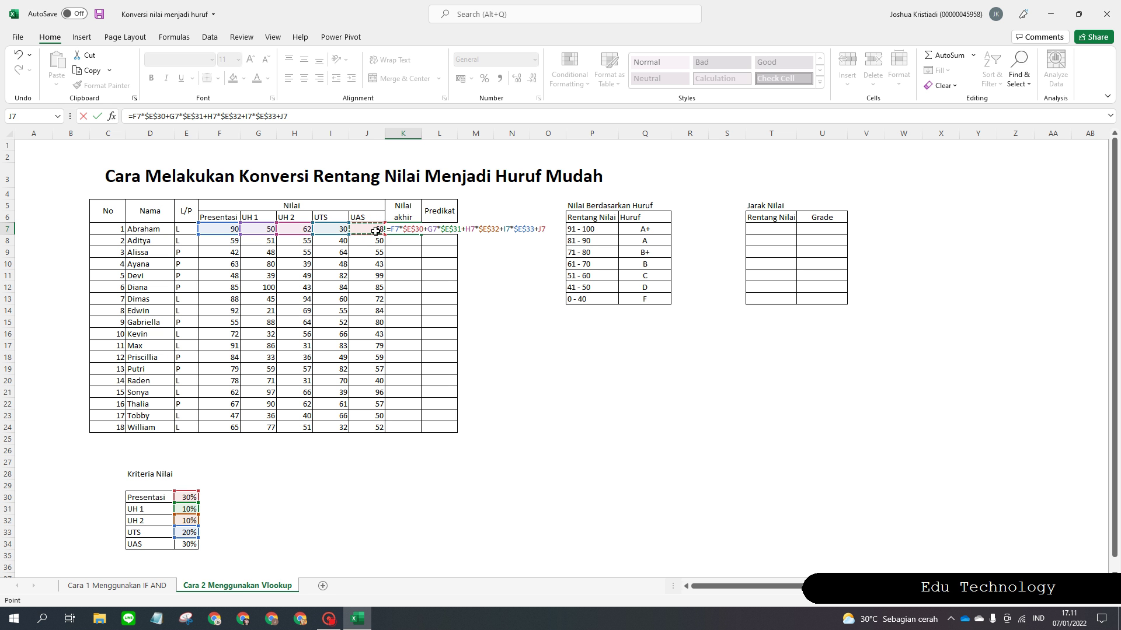
type("*")
left_click(184, 546)
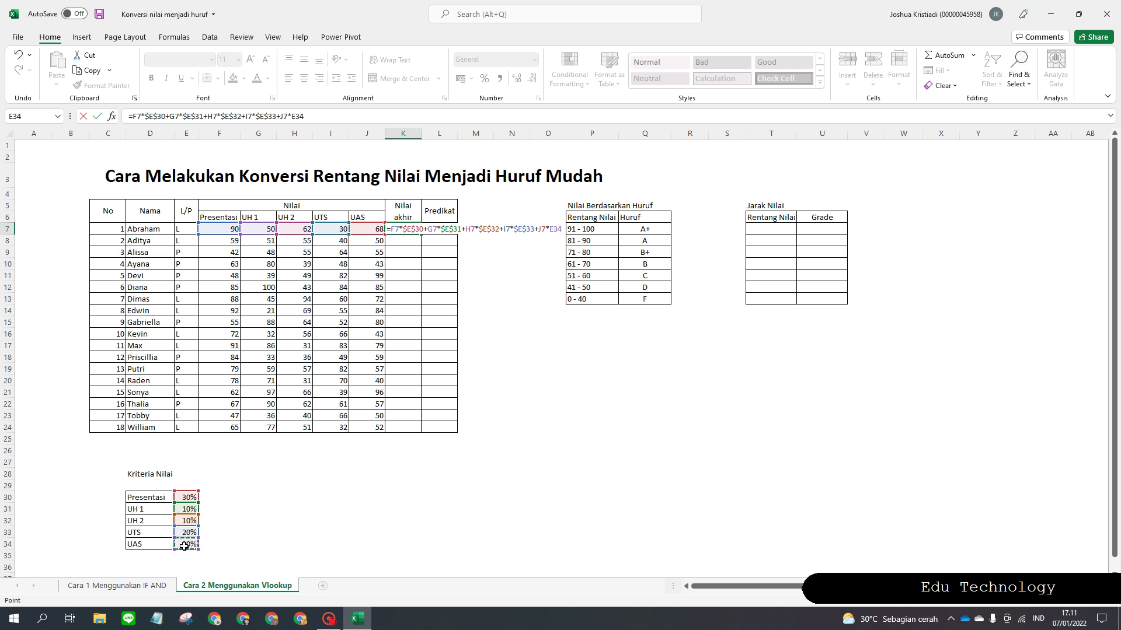
key("F4")
left_click(478, 435)
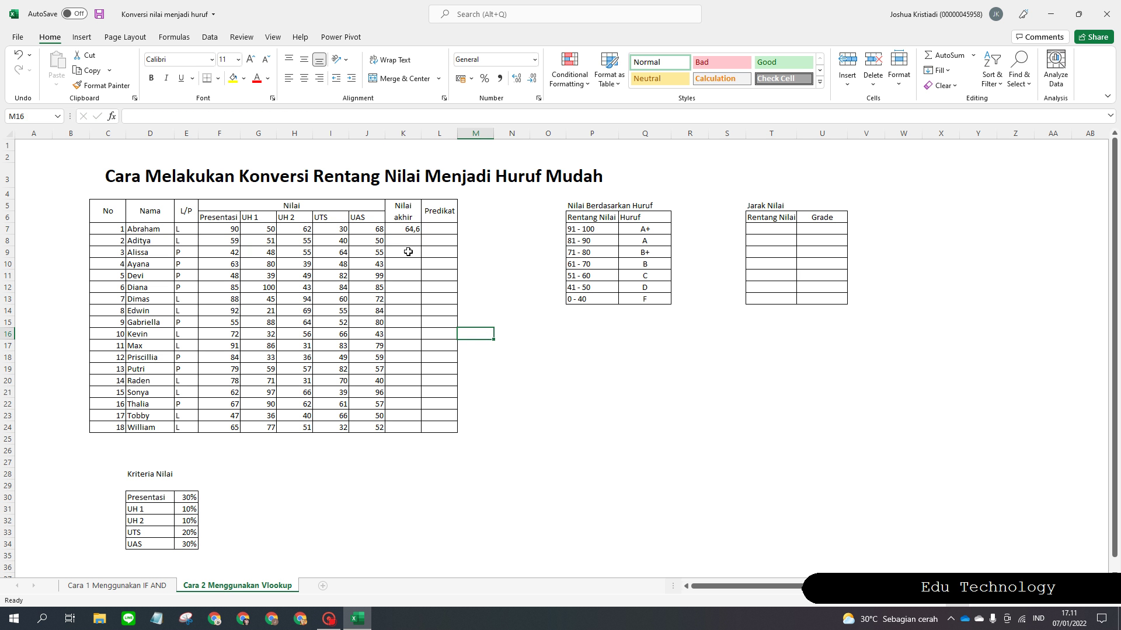
Step: Fill the K7 weighted-score formula down the Nilai akhir column to K24
left_click(405, 227)
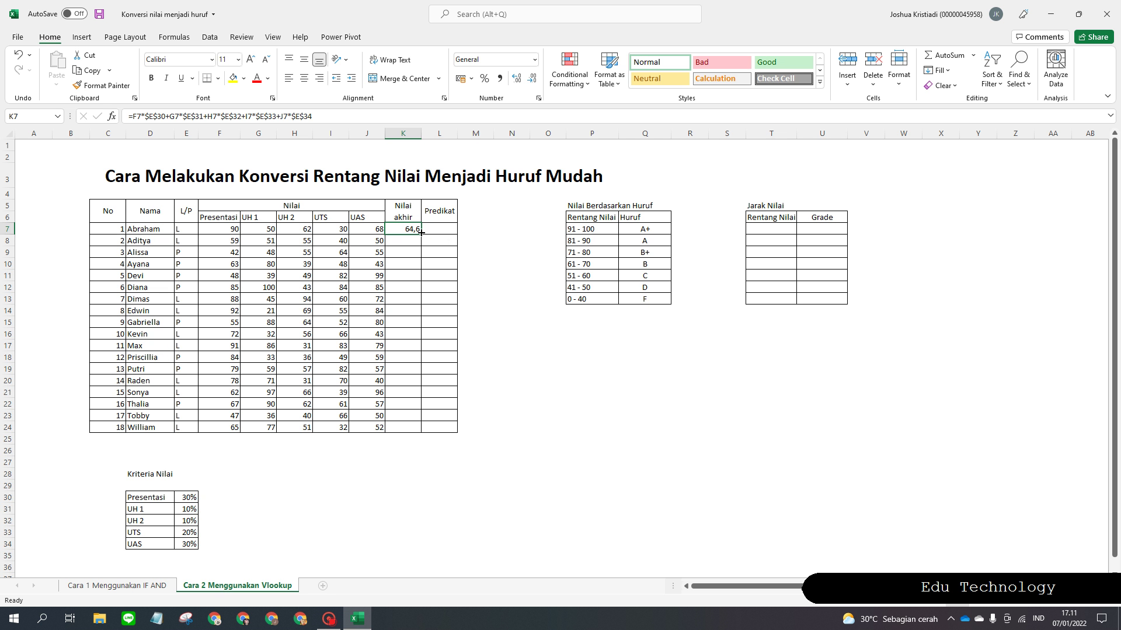
left_click_drag(421, 233, 404, 429)
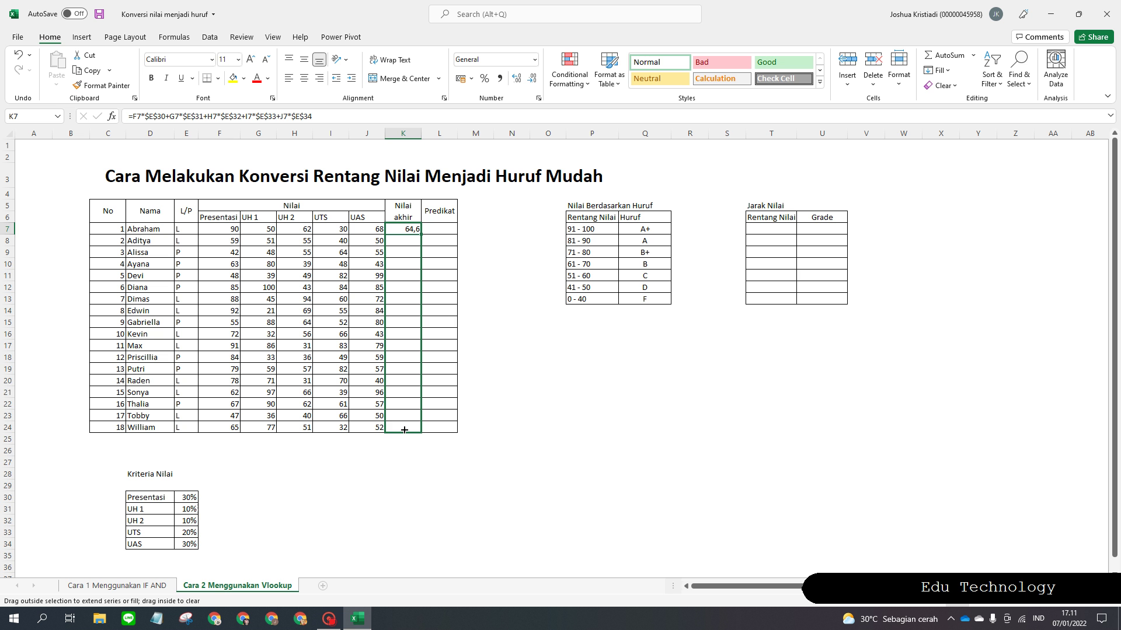
left_click_drag(404, 429, 407, 427)
left_click(572, 392)
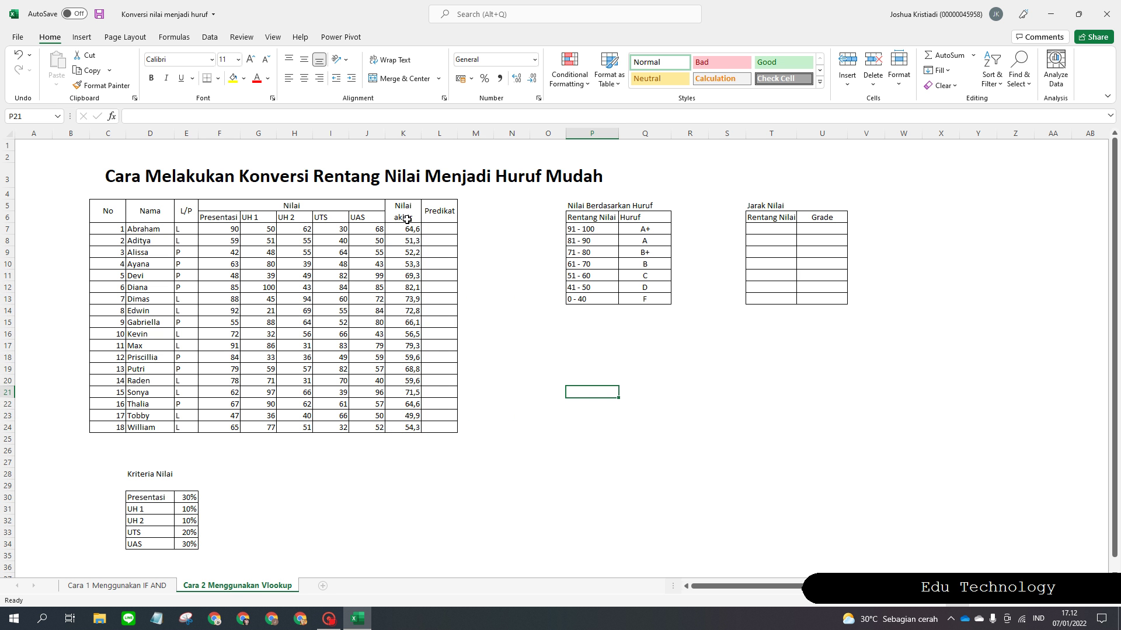
left_click_drag(410, 229, 411, 435)
left_click(438, 496)
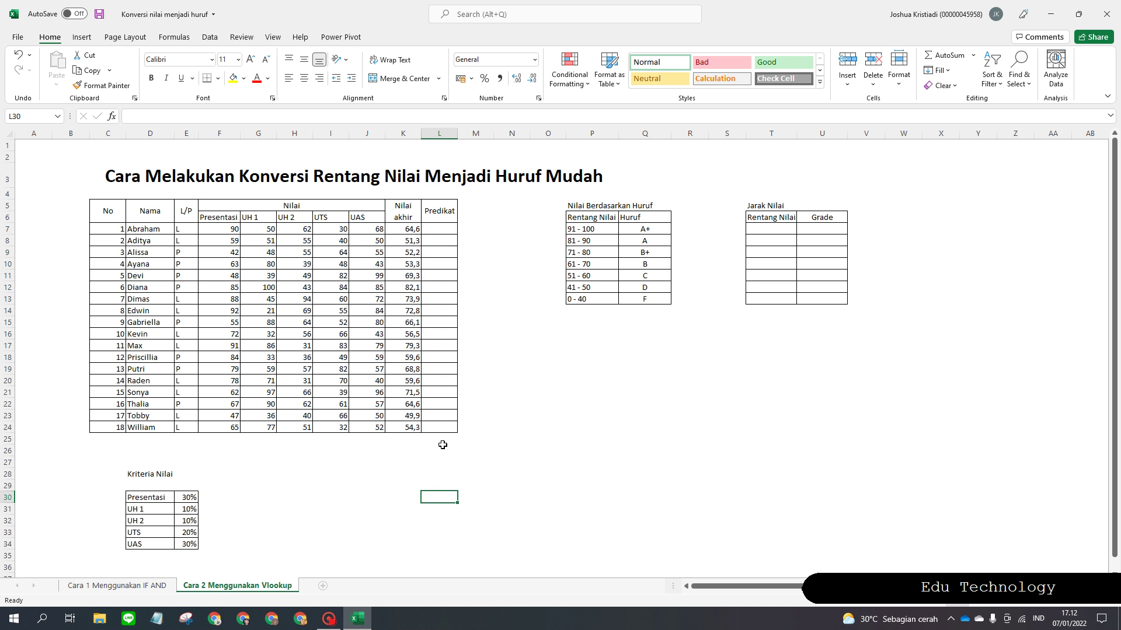
Step: Enter sample grades manually in the Predikat column: B in L7 and C in L8
double_click(442, 228)
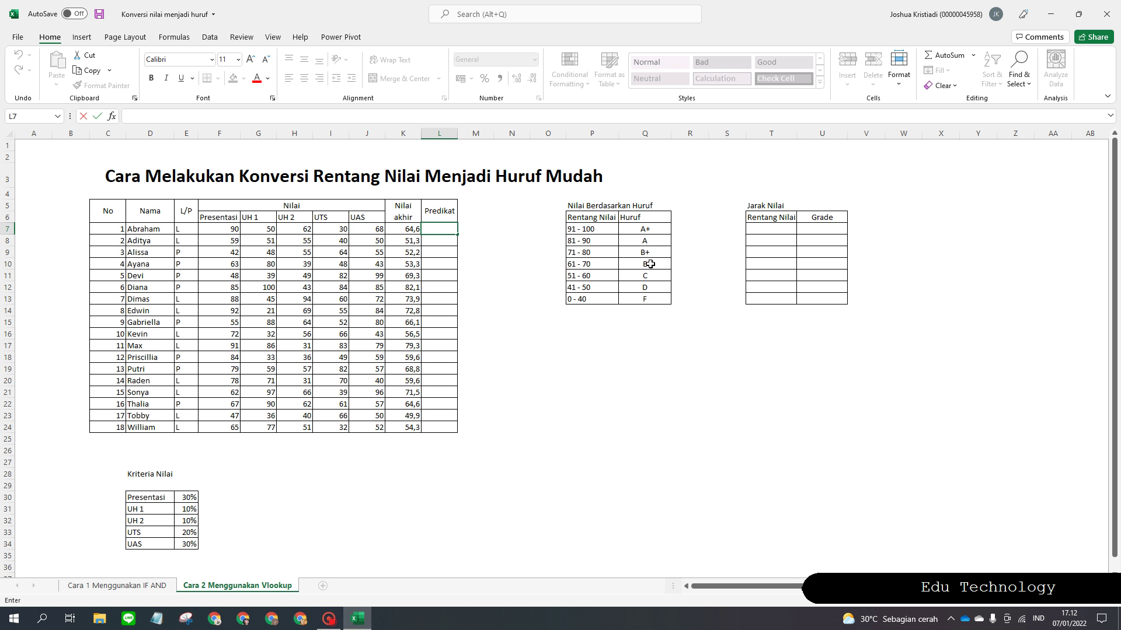
double_click(435, 240)
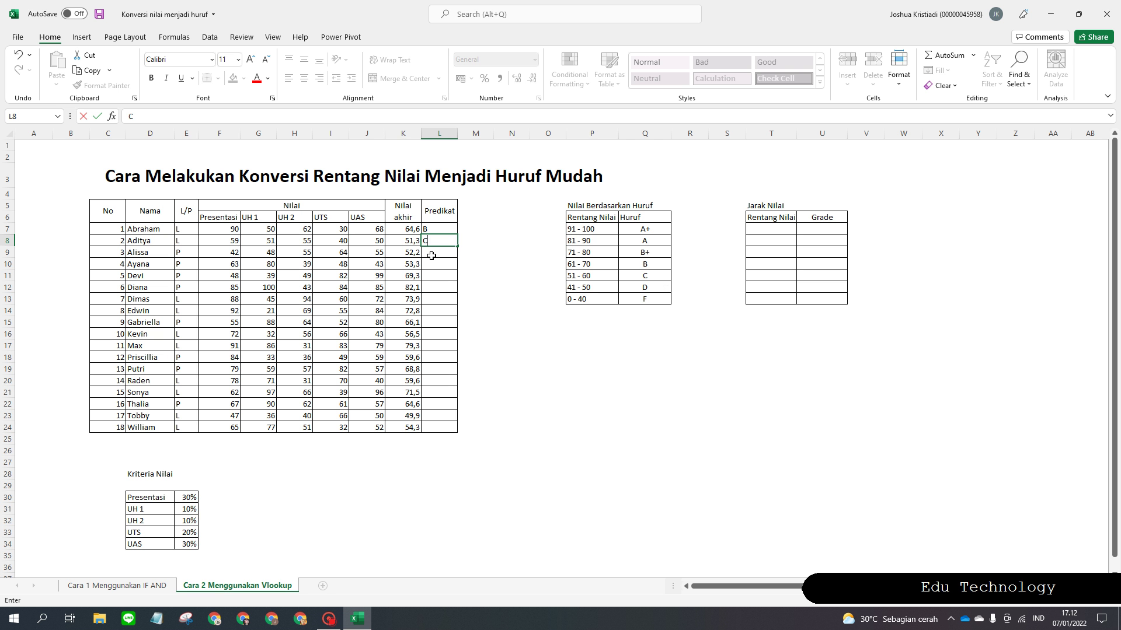
left_click(442, 301)
left_click(444, 360)
left_click(445, 426)
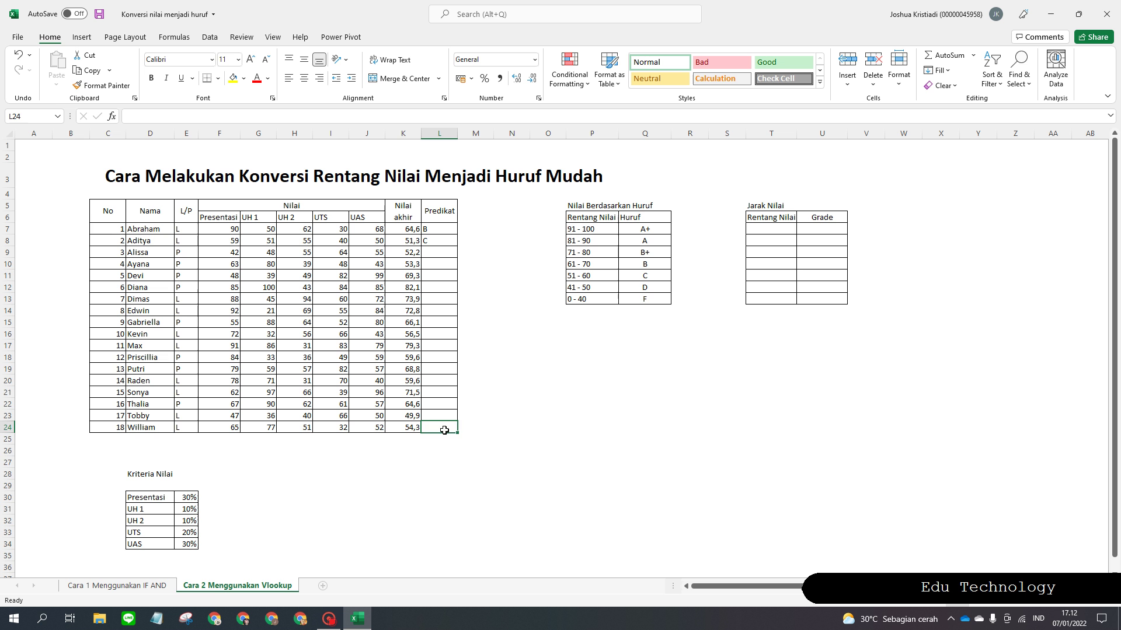
left_click(433, 253)
left_click(436, 241)
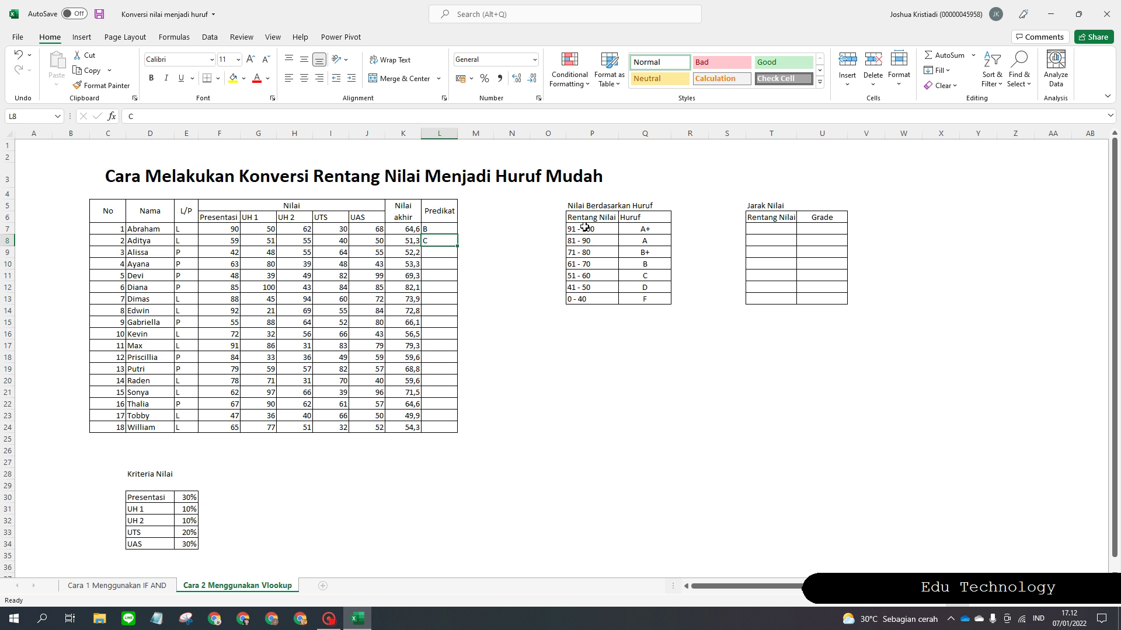
Step: Examine the score ranges and letter grades in the Nilai Berdasarkan Huruf table, P7:Q13
left_click_drag(564, 227, 648, 301)
left_click(591, 357)
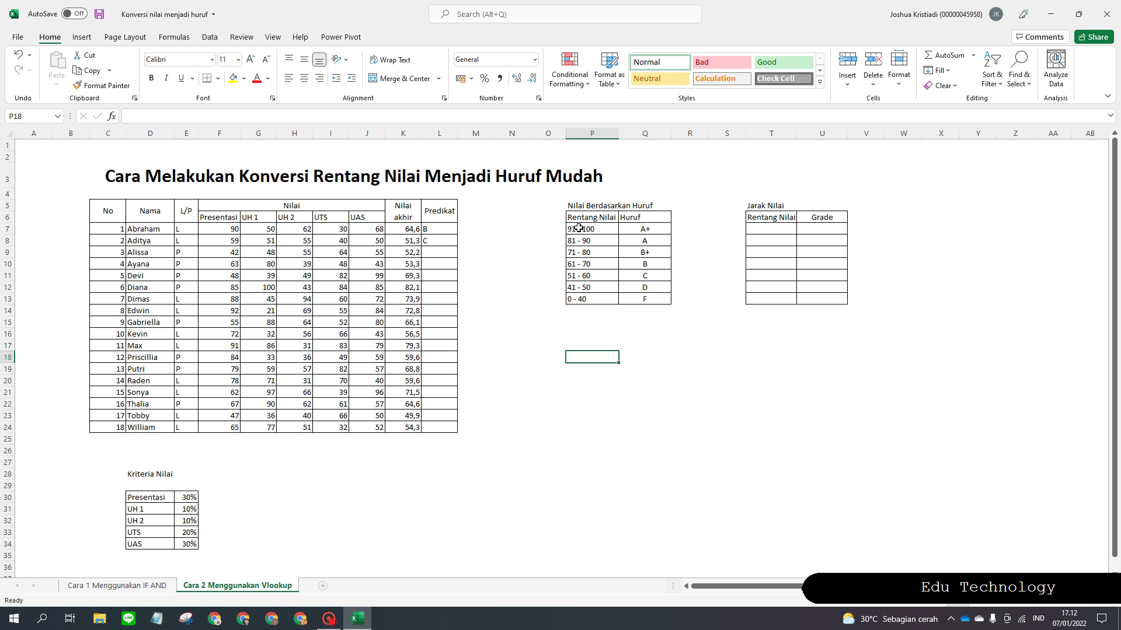
left_click_drag(580, 229, 653, 287)
left_click(638, 351)
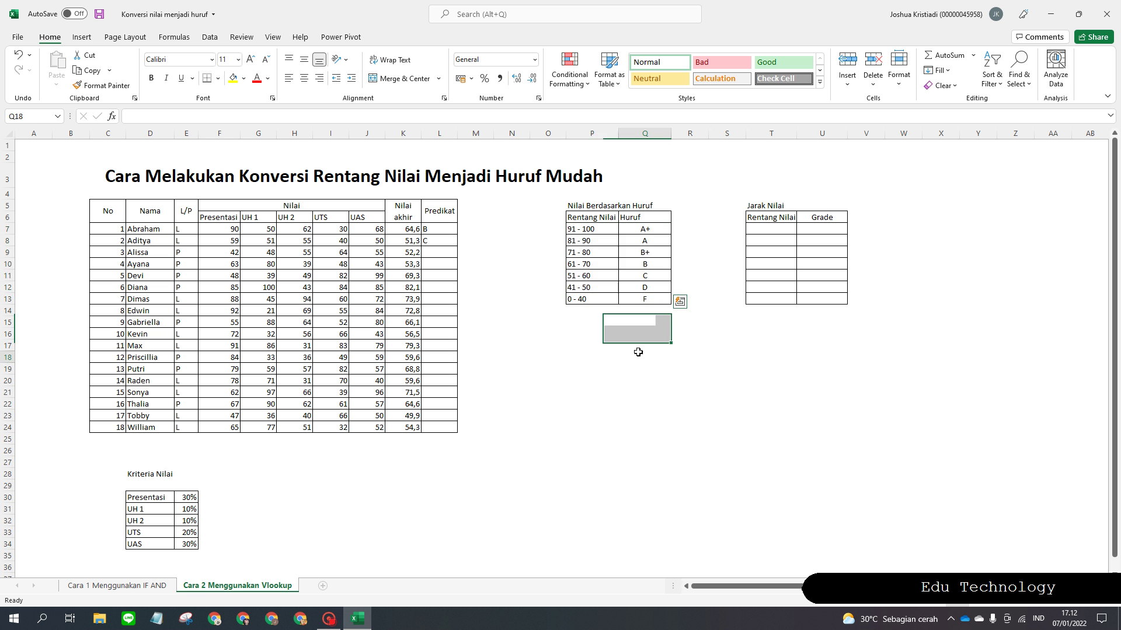
Step: Clear the manually entered grades from L8 and L7 in the Predikat column
left_click(462, 241)
left_click(439, 241)
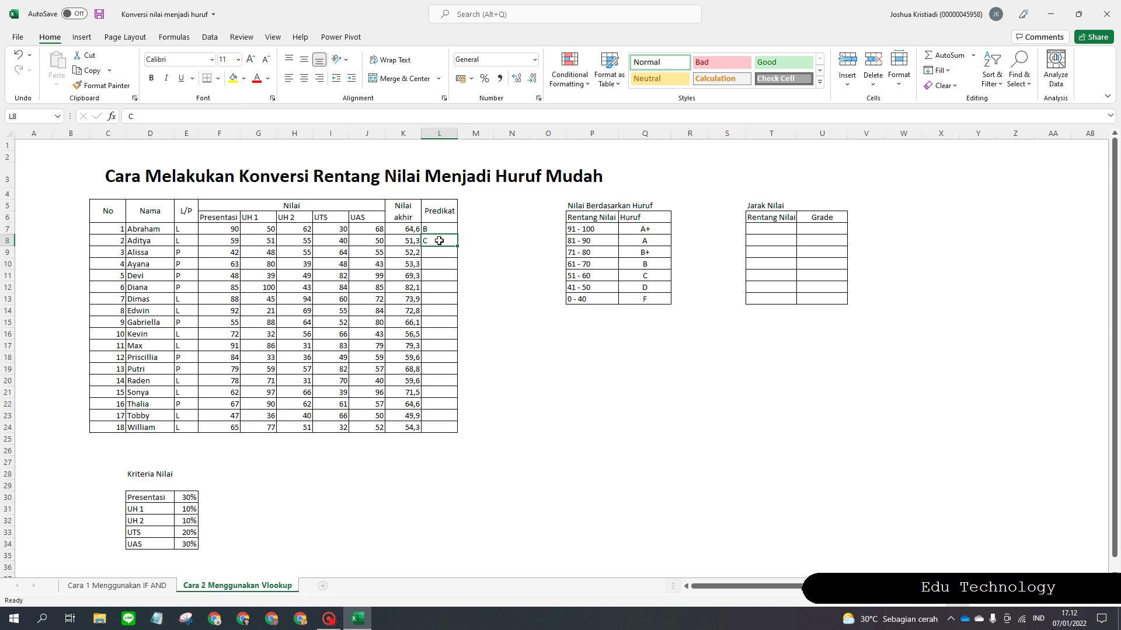
key("BackSpace")
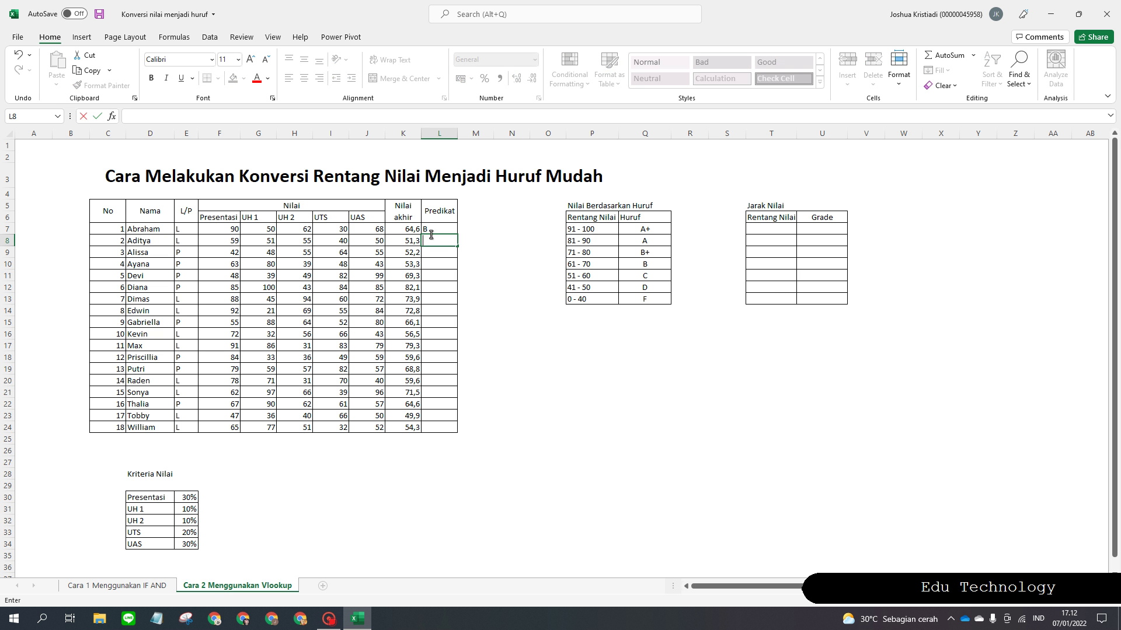
left_click(440, 226)
key("BackSpace")
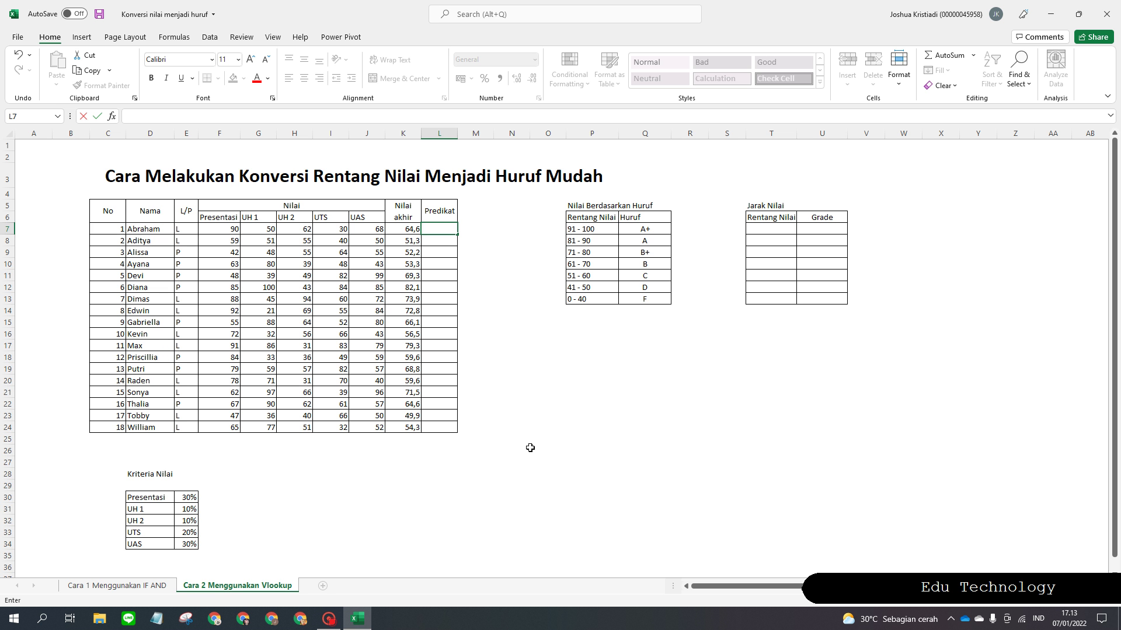
Step: Fill the first row of the Jarak Nilai table with Rentang Nilai 0 in T7 and Grade F in U7
left_click(779, 230)
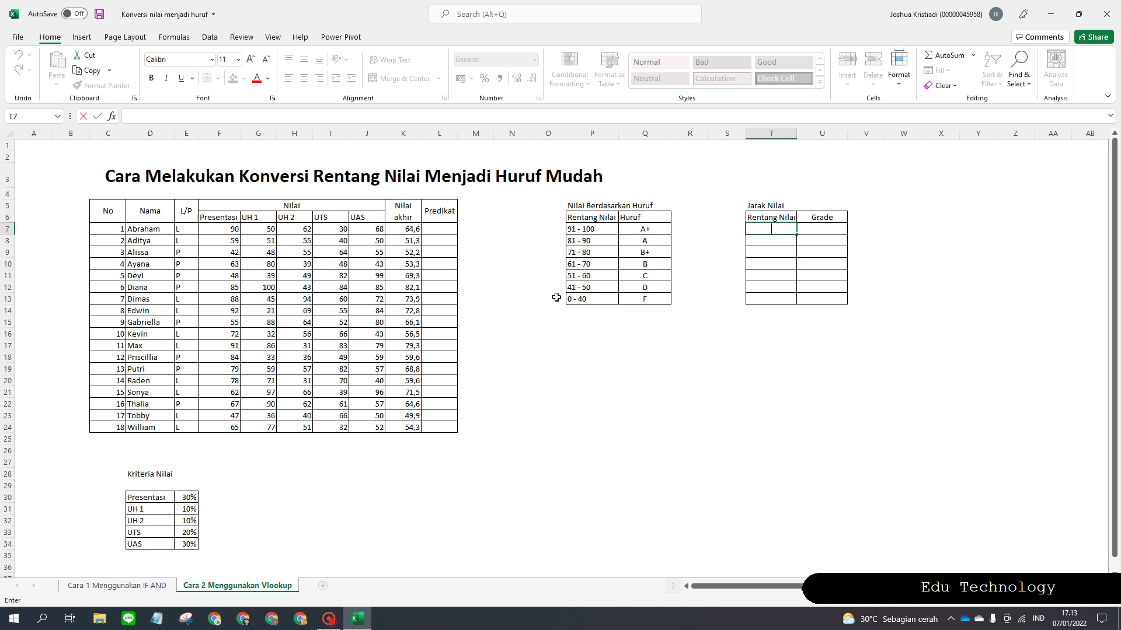
type("0")
key("Tab")
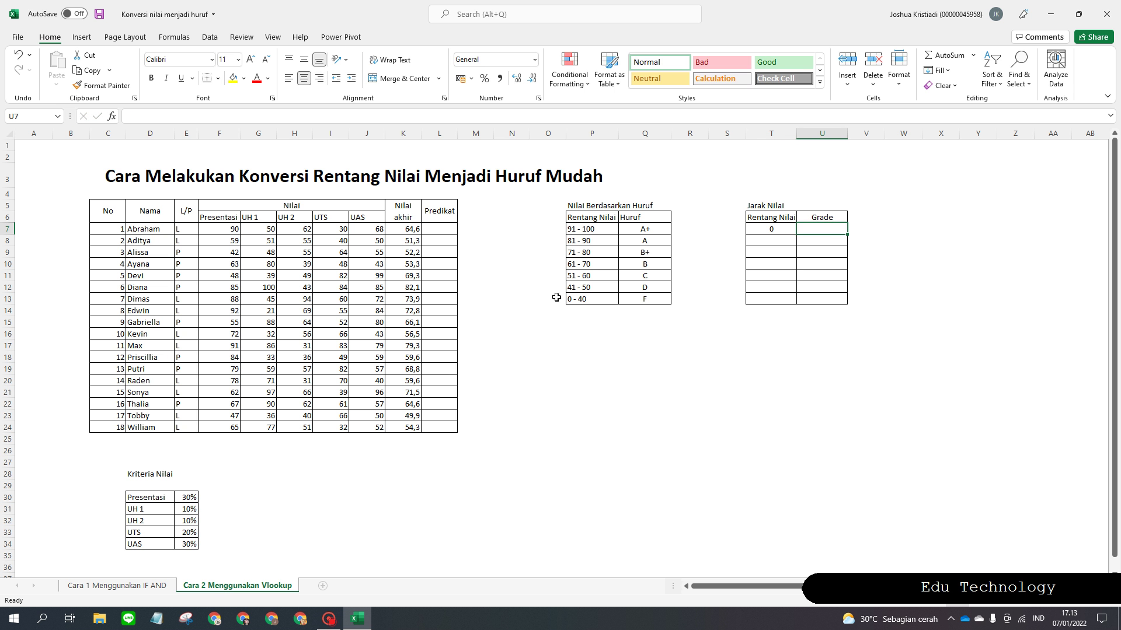
type("F")
key("Return")
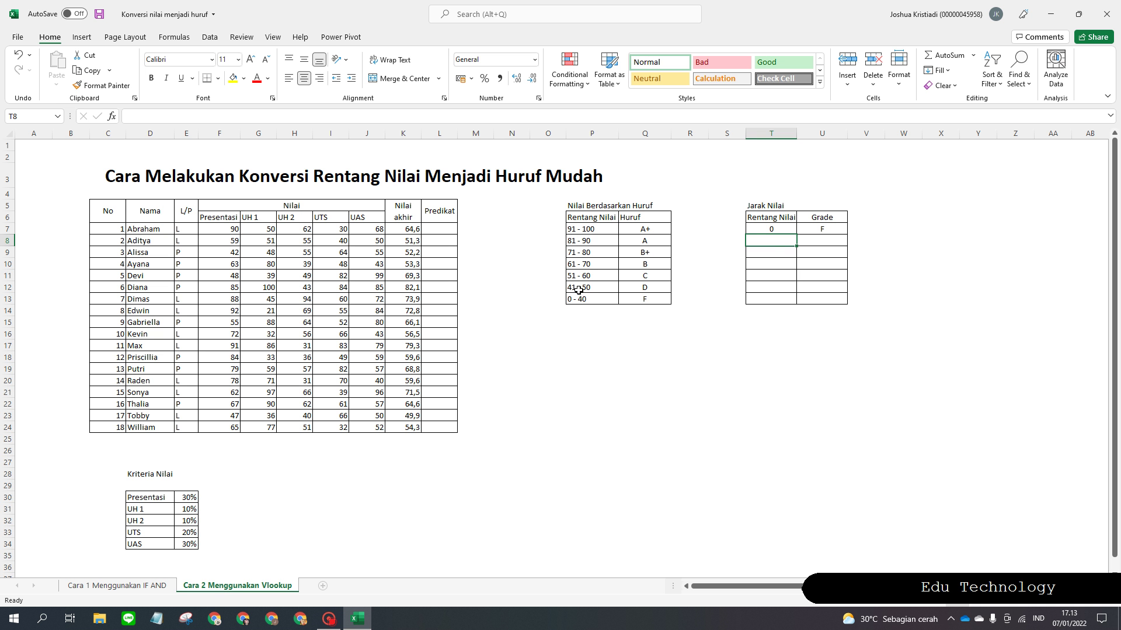
Step: Fill the second Jarak Nilai row with Rentang Nilai 41 in T8 and Grade D in U8
type("41")
key("Return")
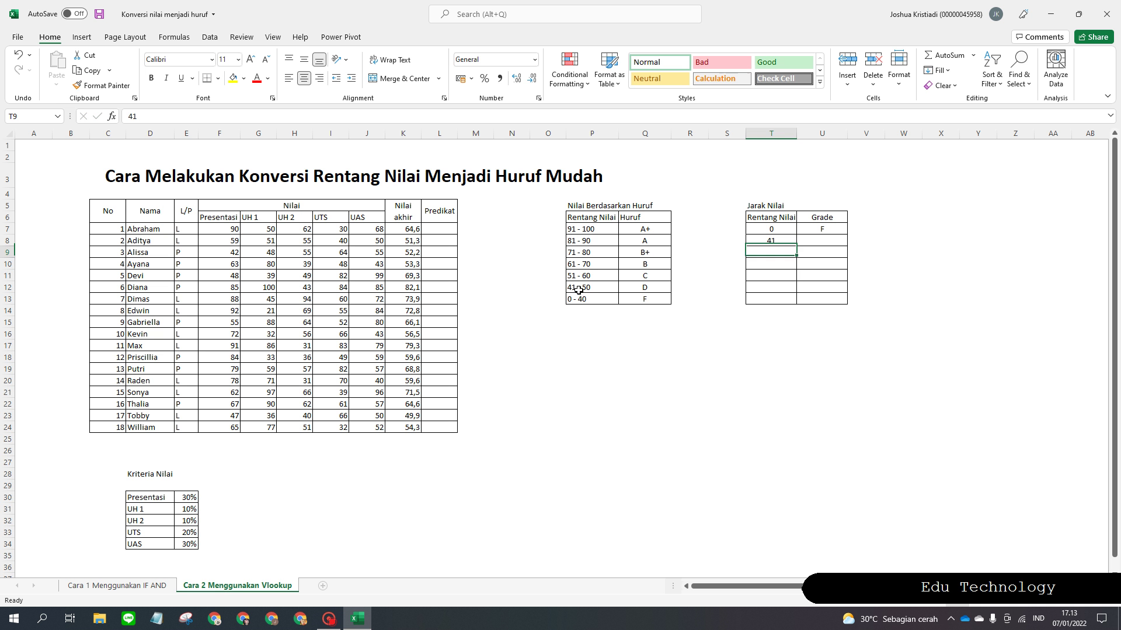
key("Right")
key("Up")
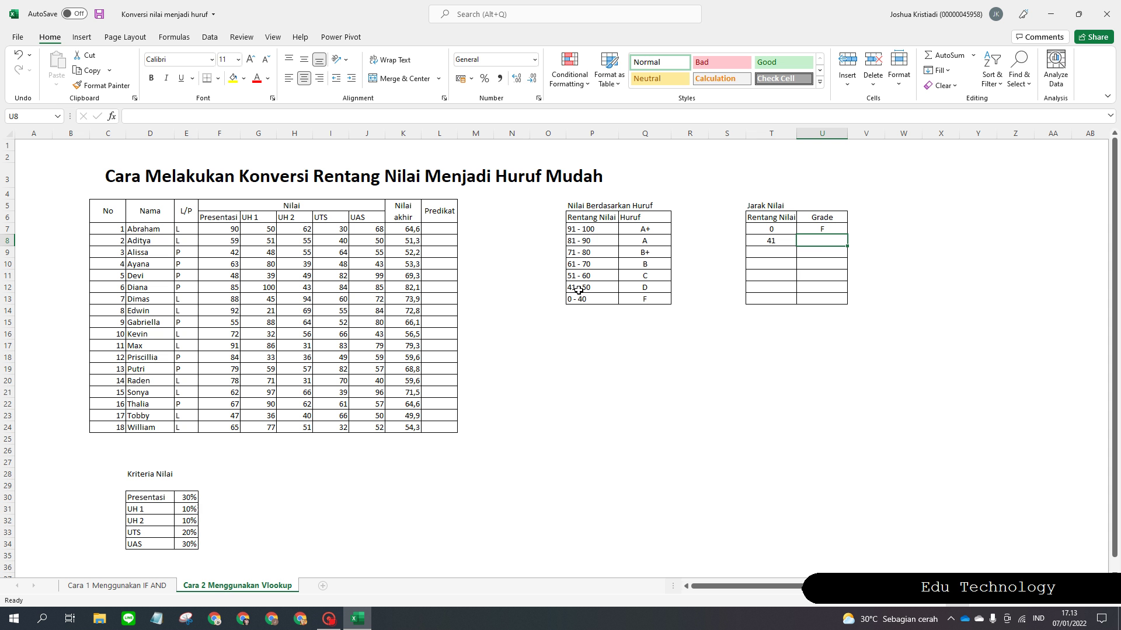
type("D")
key("Return")
Step: Fill the third Jarak Nilai row with Rentang Nilai 51 in T9 and Grade C in U9
key("Left")
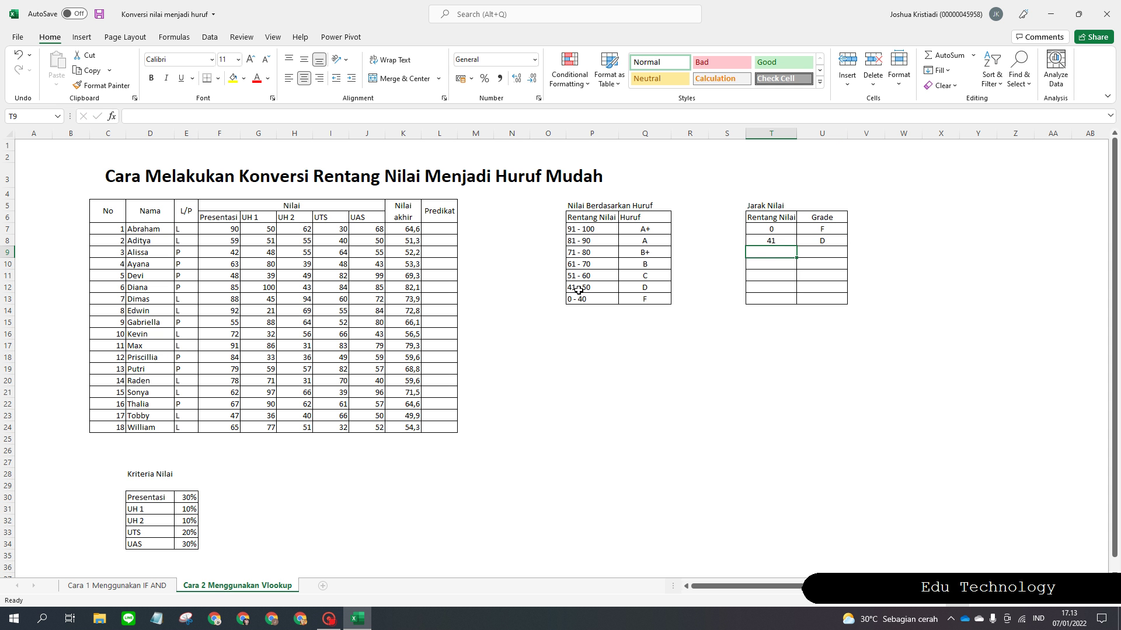
type("51")
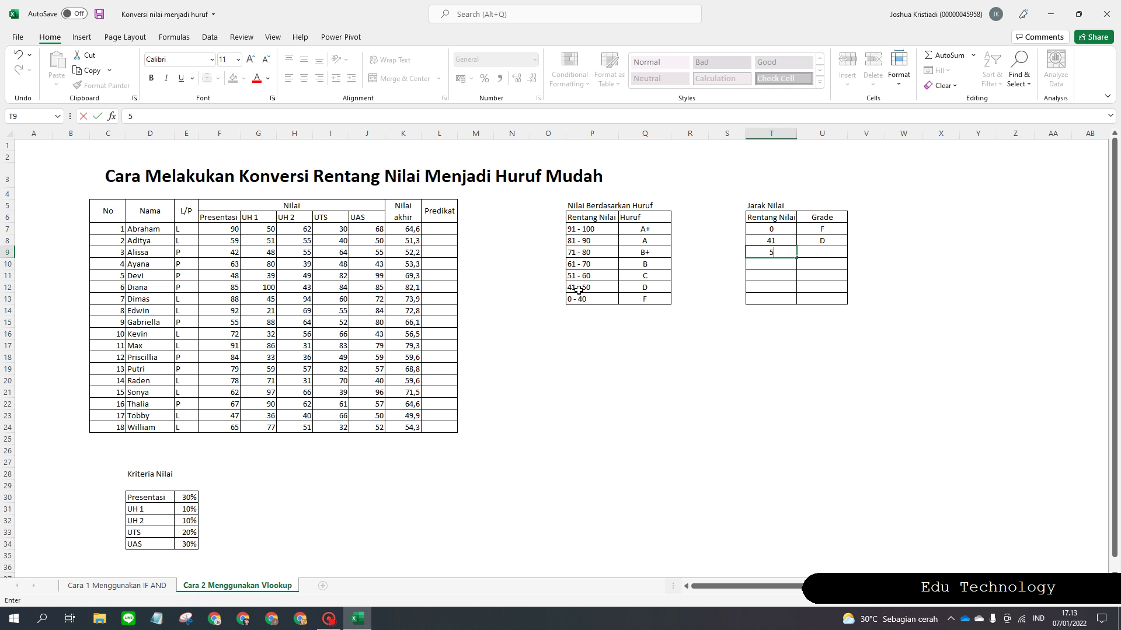
key("Tab")
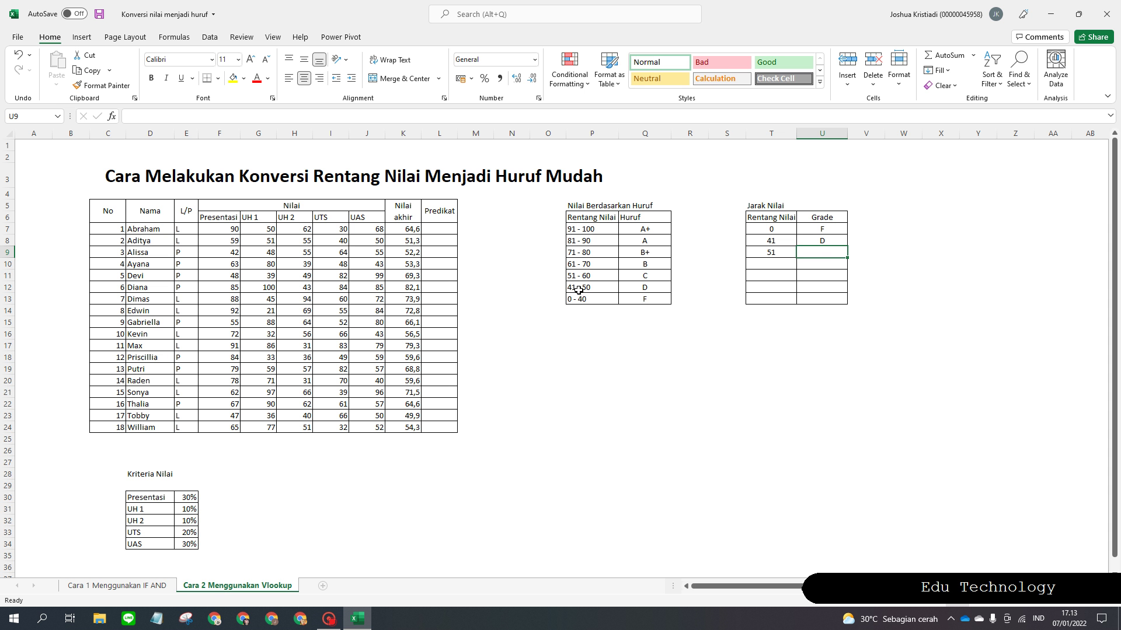
type("C")
key("Return")
Step: Fill the fourth Jarak Nilai row with Rentang Nilai 61 in T10 and Grade B in U10
key("Left")
type("61")
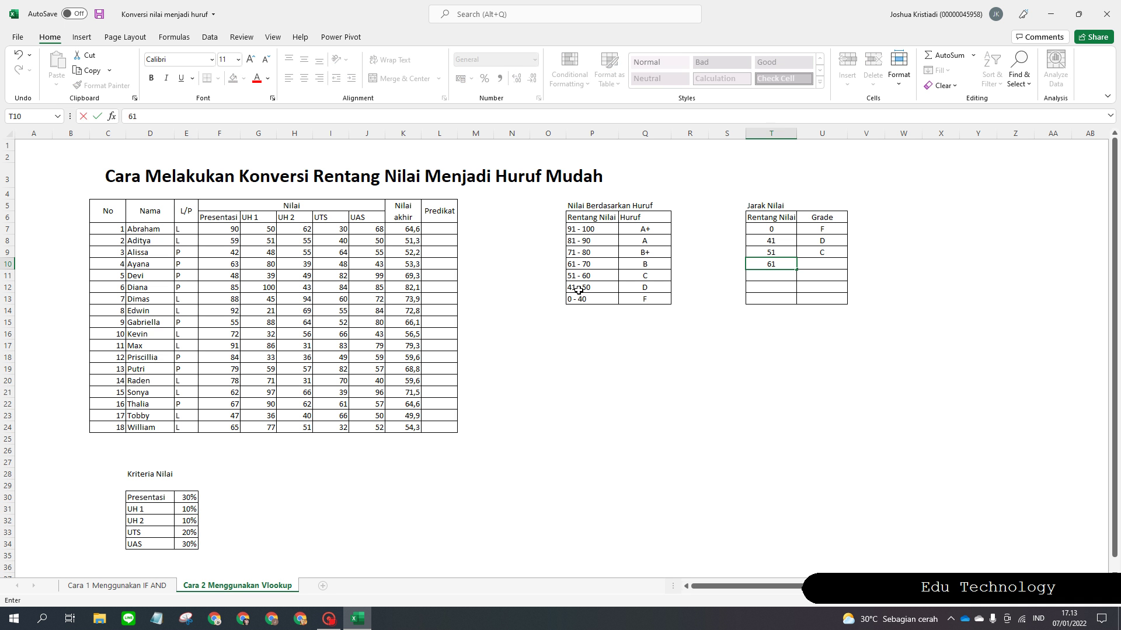
key("Tab")
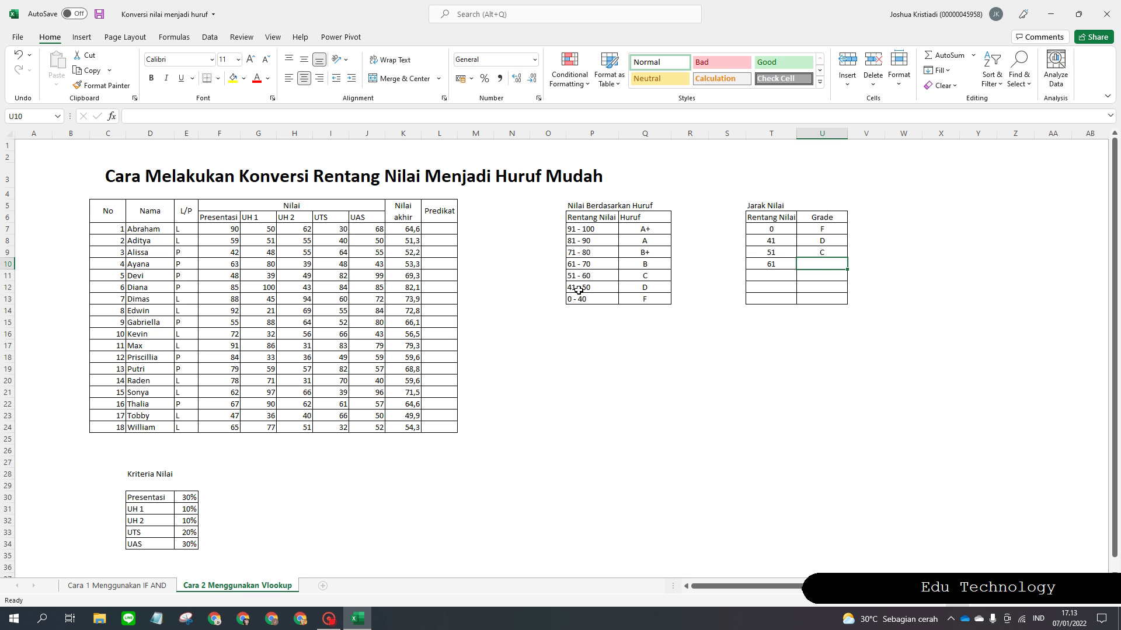
type("B")
key("Return")
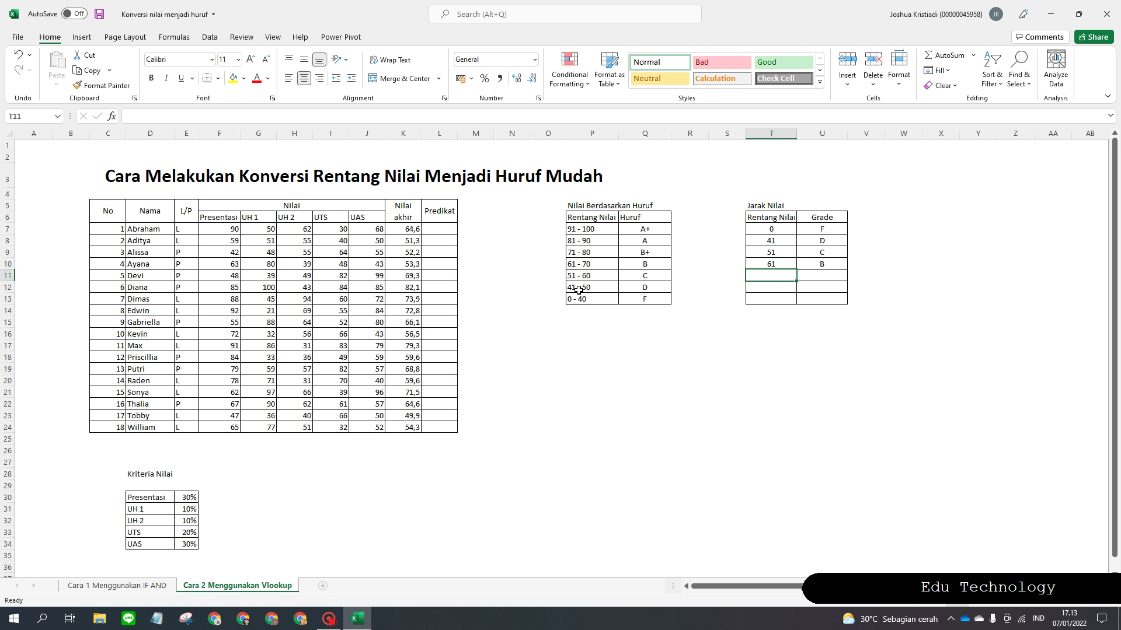
Step: Fill the fifth Jarak Nilai row with Rentang Nilai 71 in T11 and Grade B+ in U11
type("71")
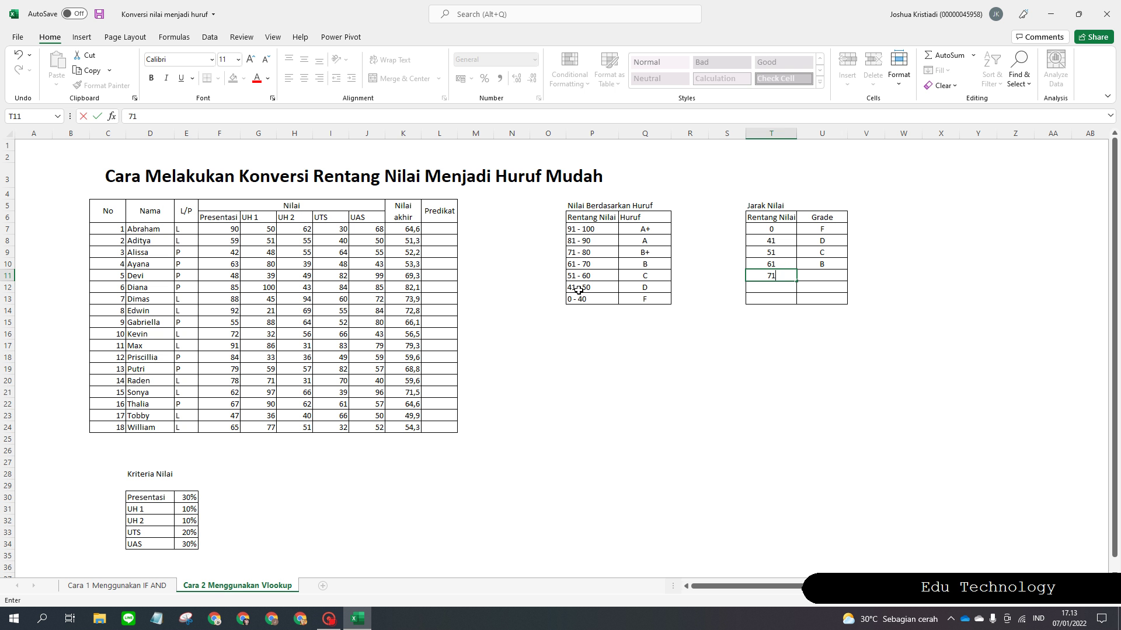
key("Tab")
type("B")
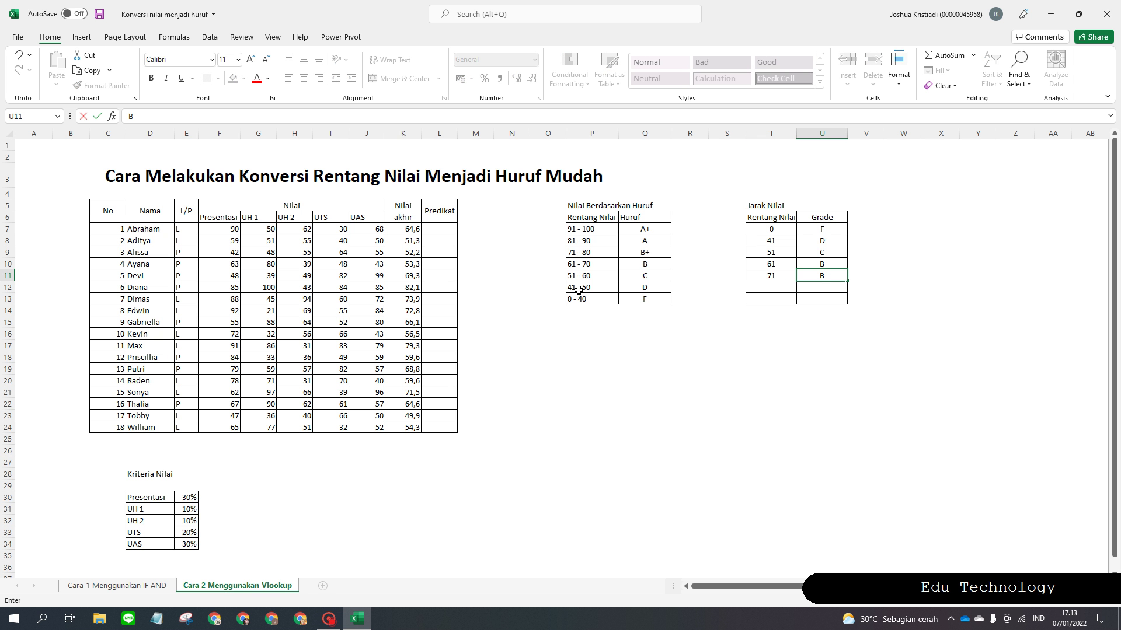
type("+")
key("Return")
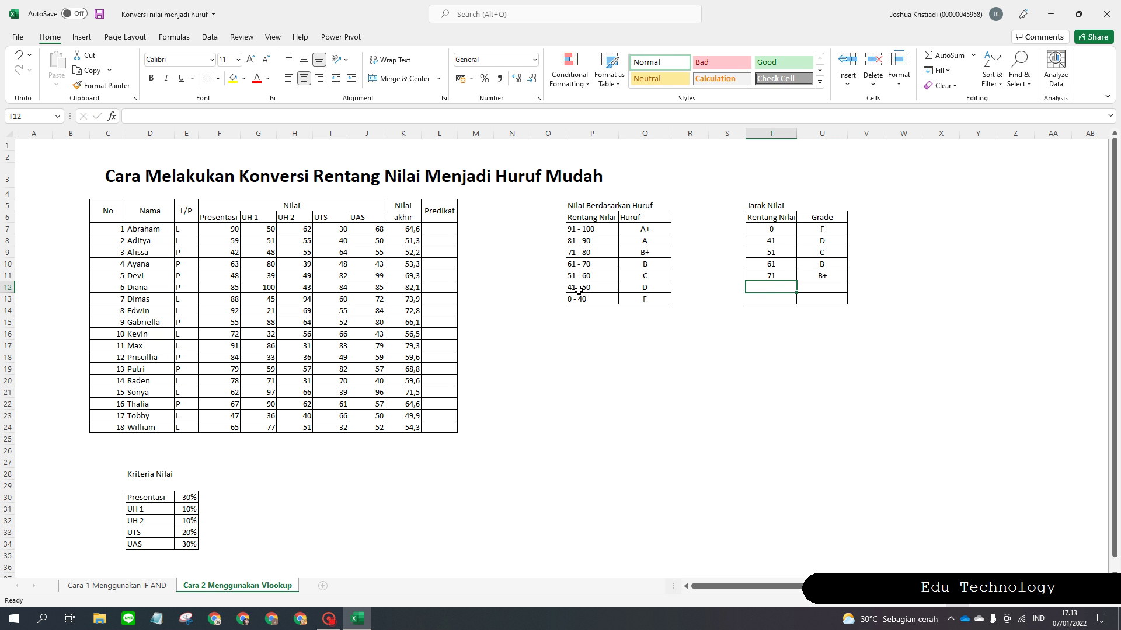
Step: Fill the sixth Jarak Nilai row with Rentang Nilai 81 in T12 and Grade A in U12
type("81")
key("Tab")
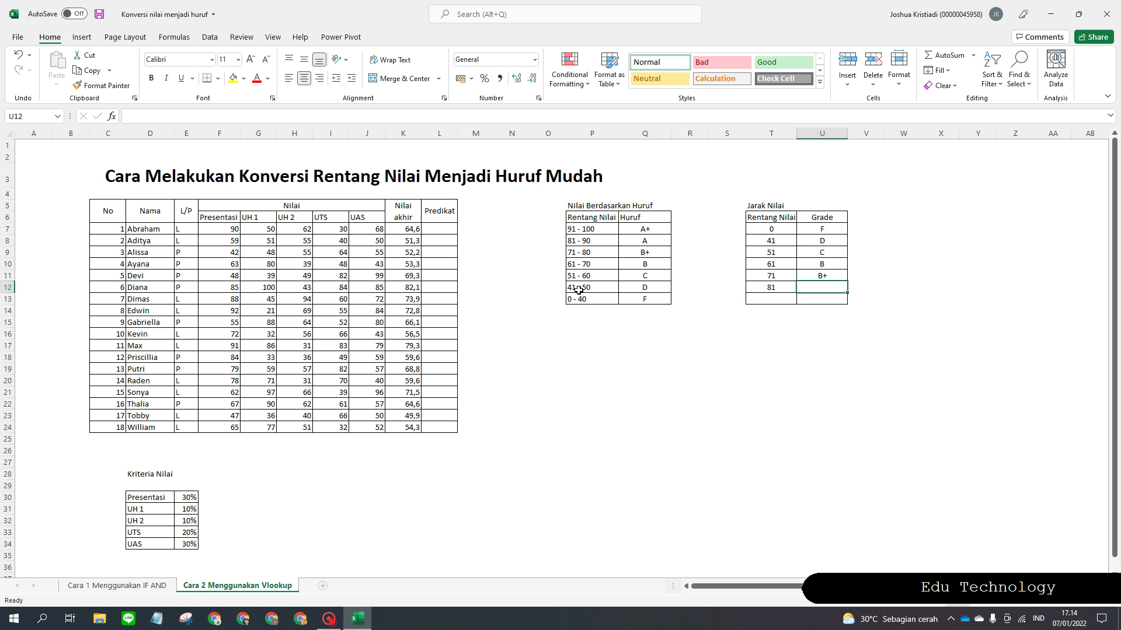
type("A")
key("Return")
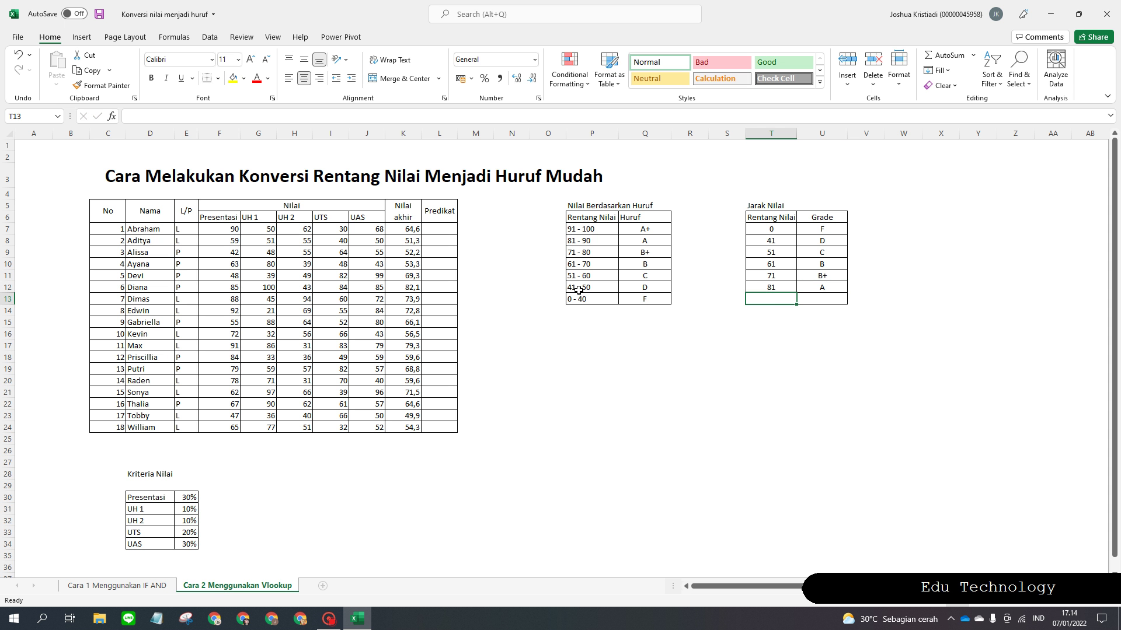
Step: Complete the Jarak Nilai table with Rentang Nilai 91 in T13 and Grade A+ in U13
type("91")
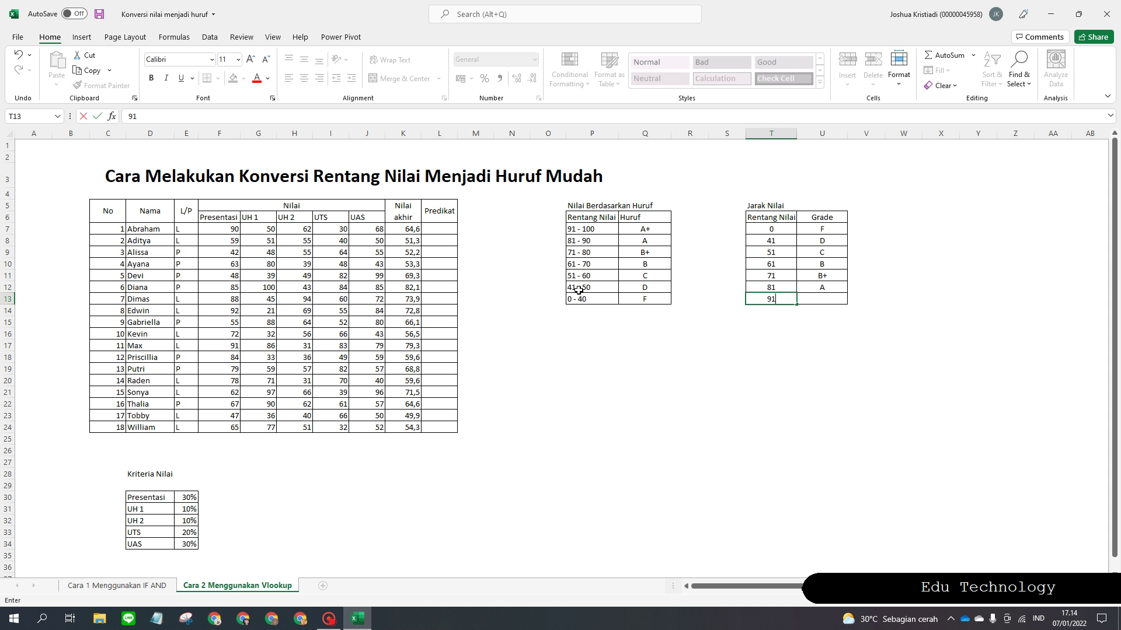
key("Tab")
type("A+")
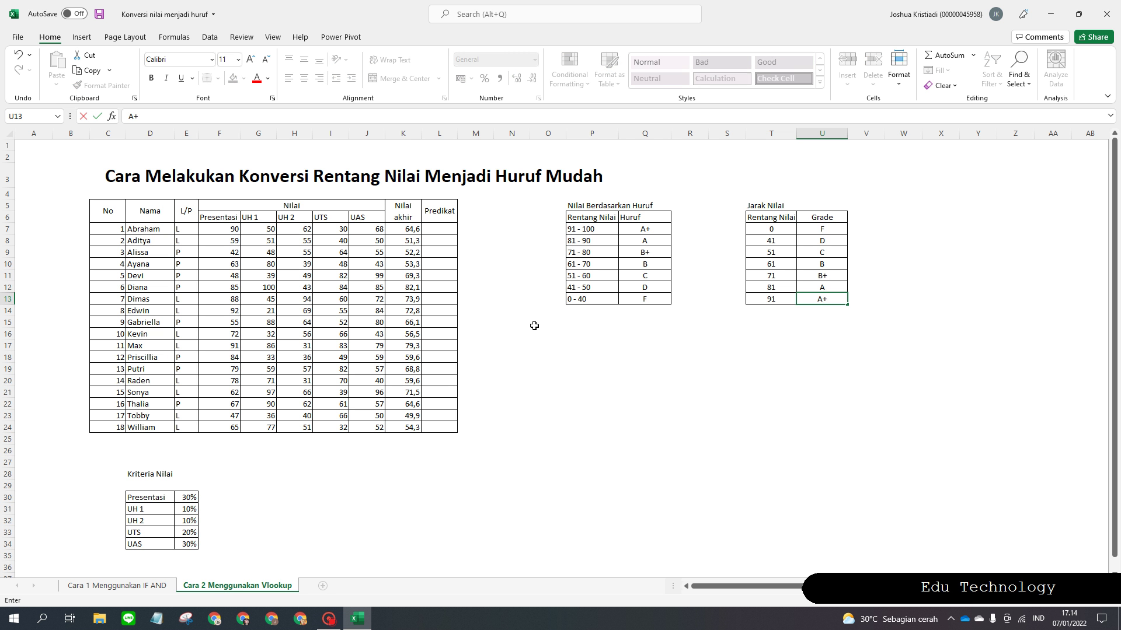
key("Return")
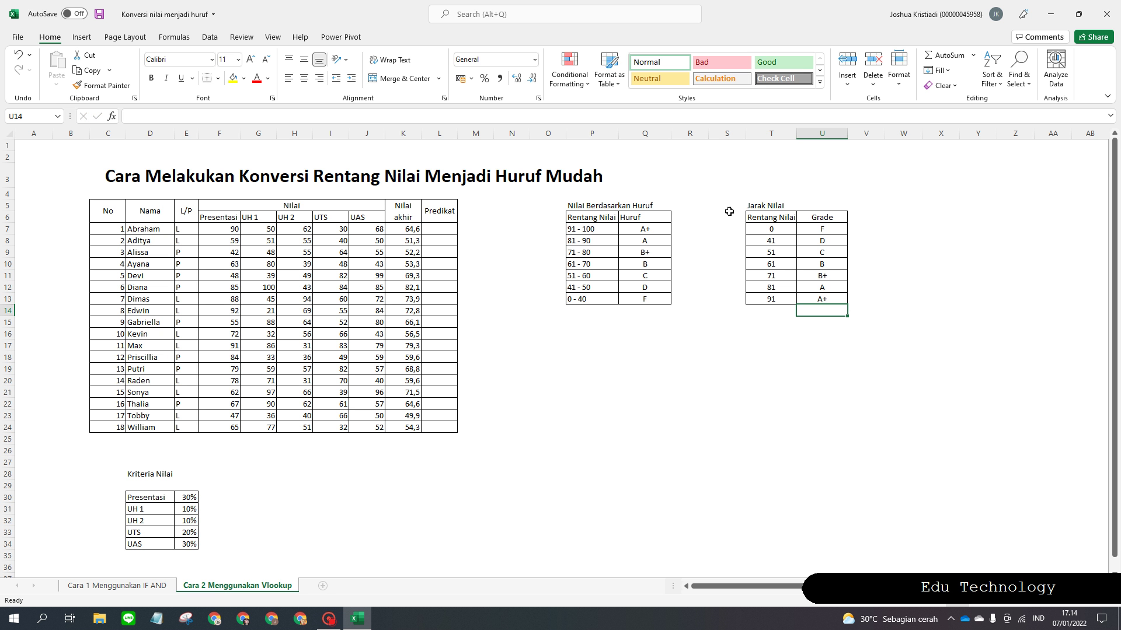
left_click_drag(729, 209, 931, 374)
left_click(887, 336)
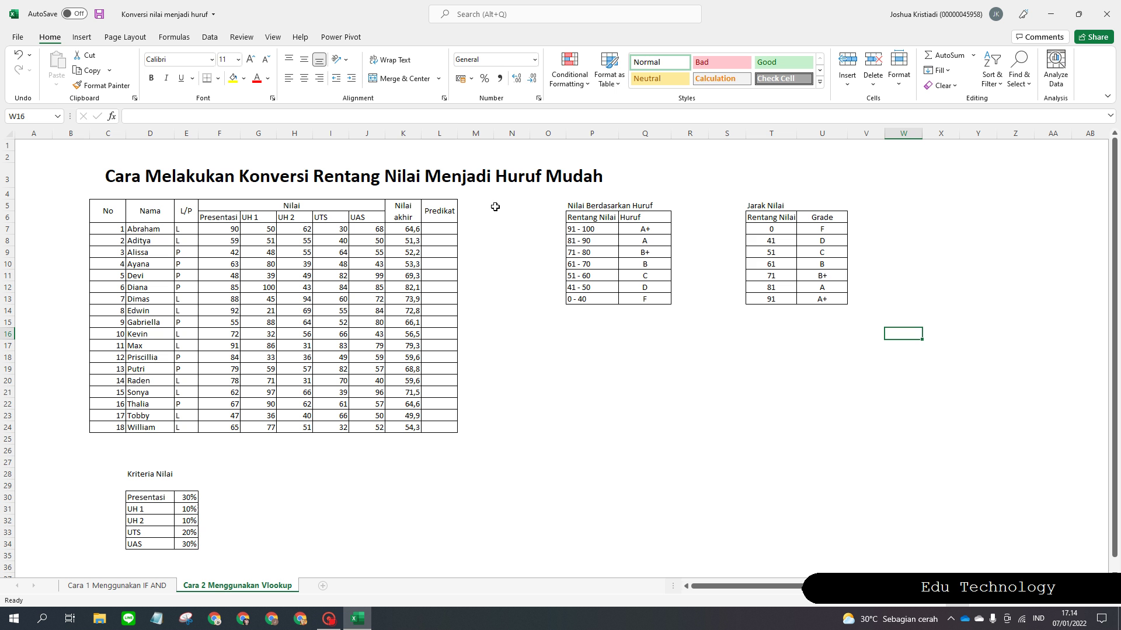
Step: Start a VLOOKUP formula in L7 and set its Lookup_value argument to the final score in K7
left_click(448, 229)
type("=")
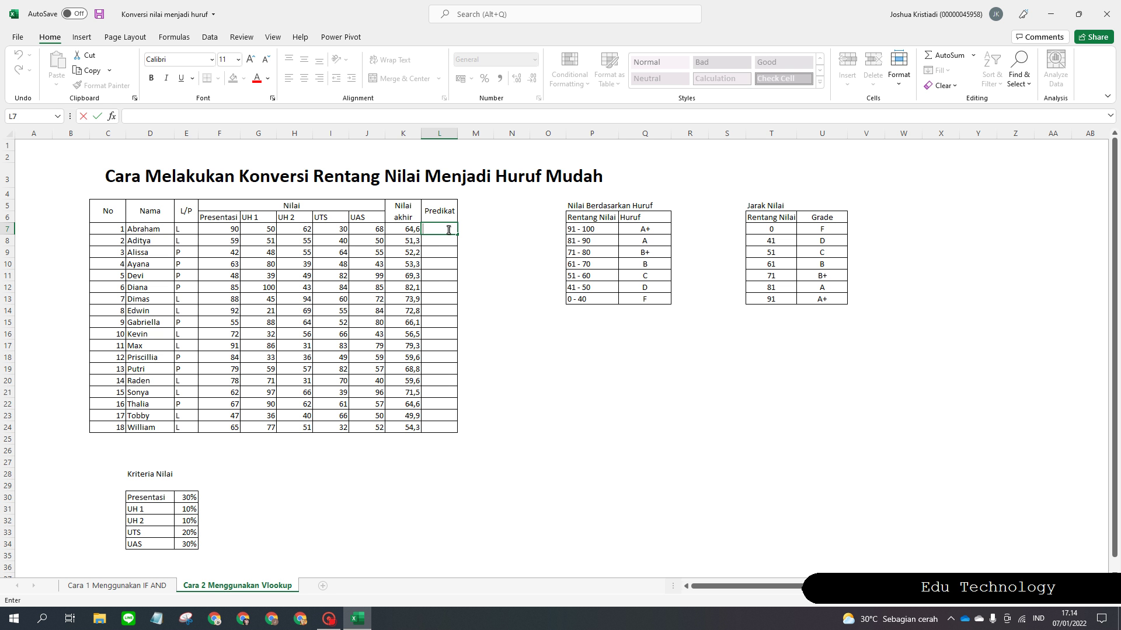
type("=v")
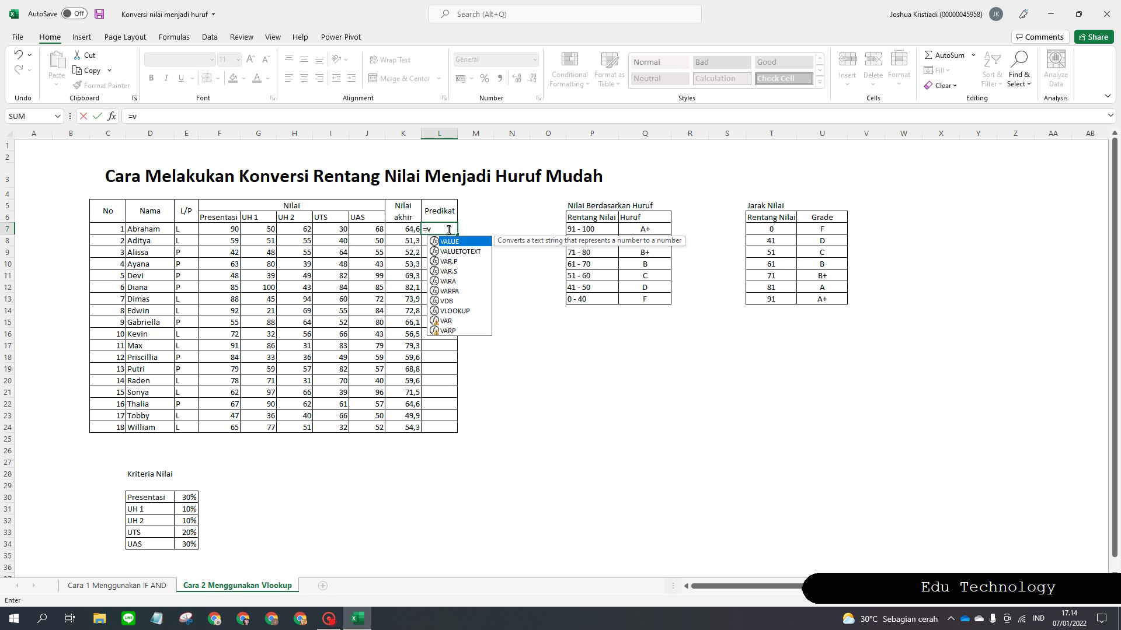
type("lok")
key("BackSpace")
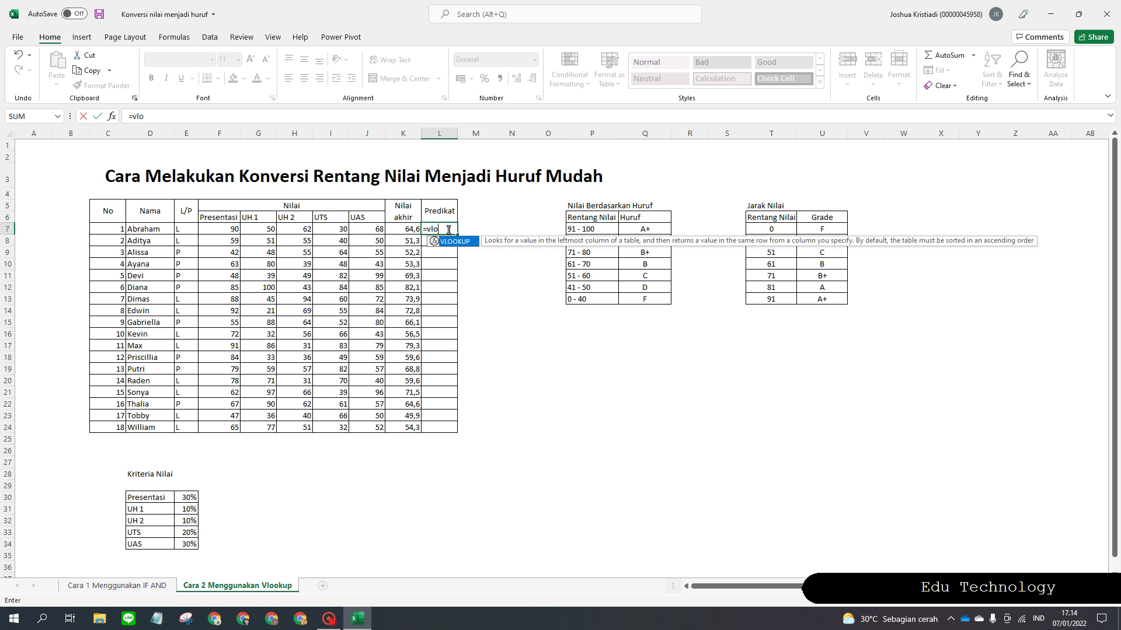
type("o")
key("Tab")
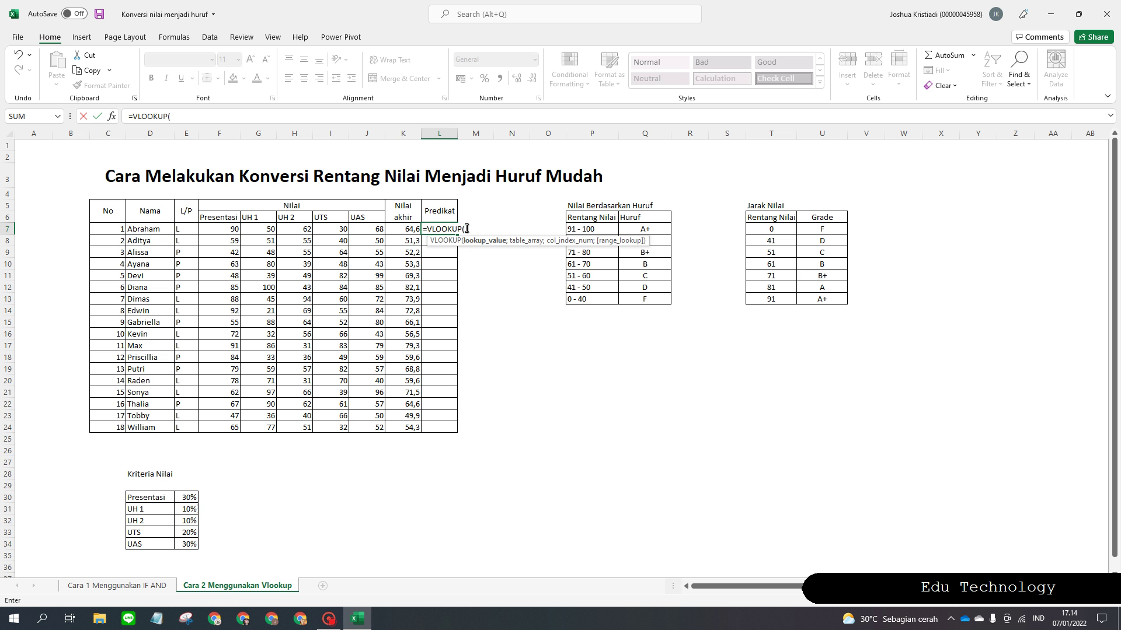
left_click(112, 117)
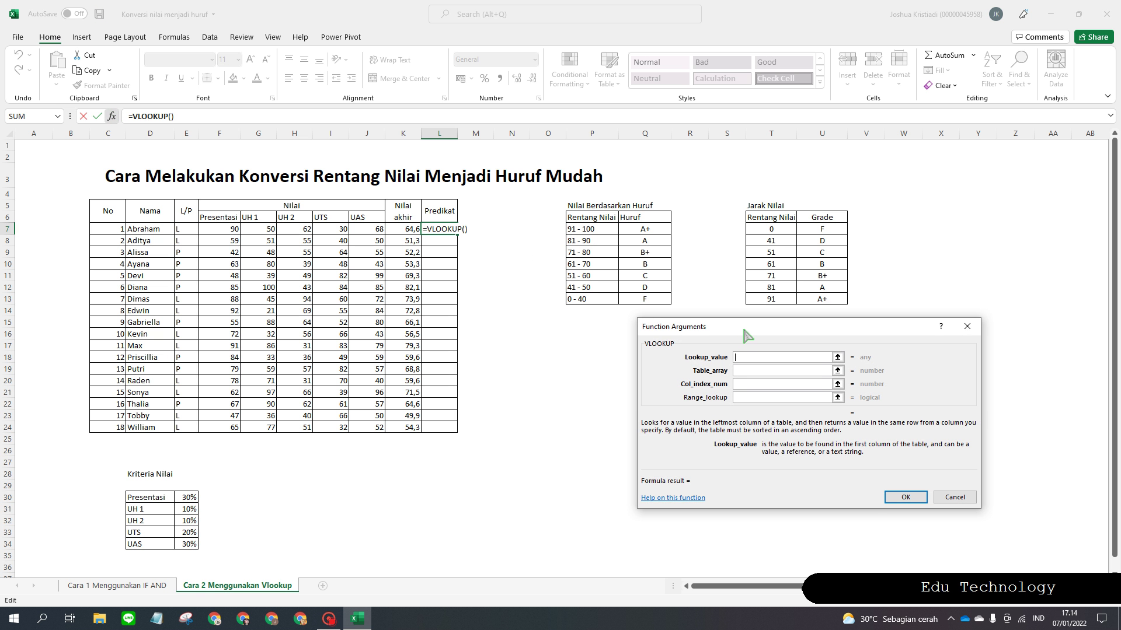
left_click_drag(748, 329, 686, 323)
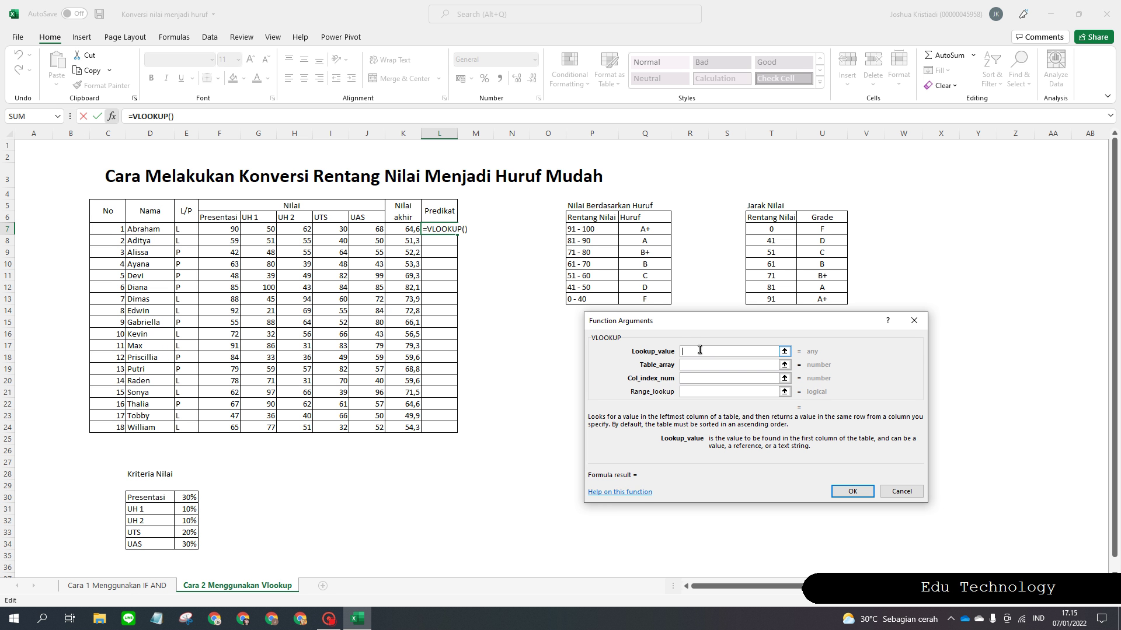
left_click(402, 228)
Step: Set the VLOOKUP Table_array to the Jarak Nilai data as the absolute range $T$7:$U$13
left_click(728, 364)
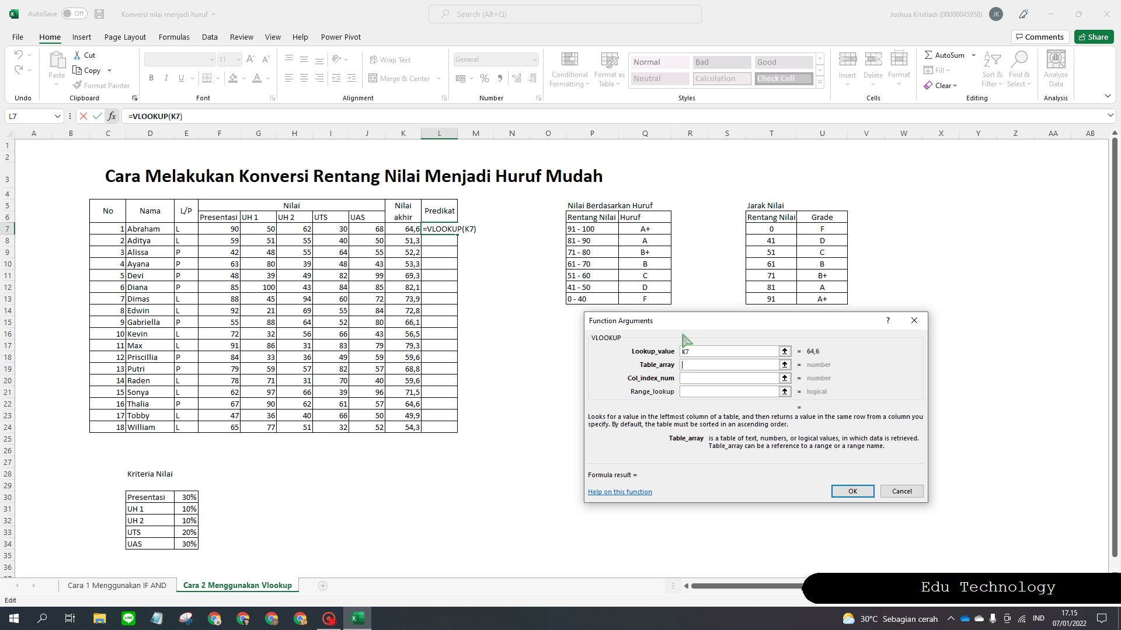
left_click_drag(694, 326, 678, 313)
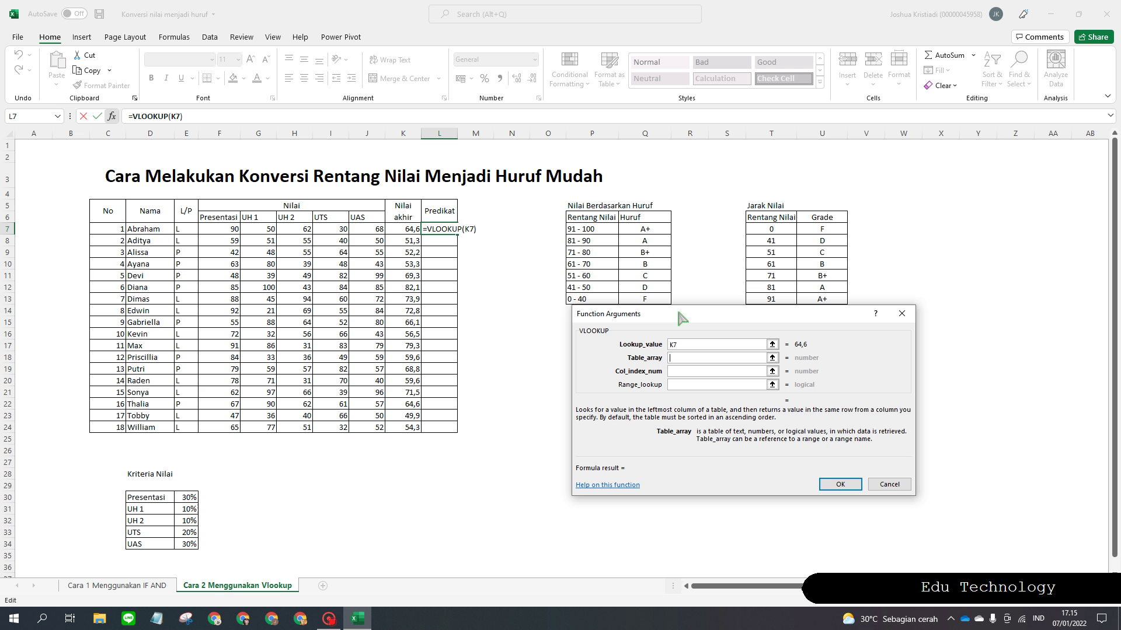
left_click_drag(679, 314, 289, 175)
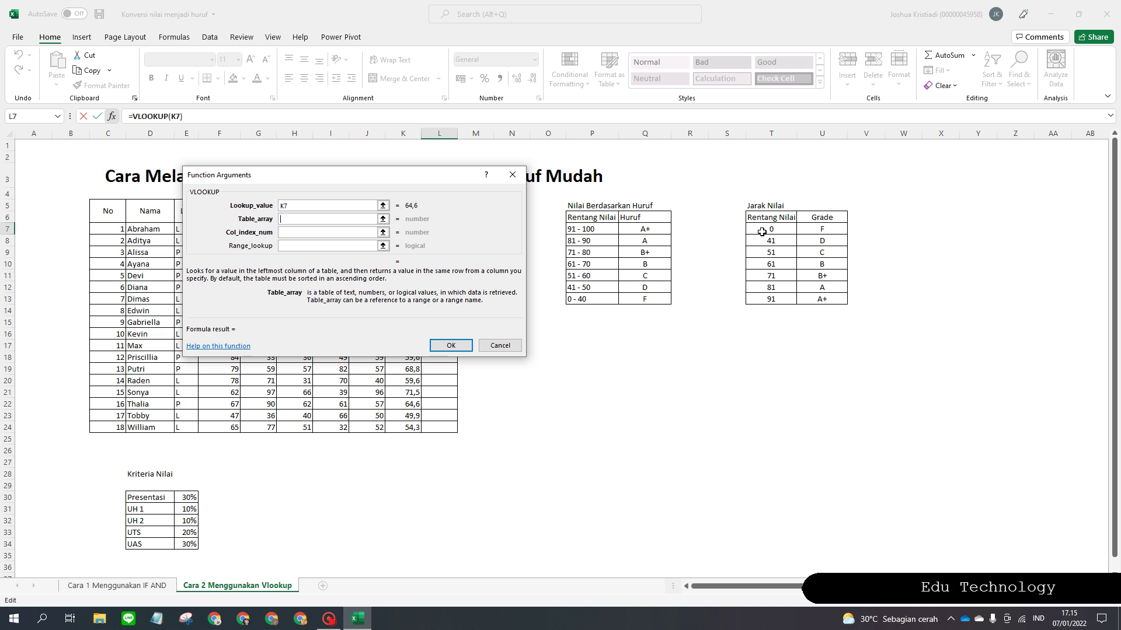
left_click_drag(762, 230, 818, 299)
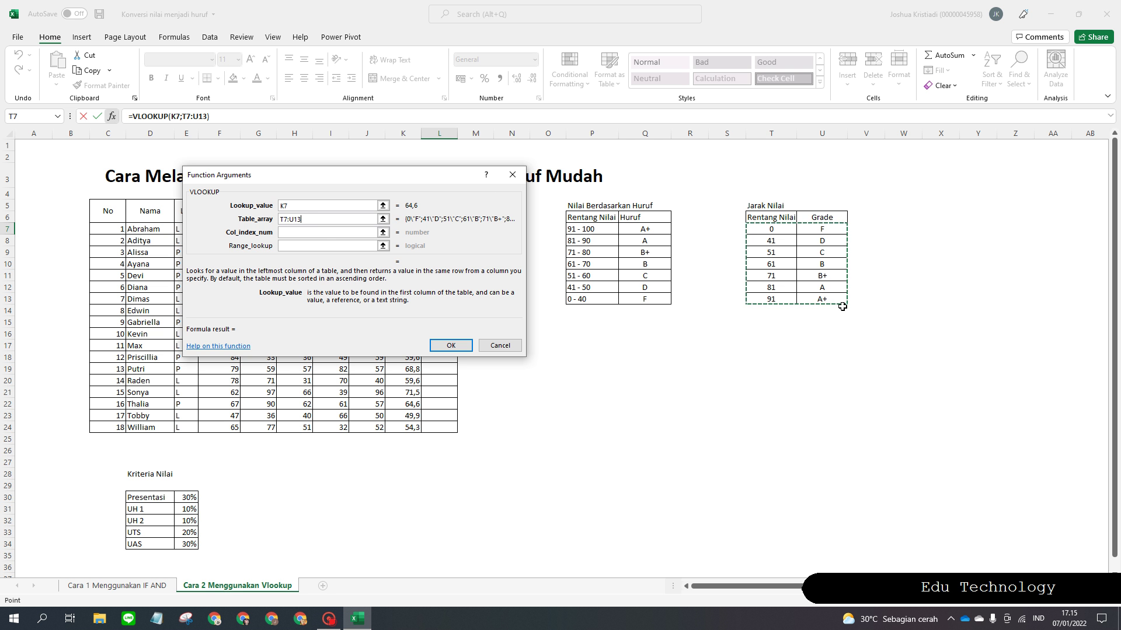
left_click(310, 218)
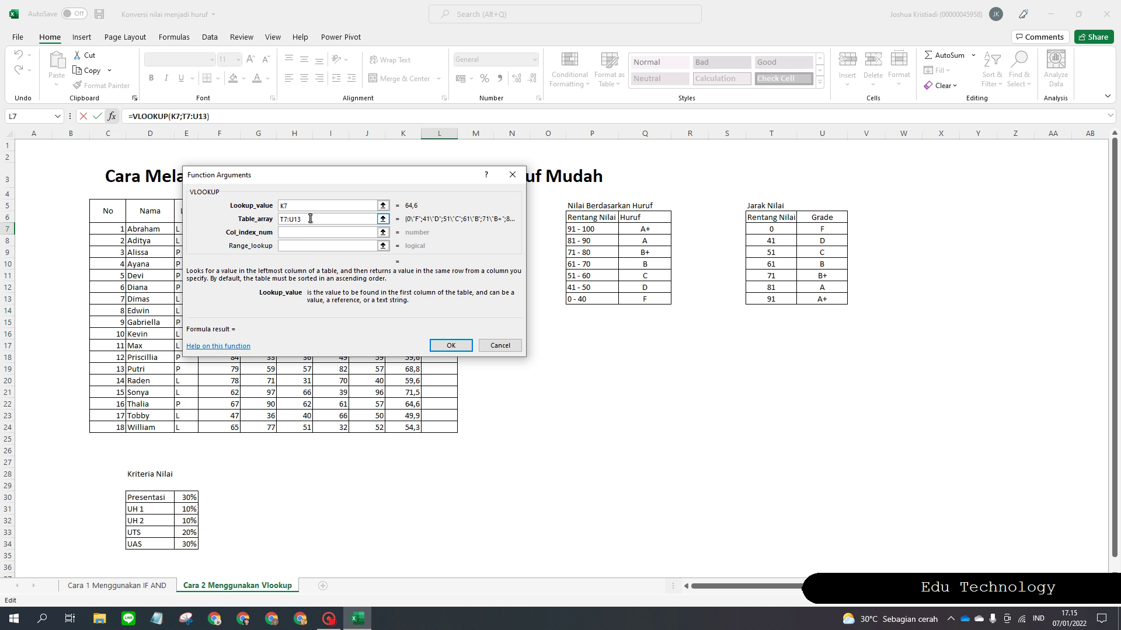
key("F4")
left_click(282, 219)
key("F4")
Step: Complete the VLOOKUP formula with Col_index_num 2 and Range_lookup TRUE
left_click_drag(315, 178, 400, 191)
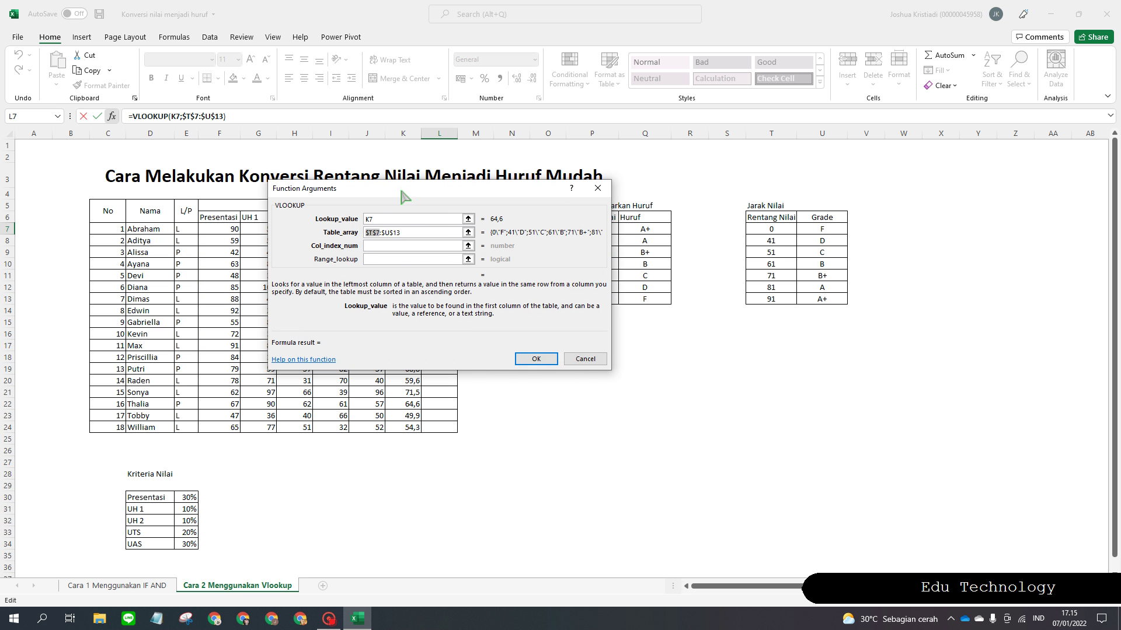
left_click(415, 246)
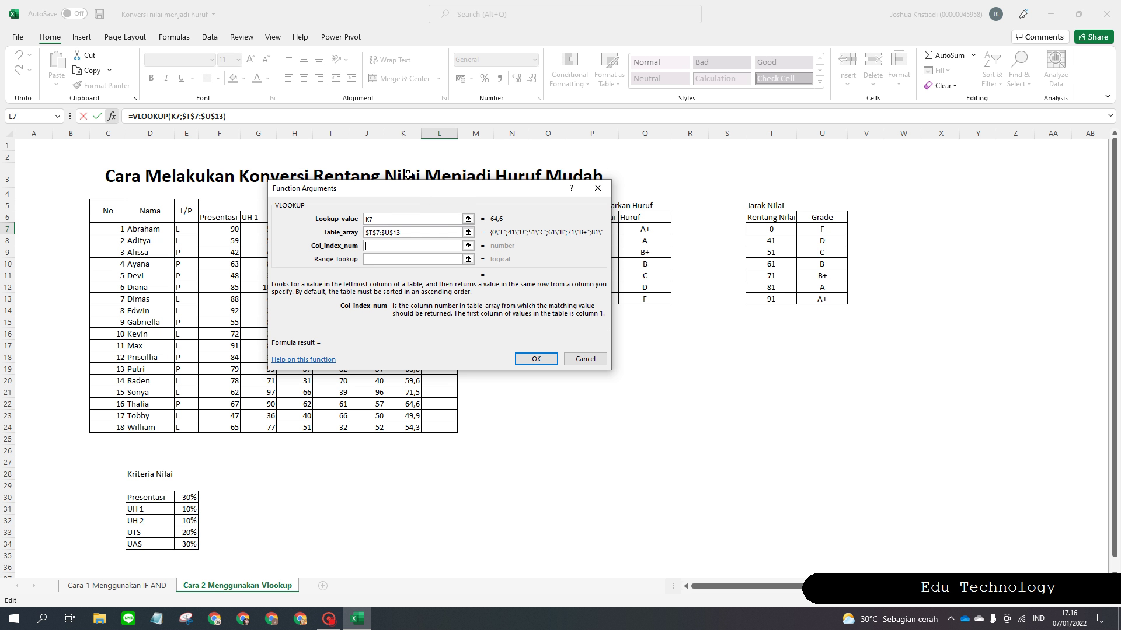
left_click_drag(453, 205, 698, 347)
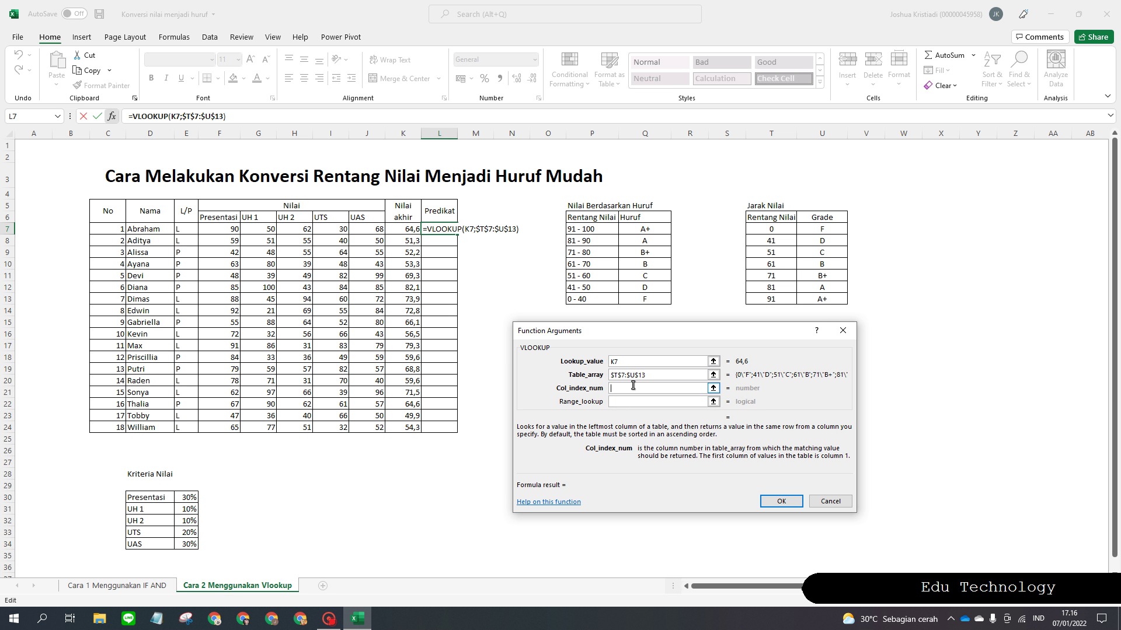
type("2")
left_click(633, 402)
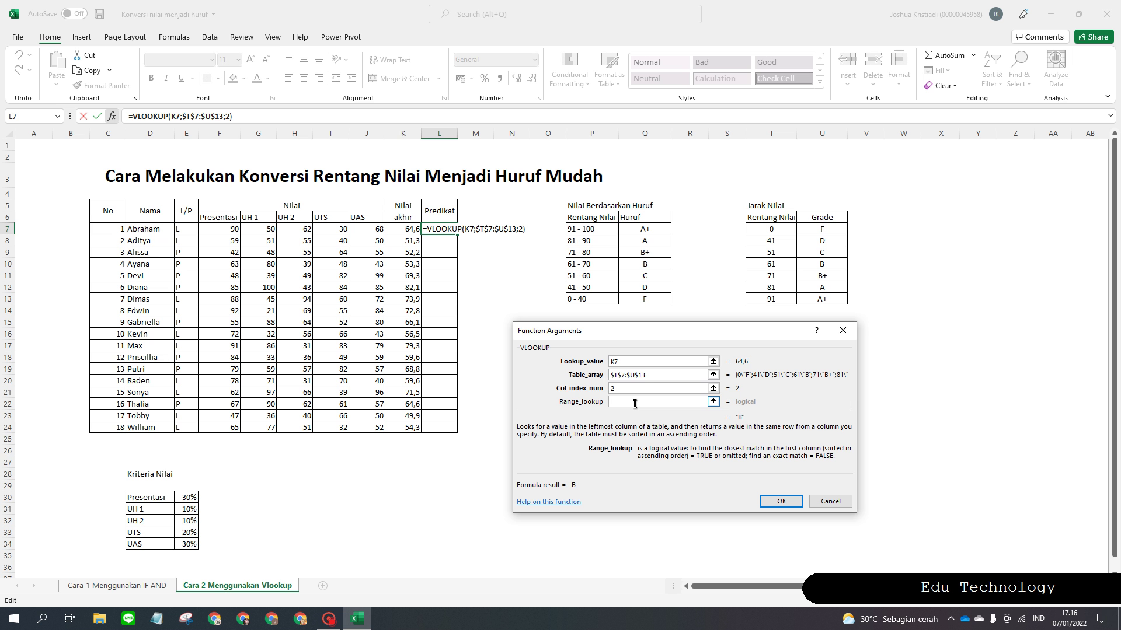
type("TRUR")
key("BackSpace")
type("E")
left_click_drag(658, 332, 669, 342)
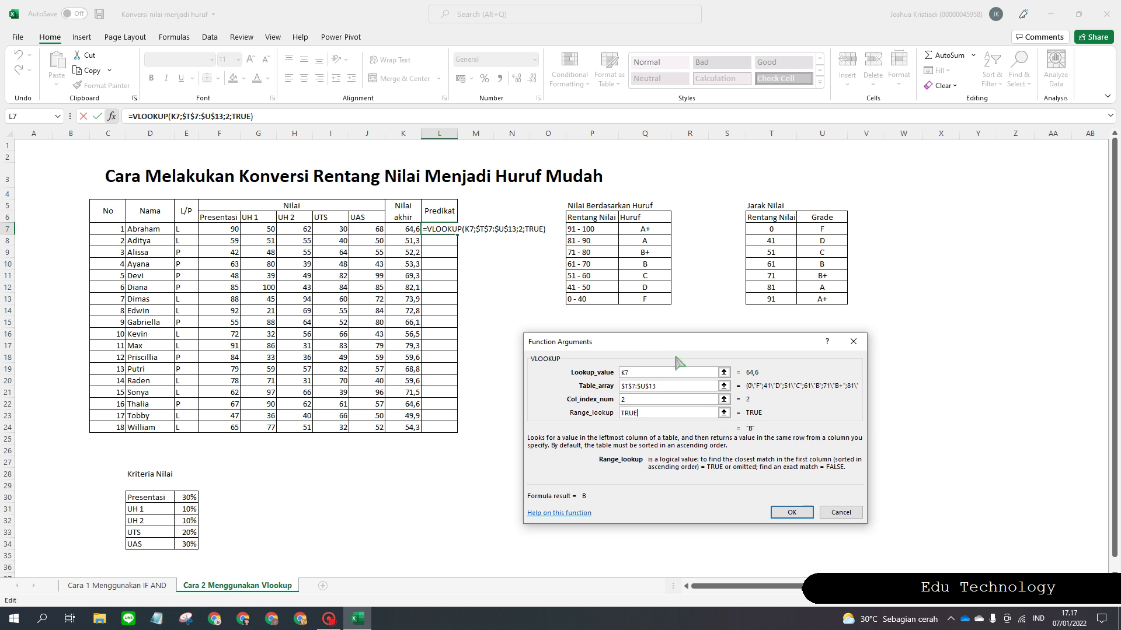
left_click(792, 512)
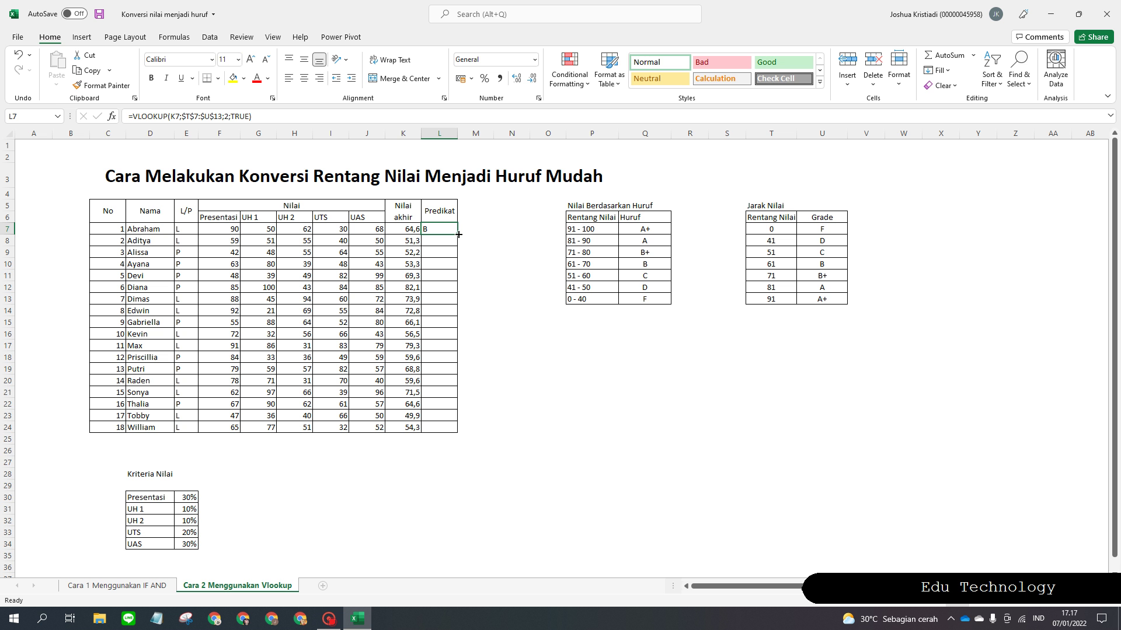
Step: Copy the VLOOKUP formula from L7 down the Predikat column to L24 and check the formulas in L7 and L8
left_click_drag(459, 234, 448, 427)
left_click(500, 357)
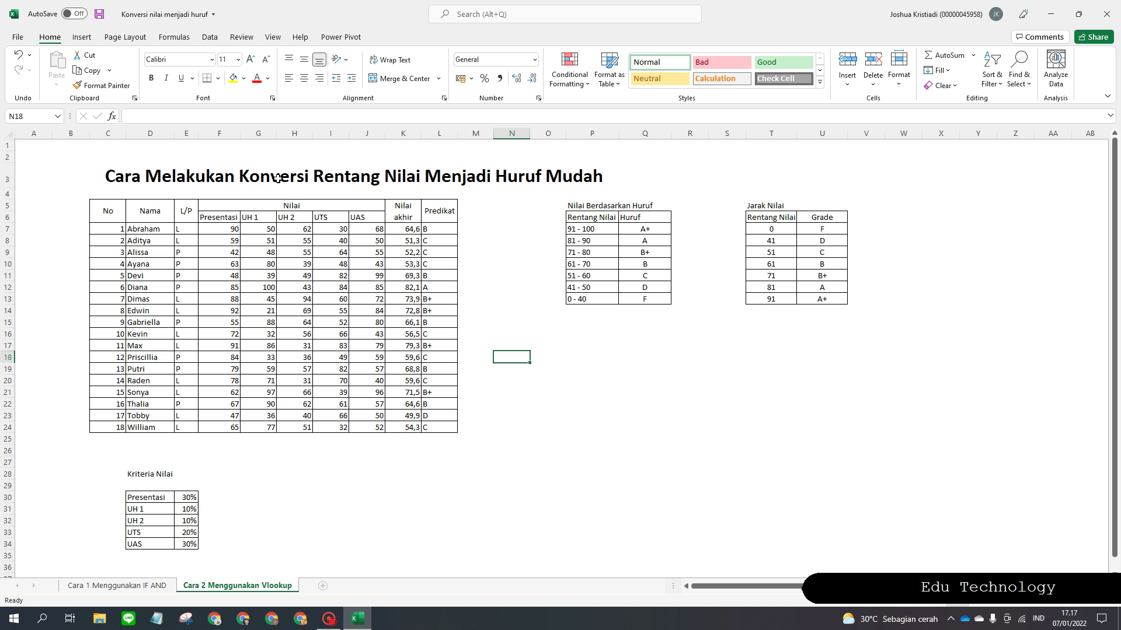
left_click(437, 229)
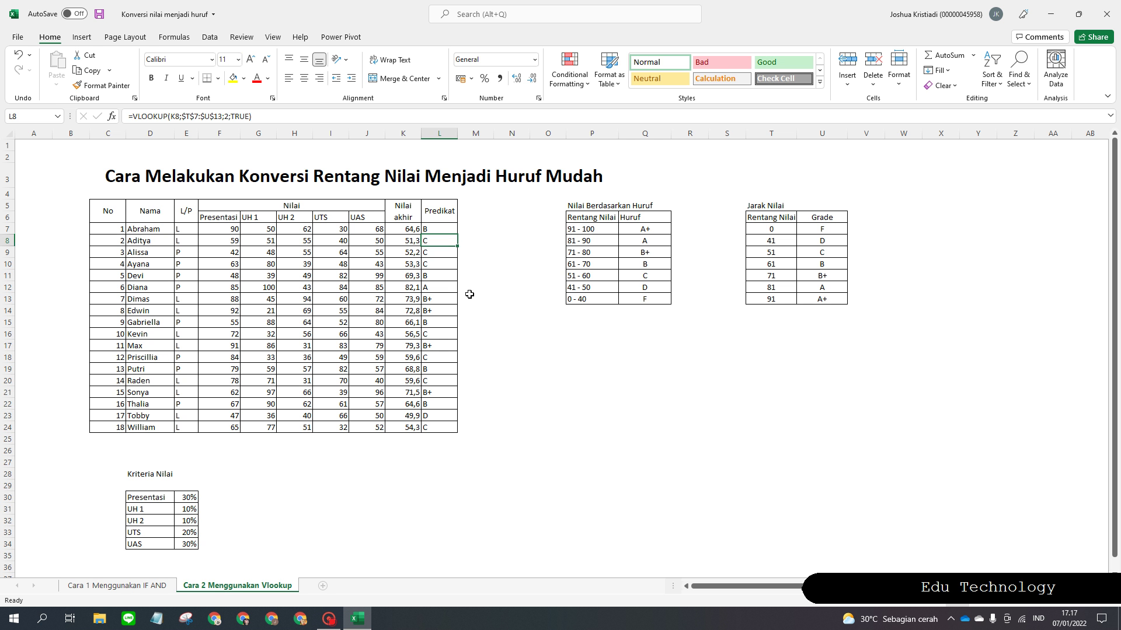
left_click(500, 344)
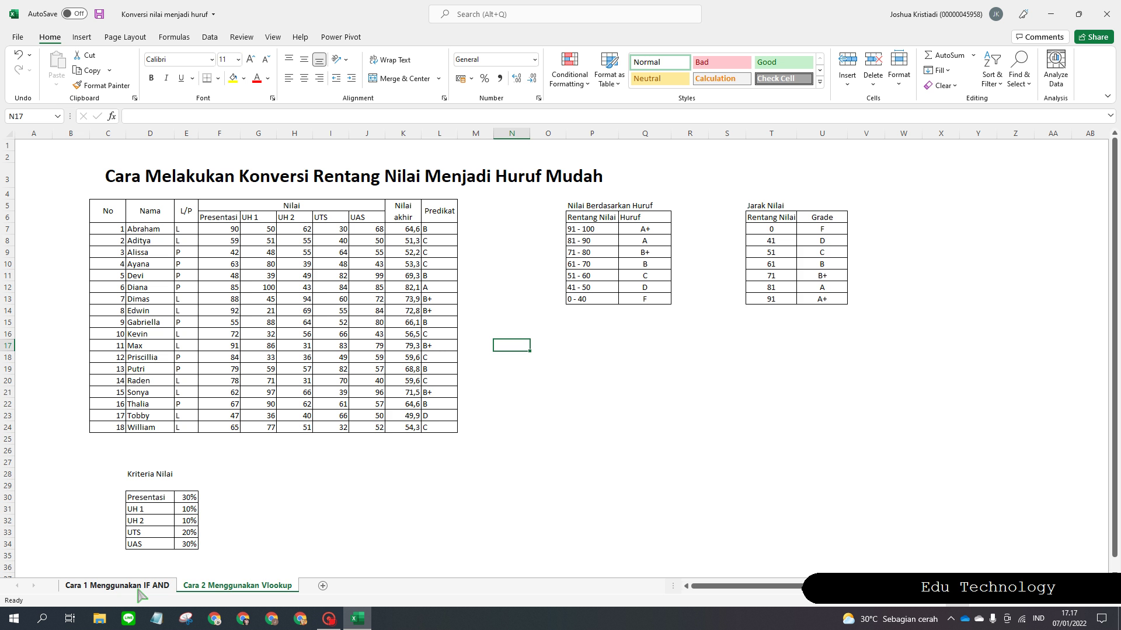
Step: Review the nested IF AND formulas in L7 and L8 of the Cara 1 Menggunakan IF AND sheet, ending on the Vlookup sheet
left_click(138, 589)
left_click(506, 344)
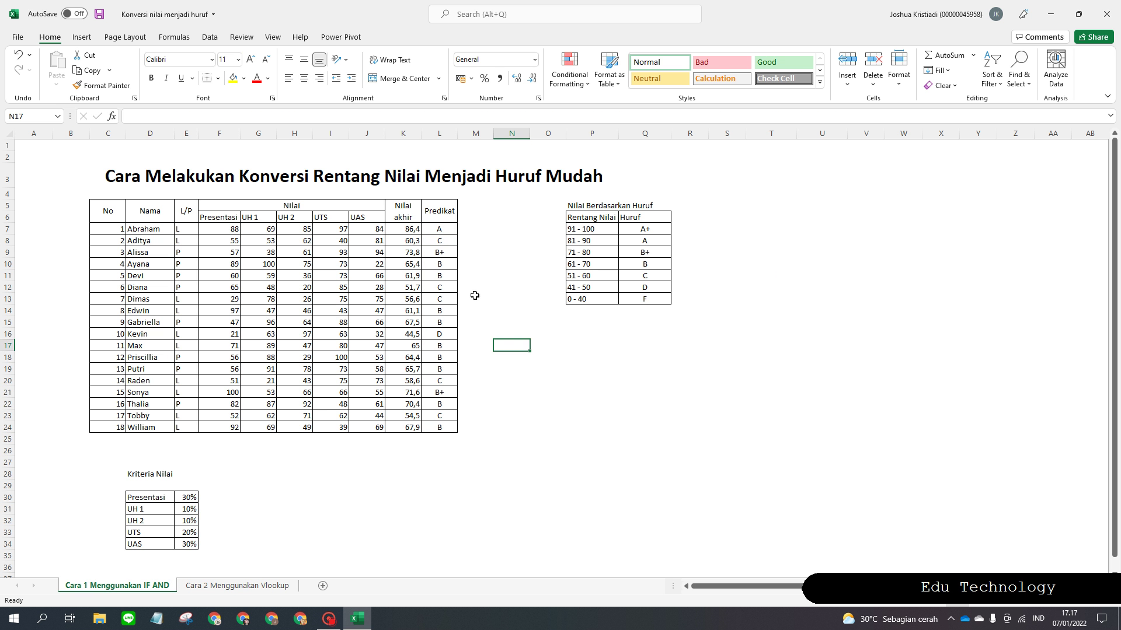
left_click(445, 232)
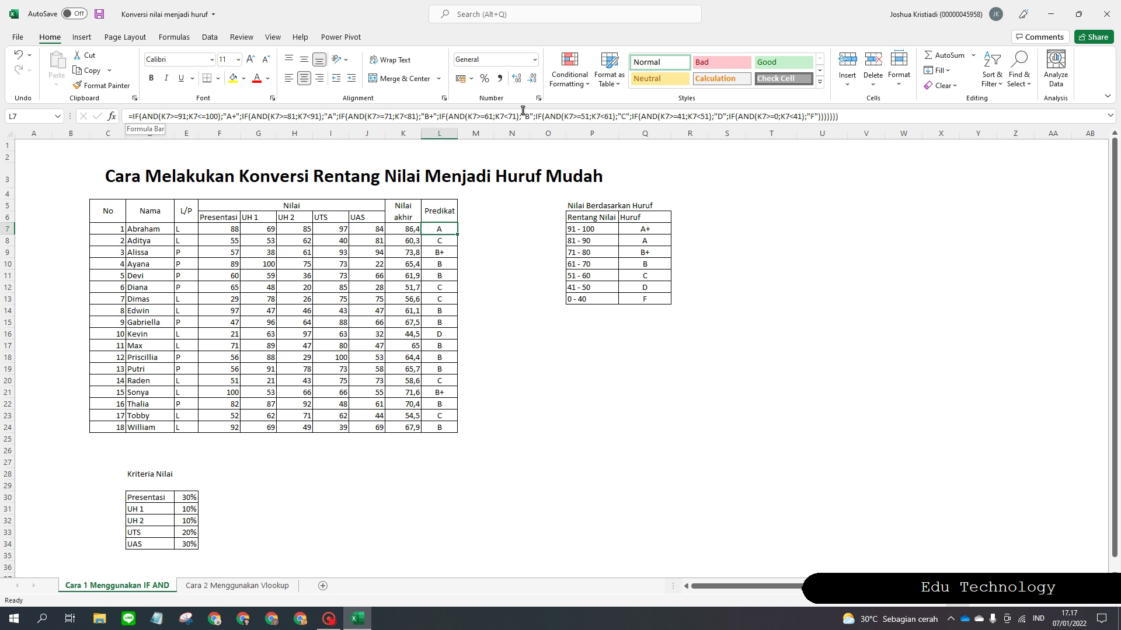
key("Down")
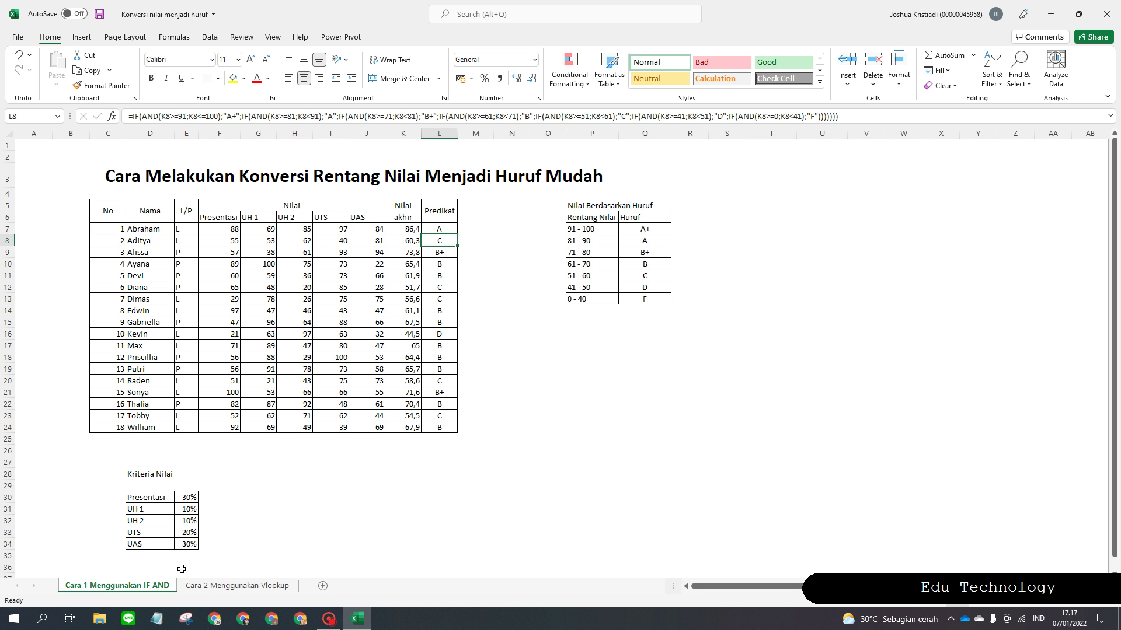
left_click(234, 586)
left_click(553, 438)
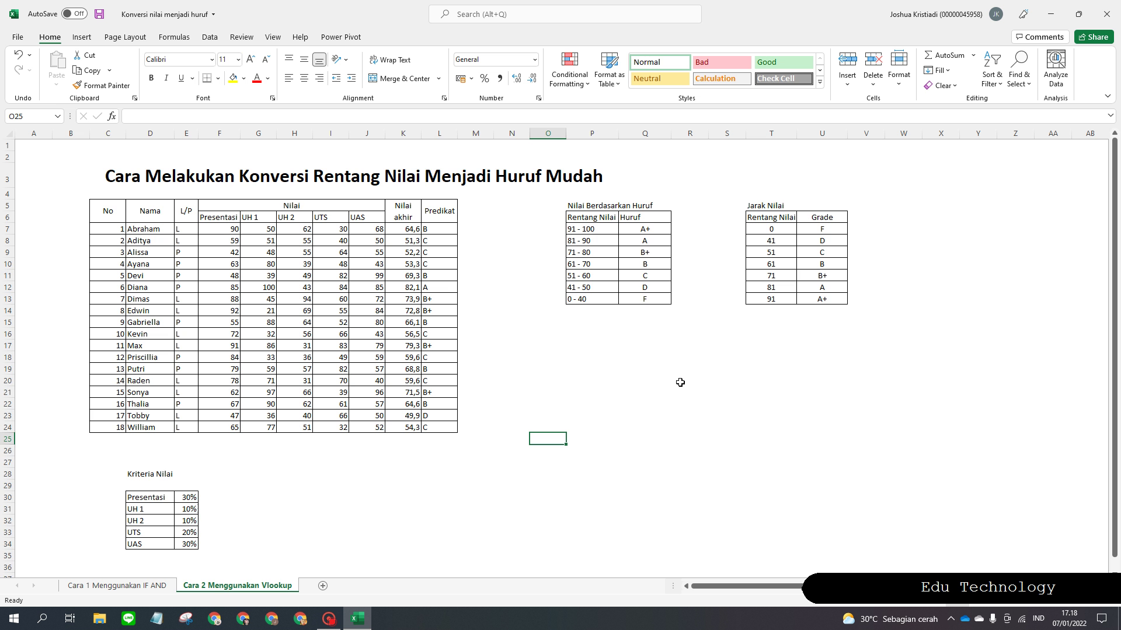
scroll(680, 383, "down", 2)
scroll(680, 383, "up", 2)
scroll(680, 383, "down", 2)
scroll(680, 383, "up", 2)
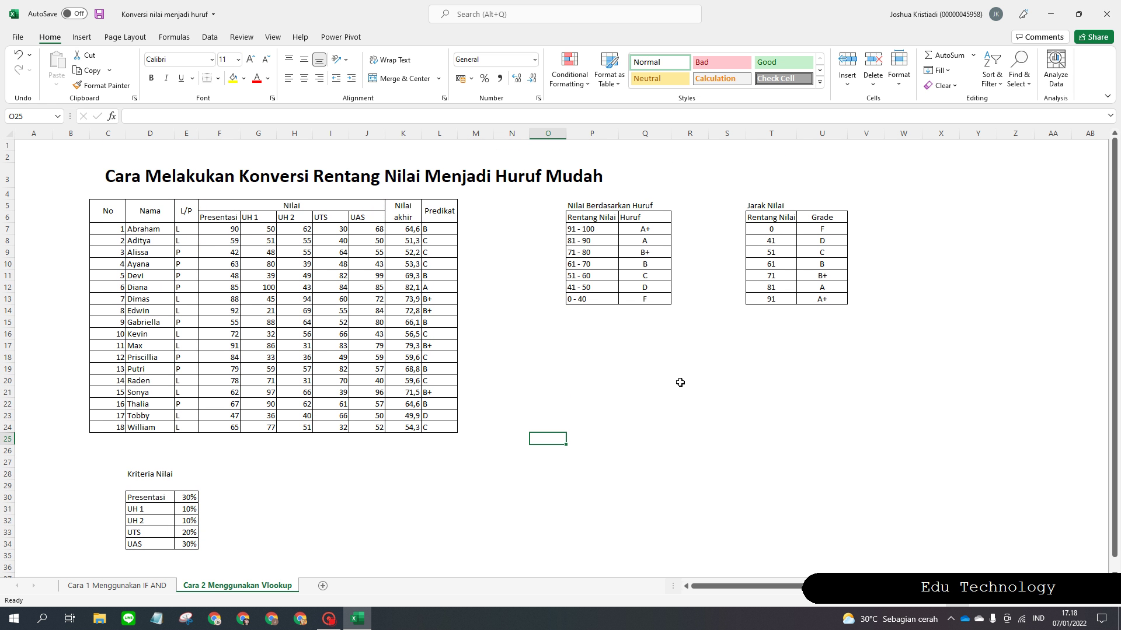